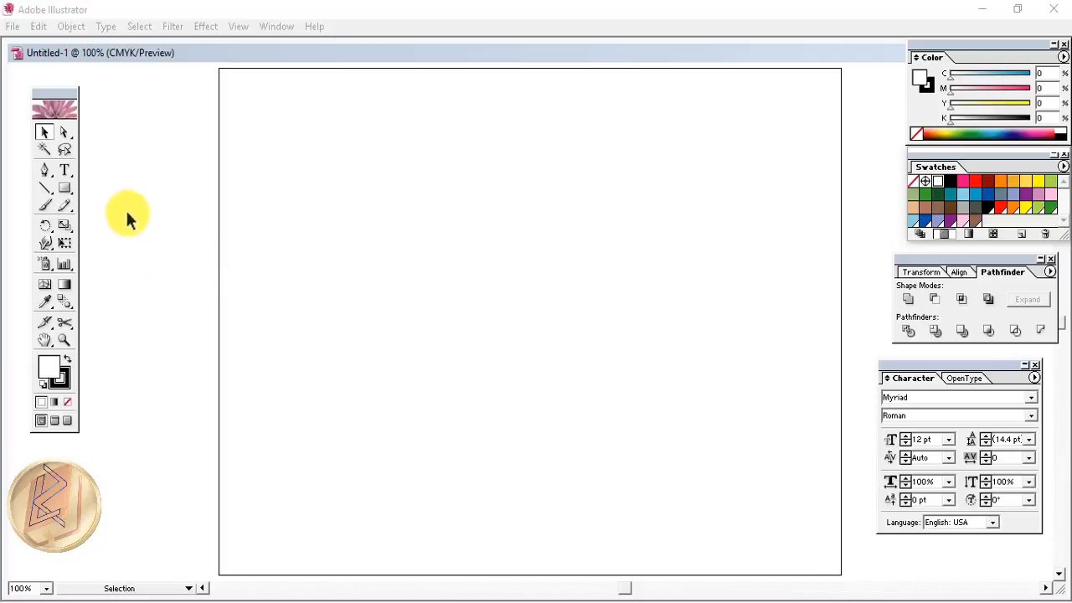
- Pick the Rectangle tool from the toolbox
left_click(64, 187)
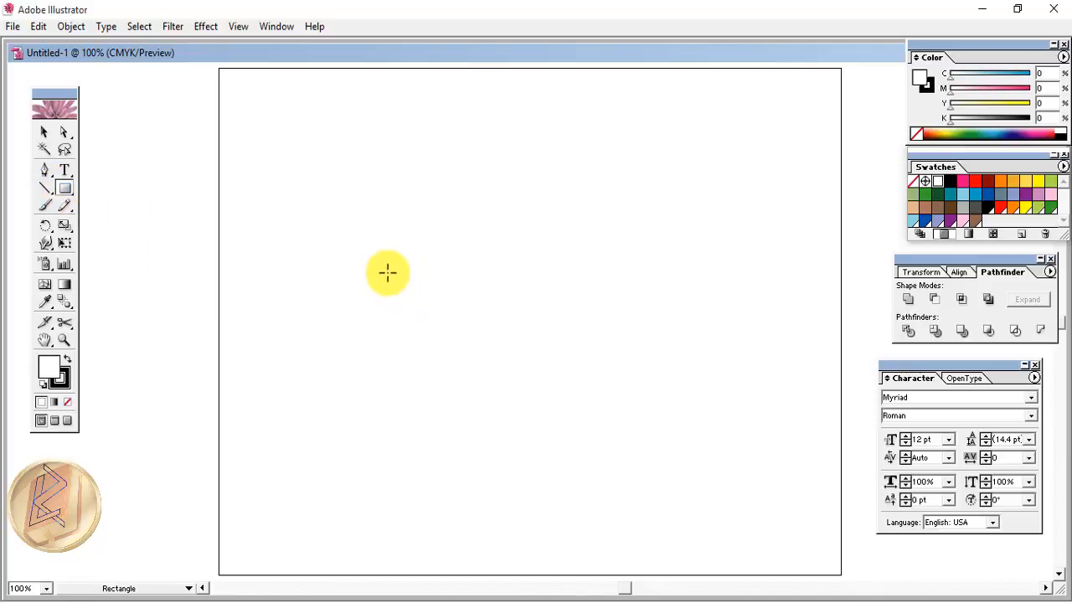
- Create a 3.25 in by 2 in rectangle on the artboard with the Rectangle dialog
left_click(385, 271)
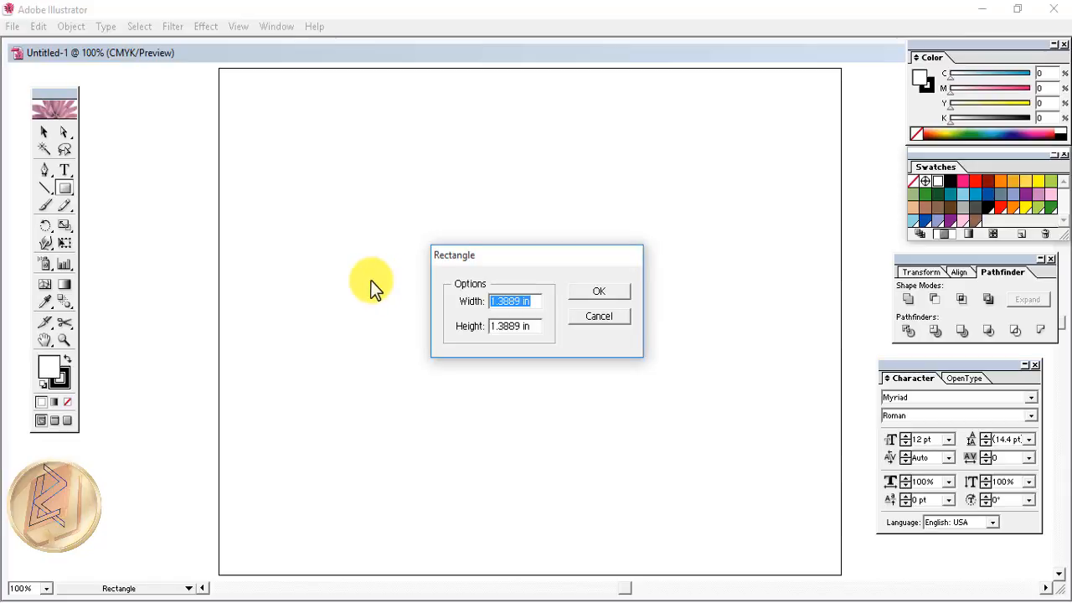
type("3.25")
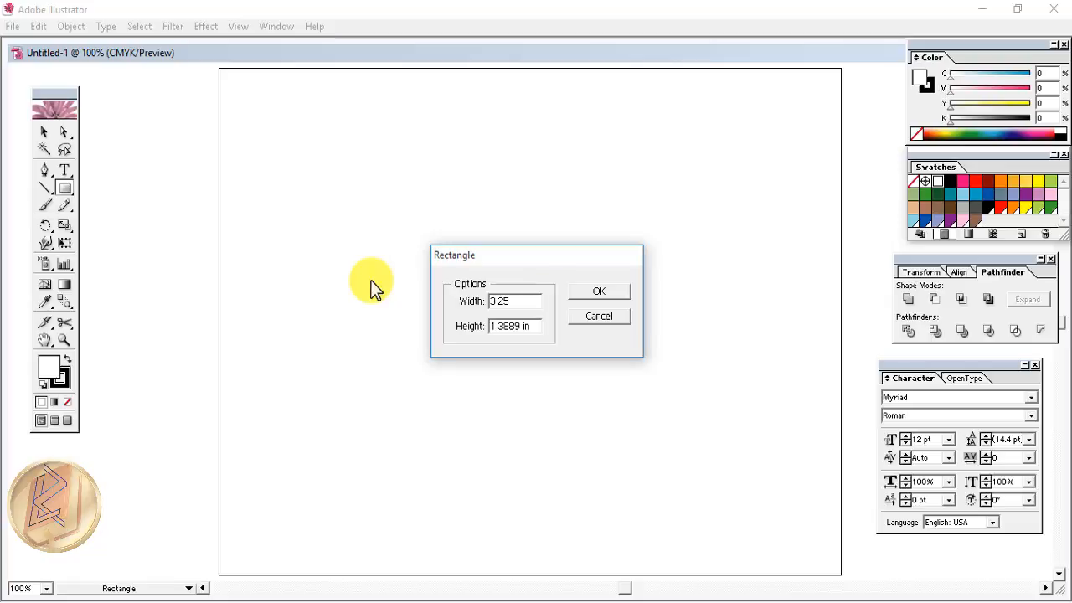
key("Tab")
type("2")
left_click(585, 290)
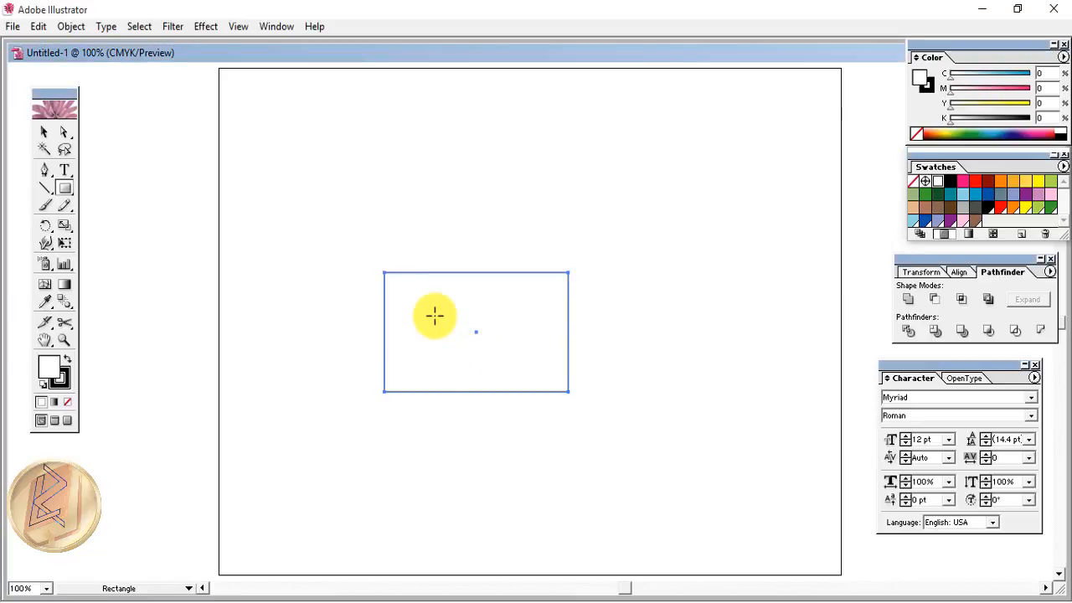
left_click(65, 377)
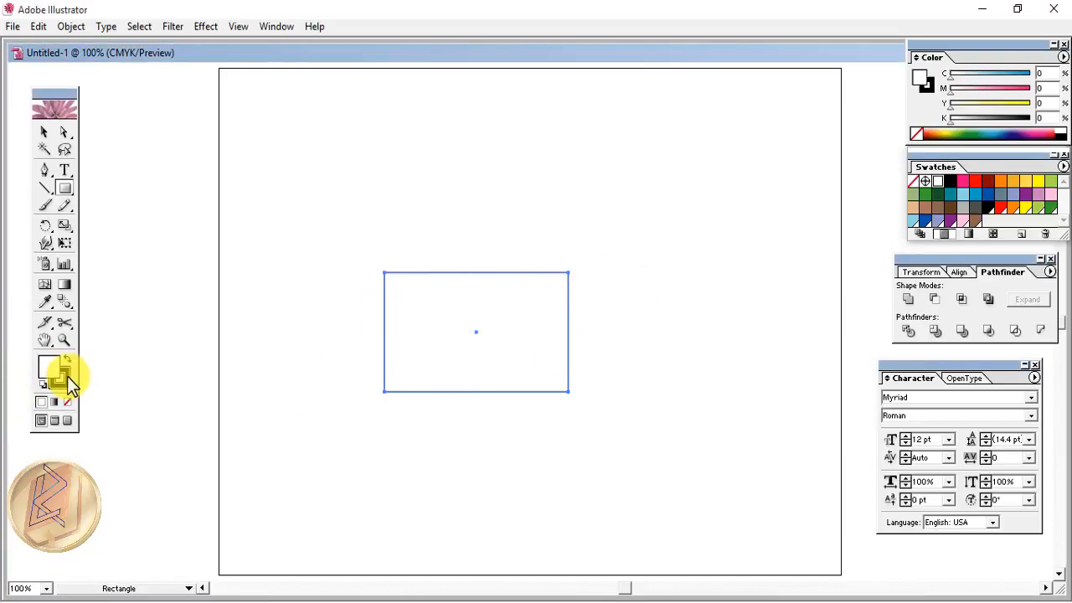
- Move the first rectangle up and create a second 2.85 by 1.65 in rectangle
key("v")
left_click_drag(455, 330, 461, 281)
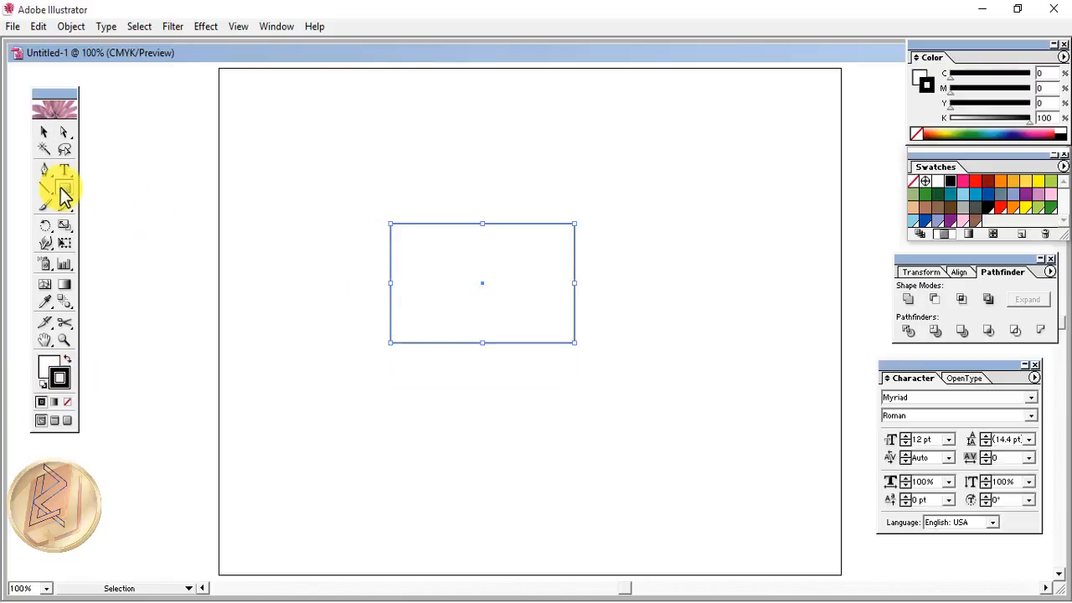
left_click(64, 189)
left_click(514, 333)
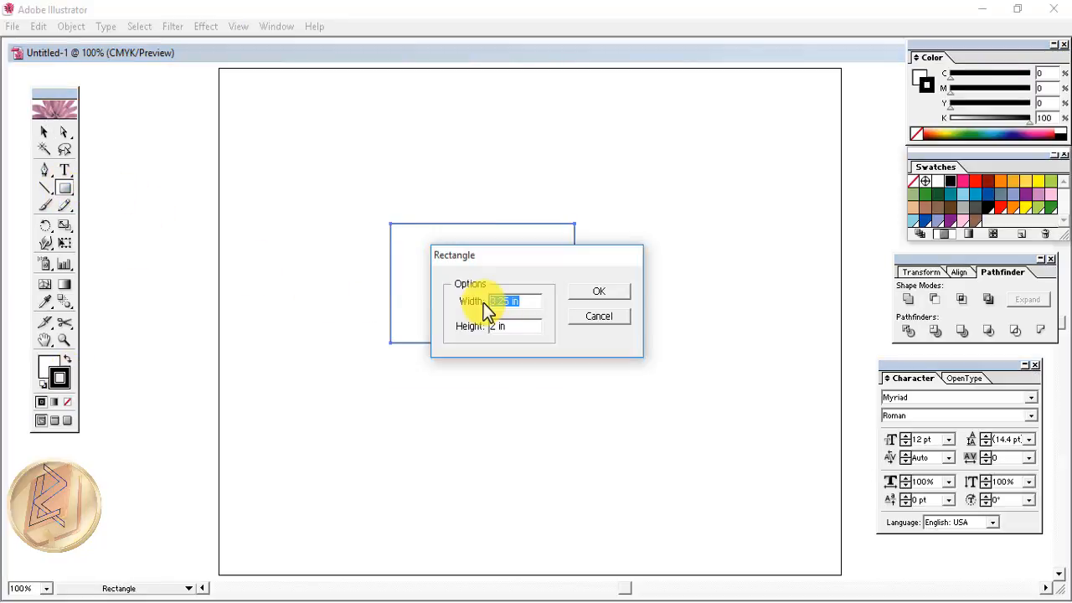
type("2.85")
key("Tab")
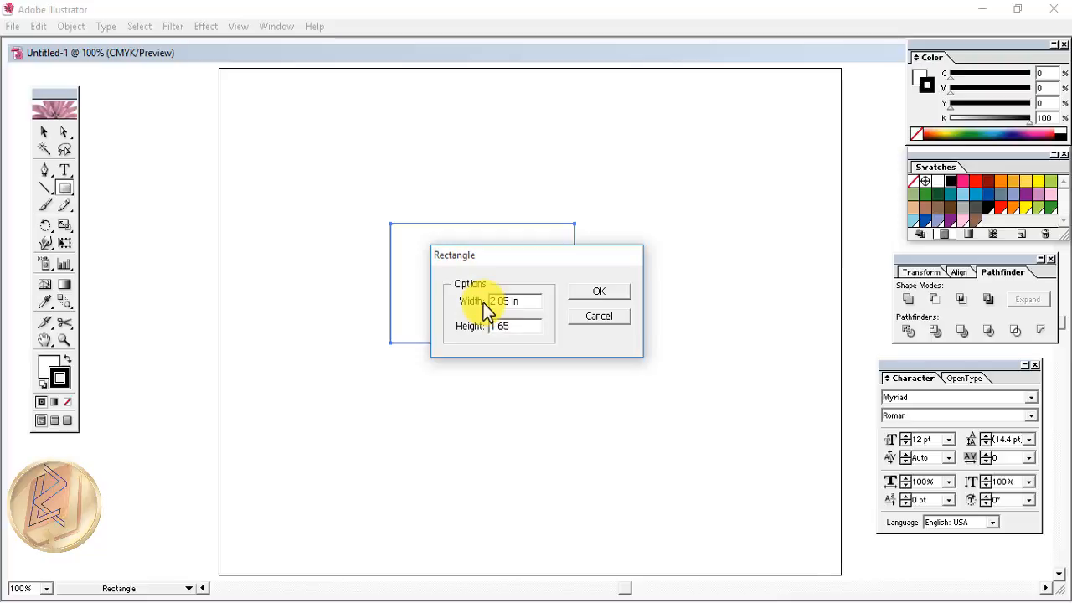
left_click(588, 295)
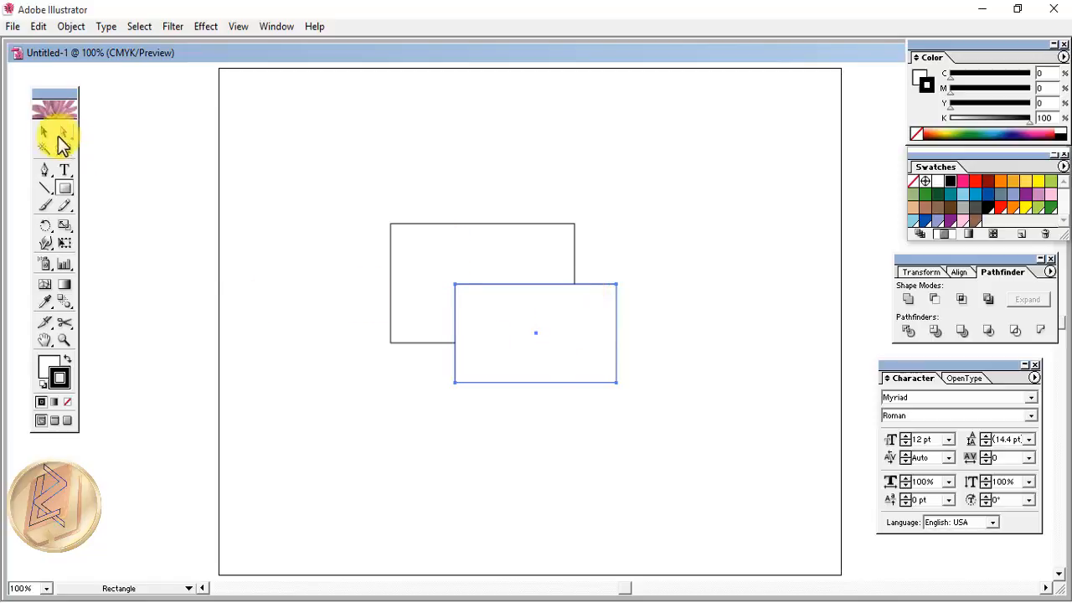
- Place the smaller rectangle inside the larger one and zoom in on both
left_click(44, 133)
left_click_drag(544, 350, 491, 291)
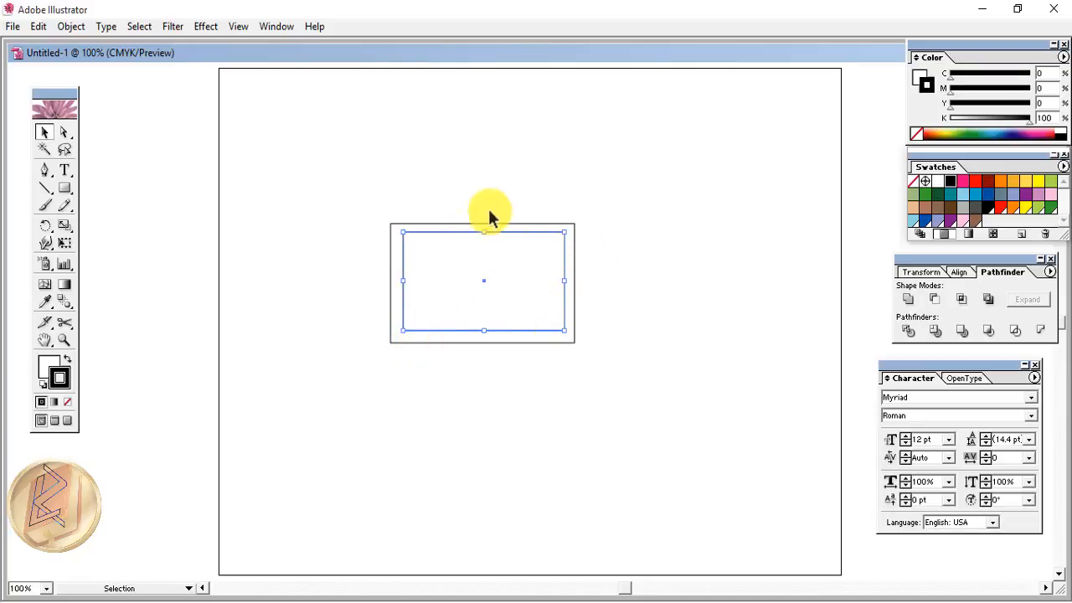
left_click_drag(358, 201, 791, 390)
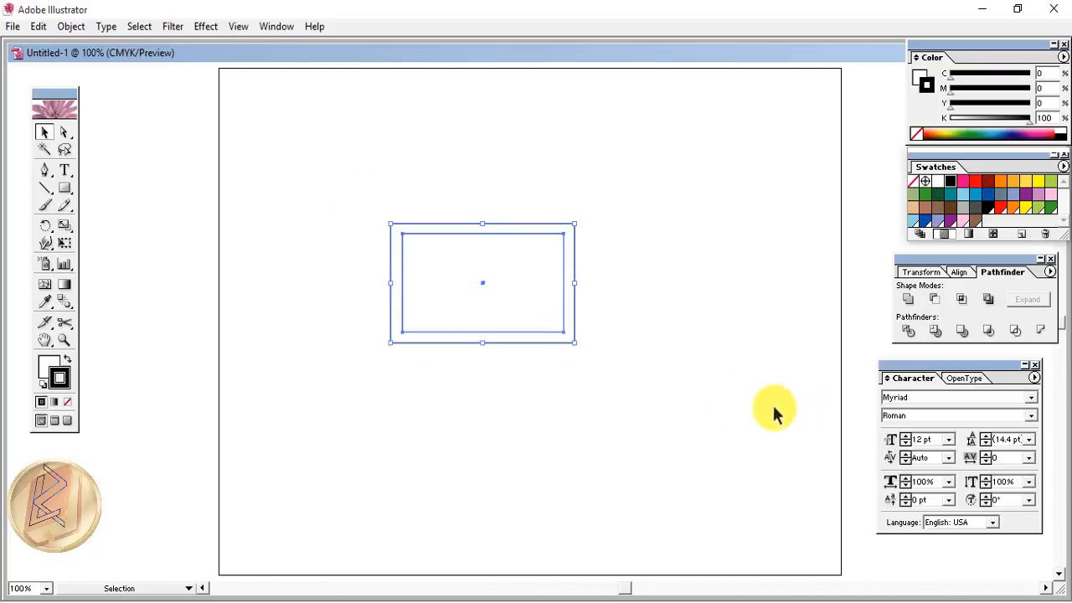
left_click(456, 381)
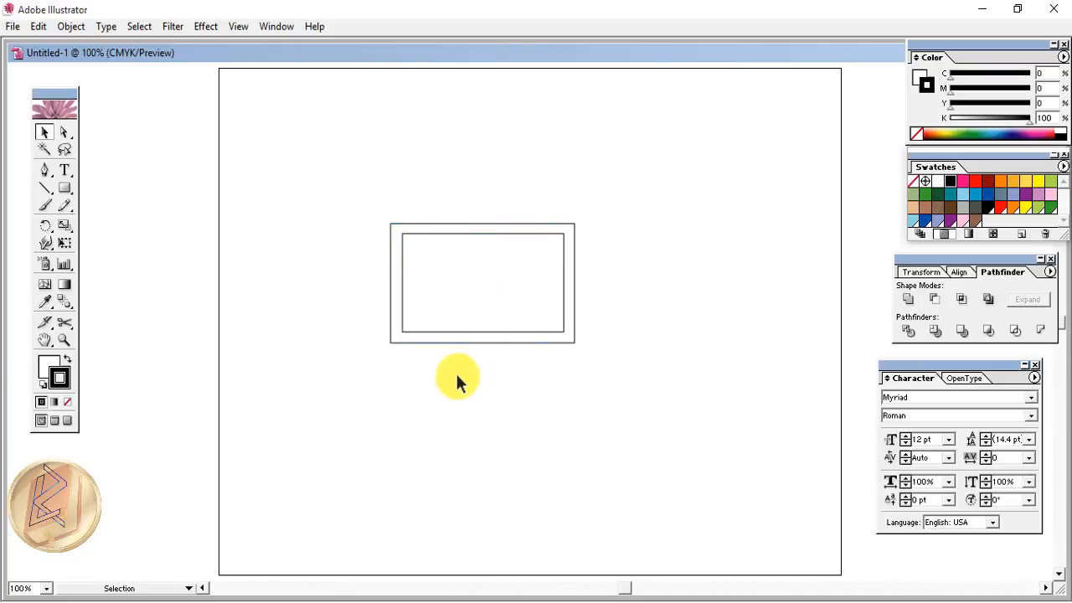
key("z")
left_click_drag(330, 163, 774, 469)
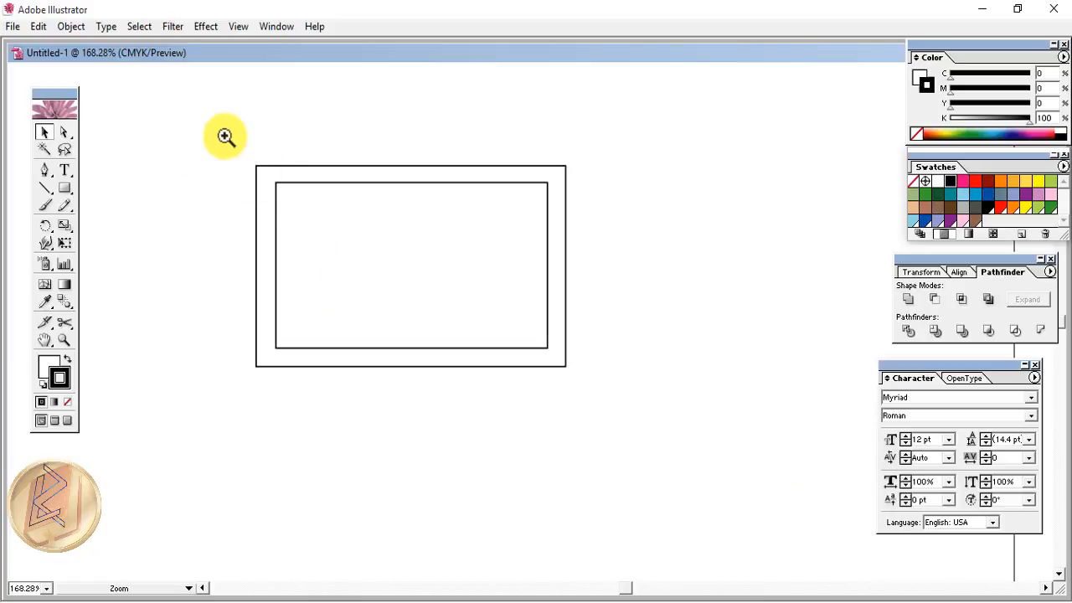
- Lock the inner rectangle with Object > Lock > Selection
left_click_drag(225, 137, 703, 401)
key("v")
left_click(252, 147)
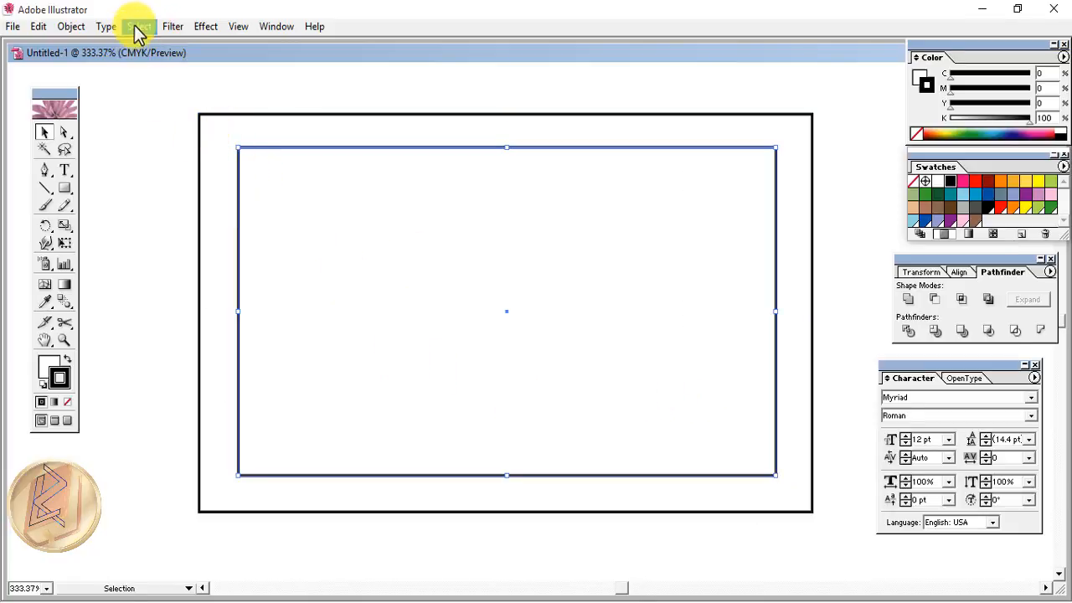
left_click(71, 25)
mouse_move(90, 117)
left_click(201, 114)
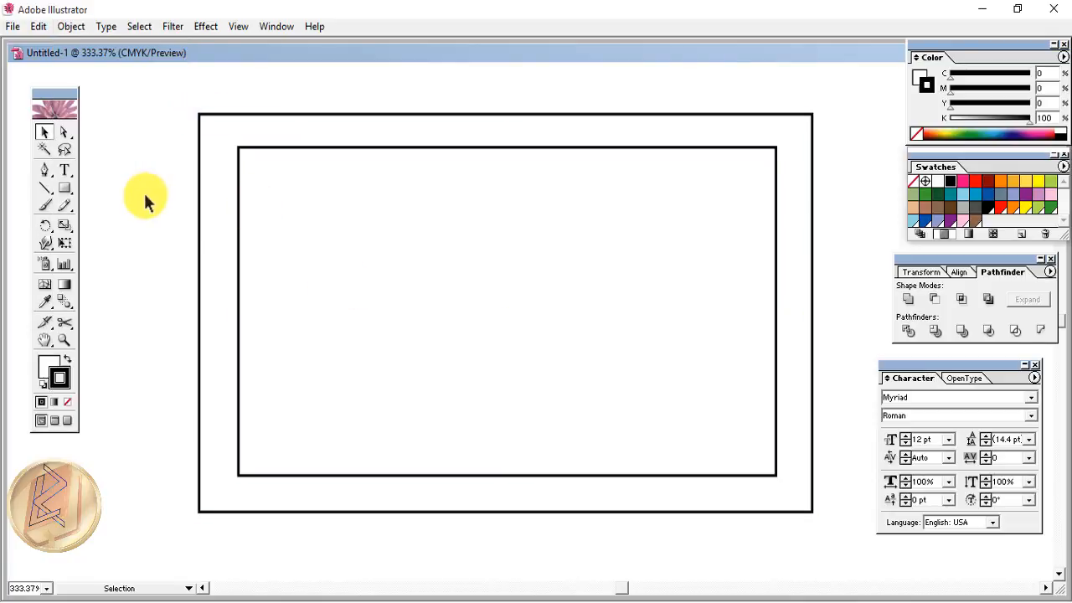
- Draw a Pen curve across the top-left corner and select it with the rectangles
left_click(45, 170)
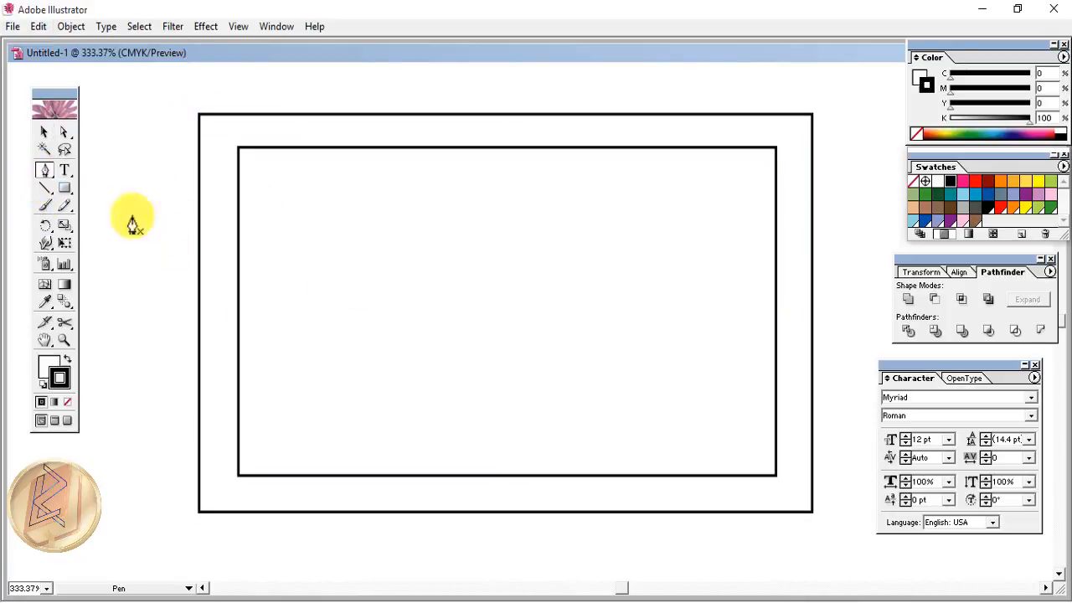
left_click(186, 225)
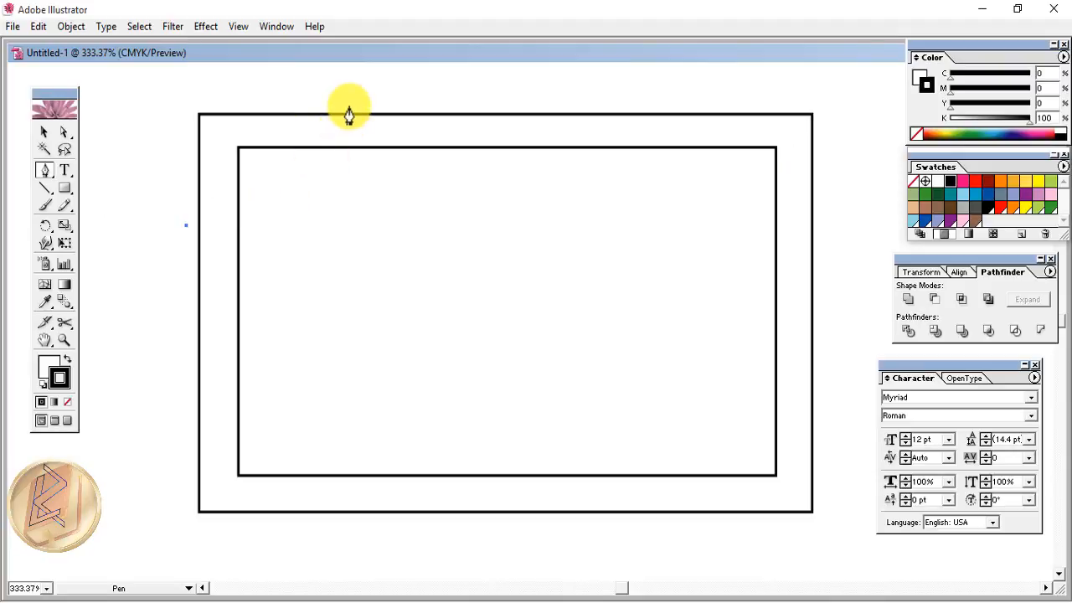
left_click_drag(353, 111, 326, 135)
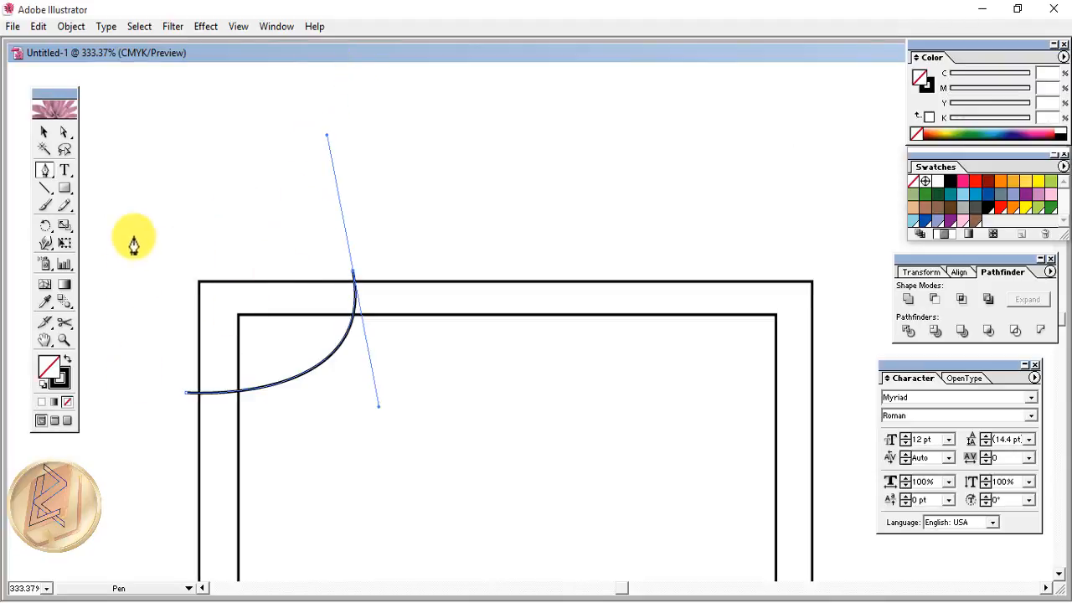
left_click(353, 274)
left_click(44, 131)
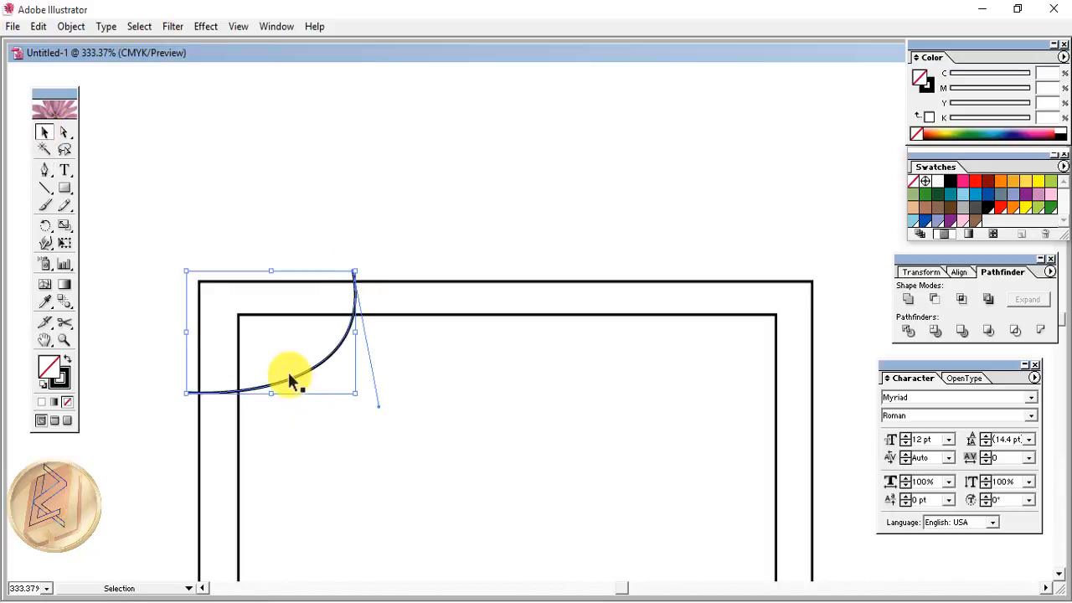
left_click(134, 348)
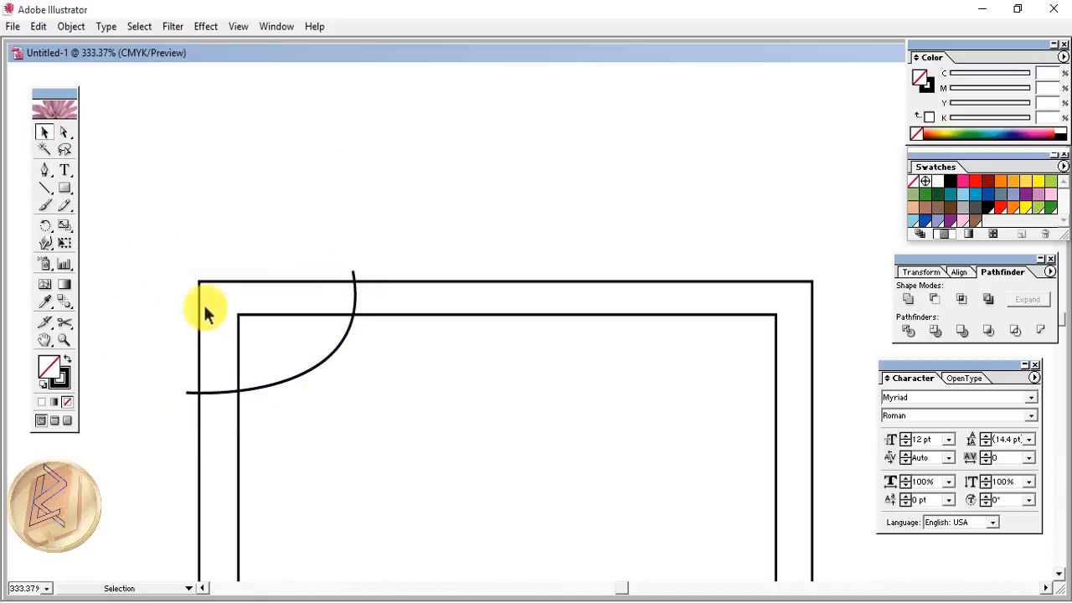
left_click_drag(161, 262, 327, 410)
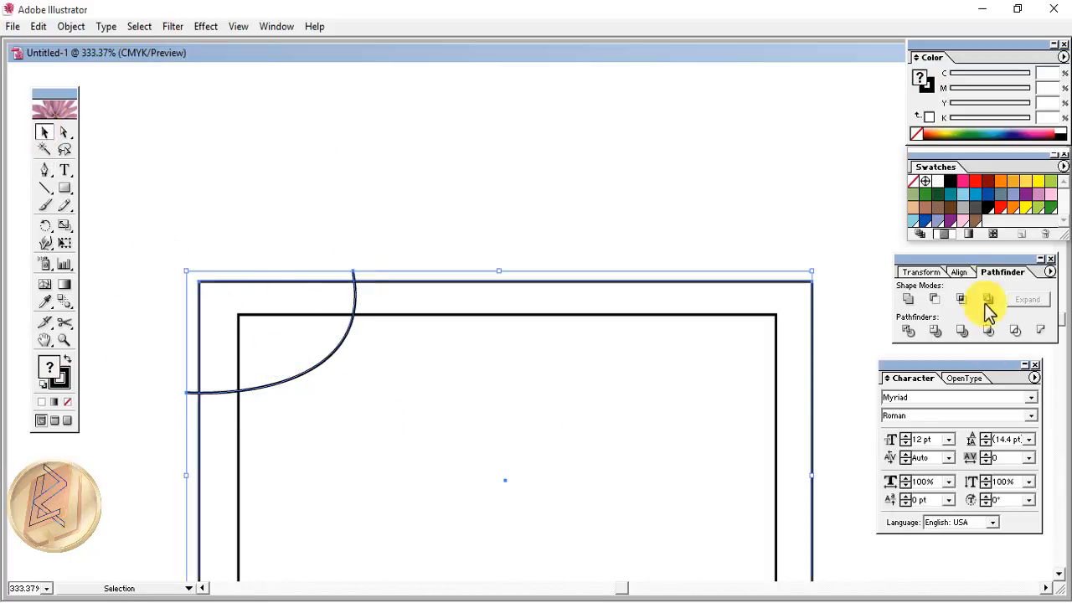
- Divide the artwork along the corner curve and send the result to the back
left_click(907, 334)
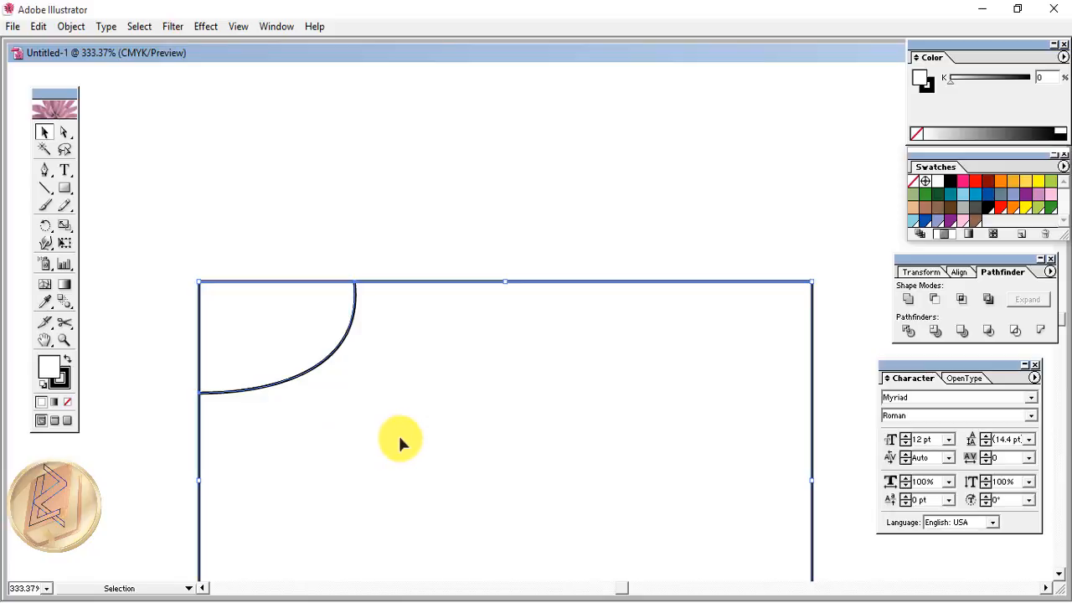
left_click_drag(438, 478, 424, 354)
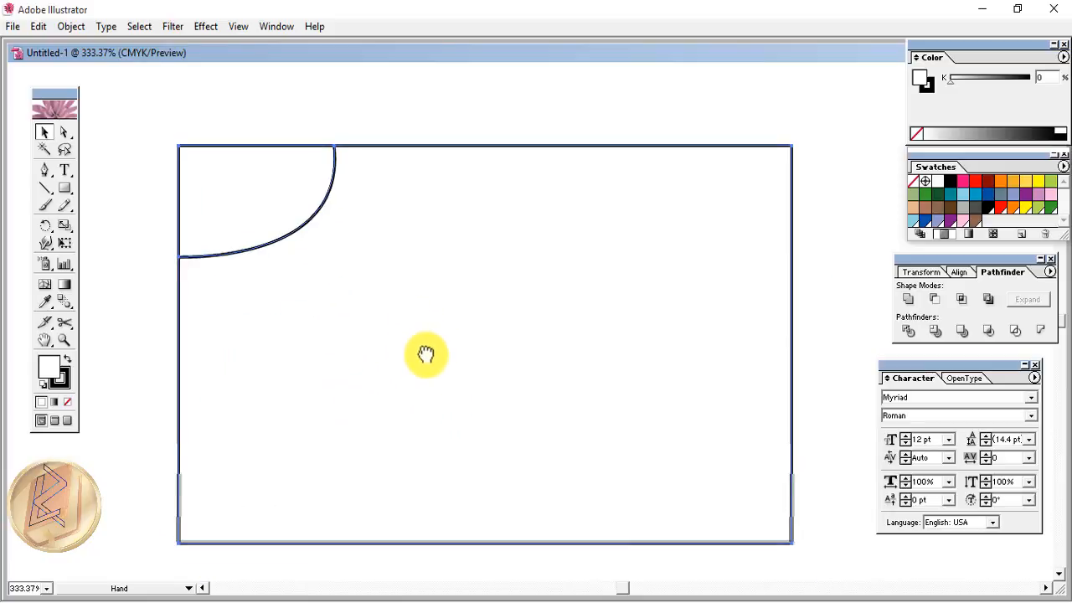
right_click(394, 311)
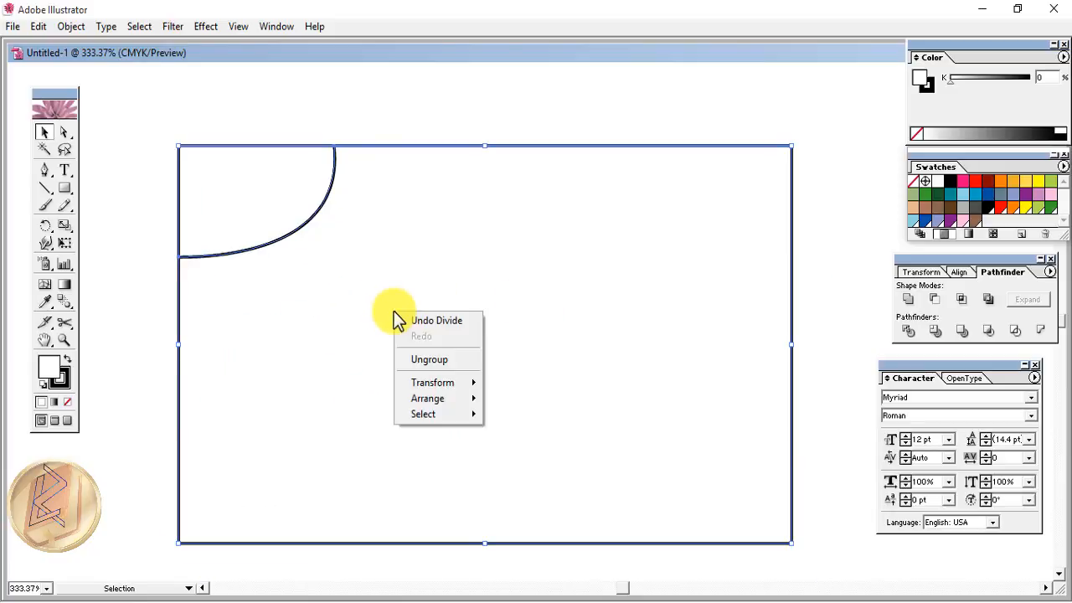
mouse_move(449, 400)
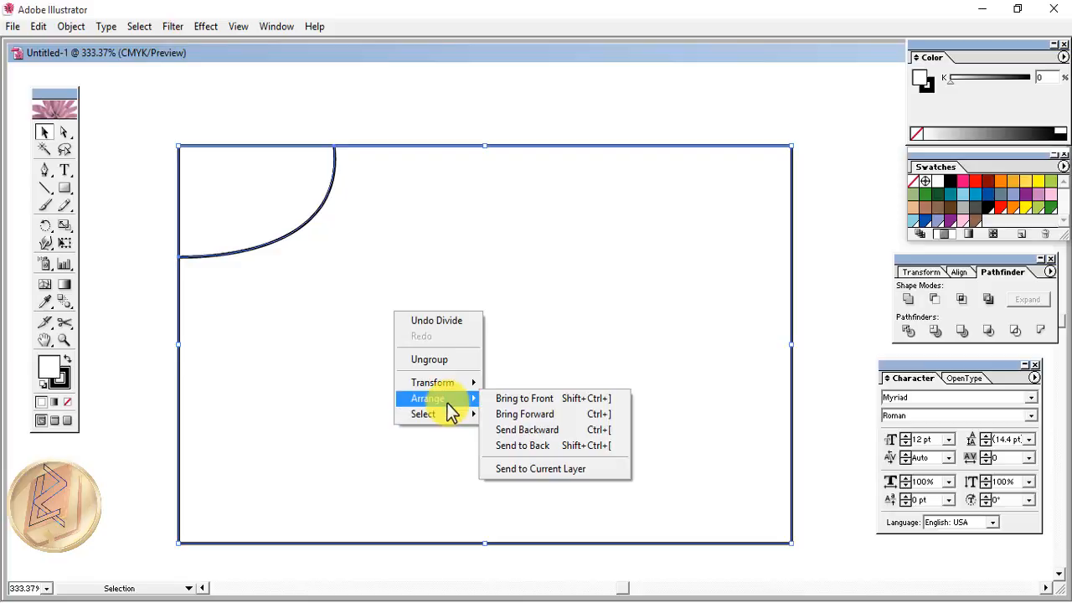
left_click(551, 451)
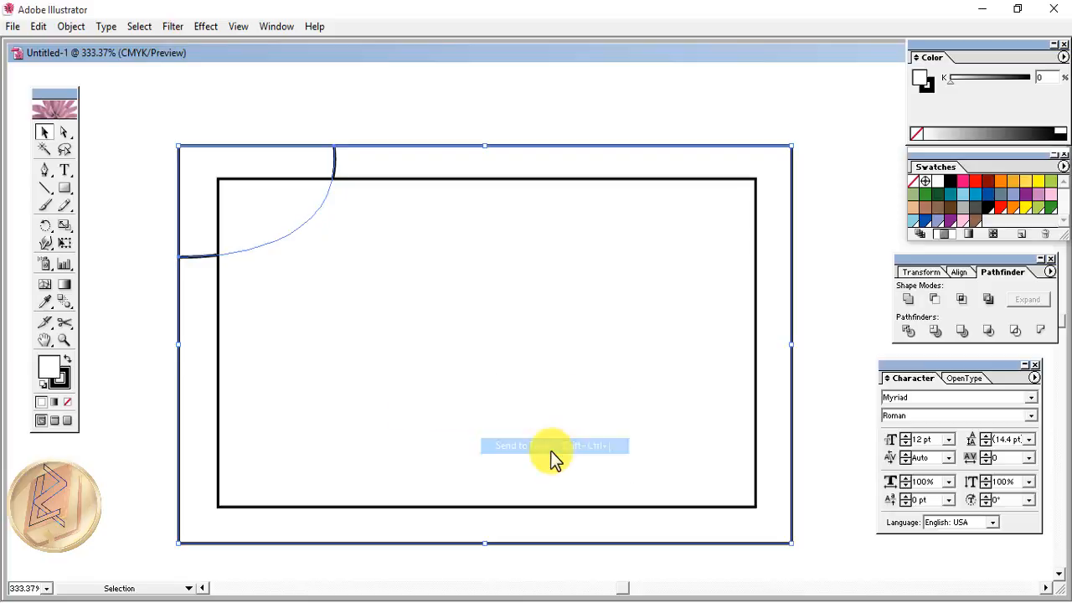
- Select the outer rectangle and corner curve and ungroup them
left_click(145, 226)
left_click(184, 189)
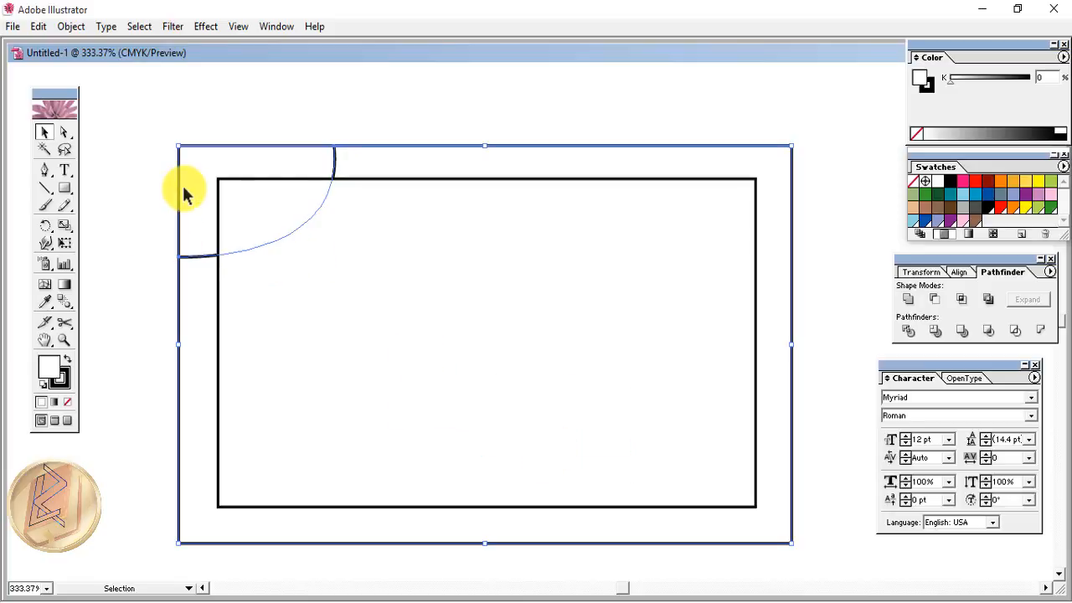
right_click(186, 191)
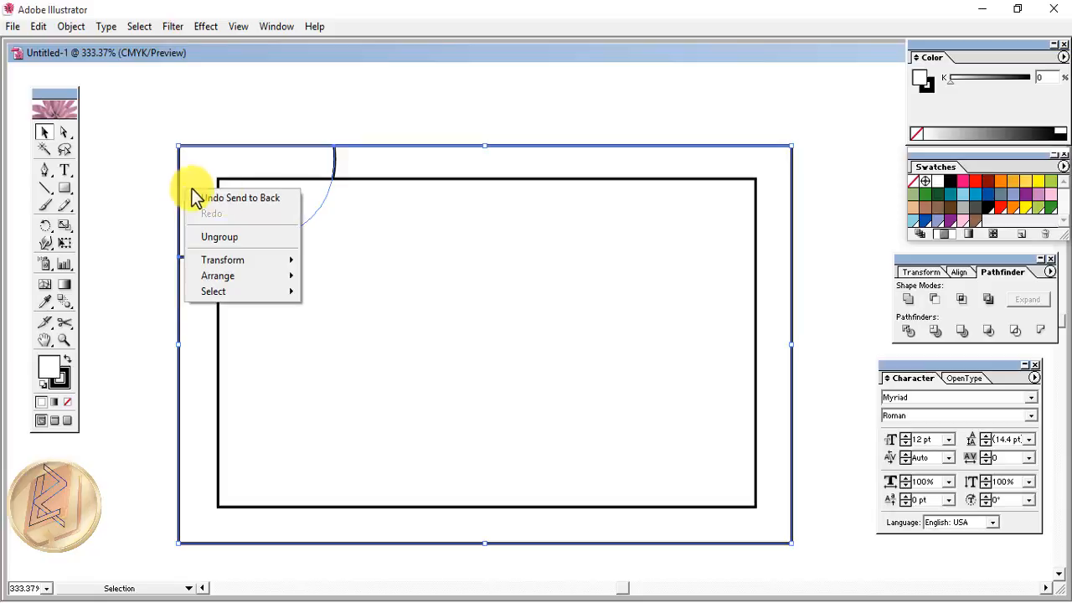
left_click(223, 235)
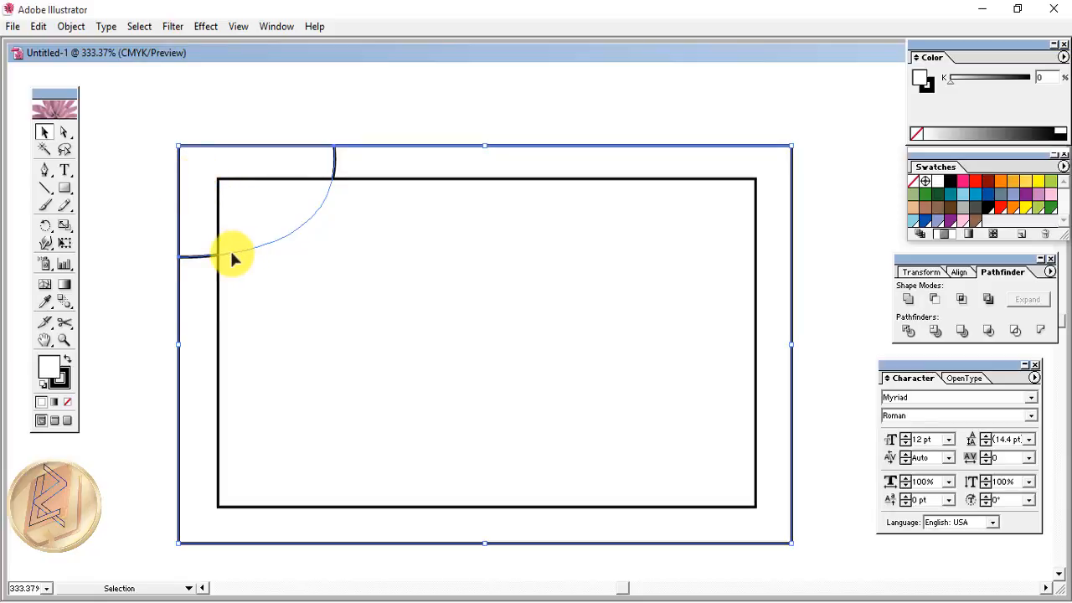
- Draw a horizontal line across the lower card and apply a 12° Twist effect
left_click(42, 185)
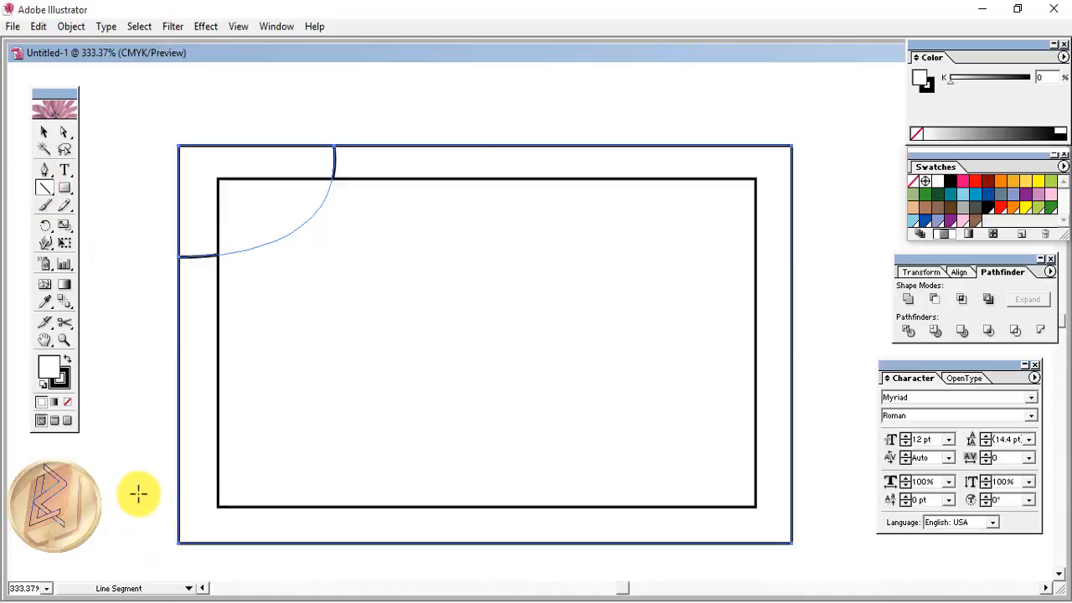
left_click_drag(124, 481, 850, 483)
key("v")
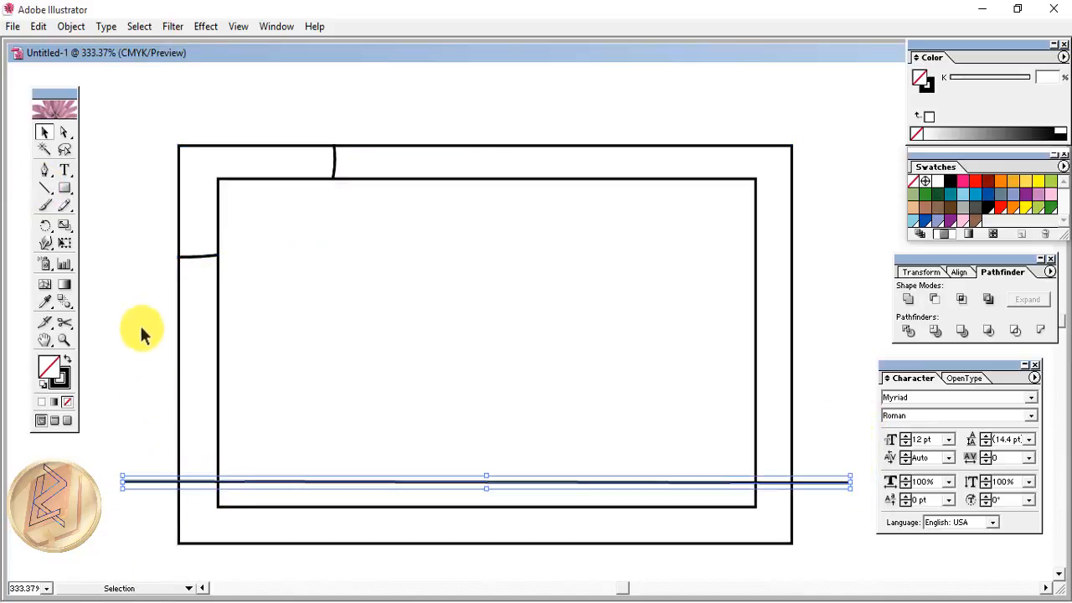
left_click(205, 26)
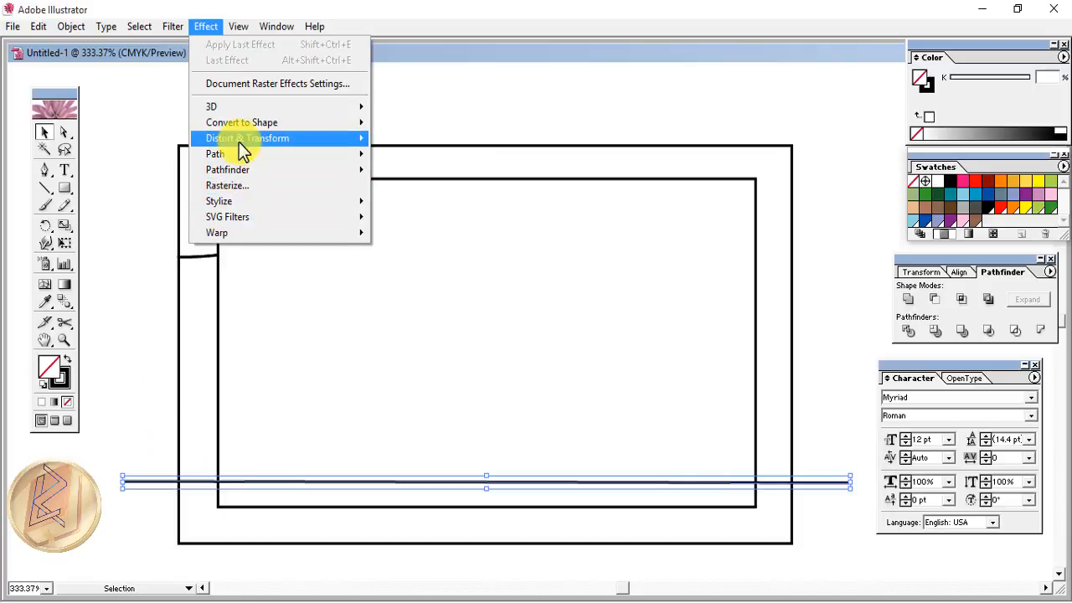
mouse_move(239, 140)
left_click(402, 219)
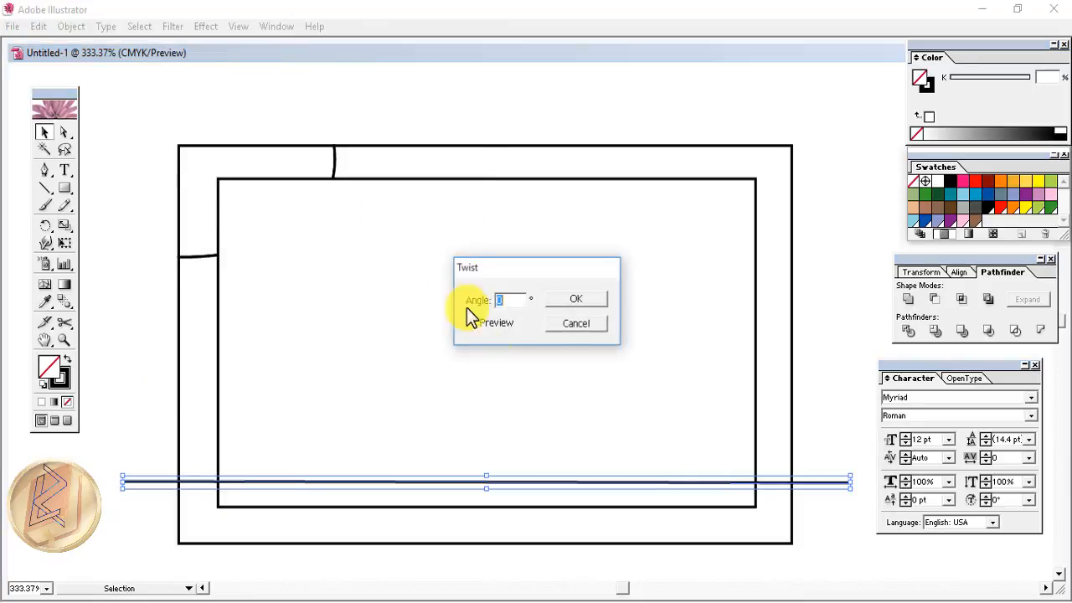
left_click(472, 321)
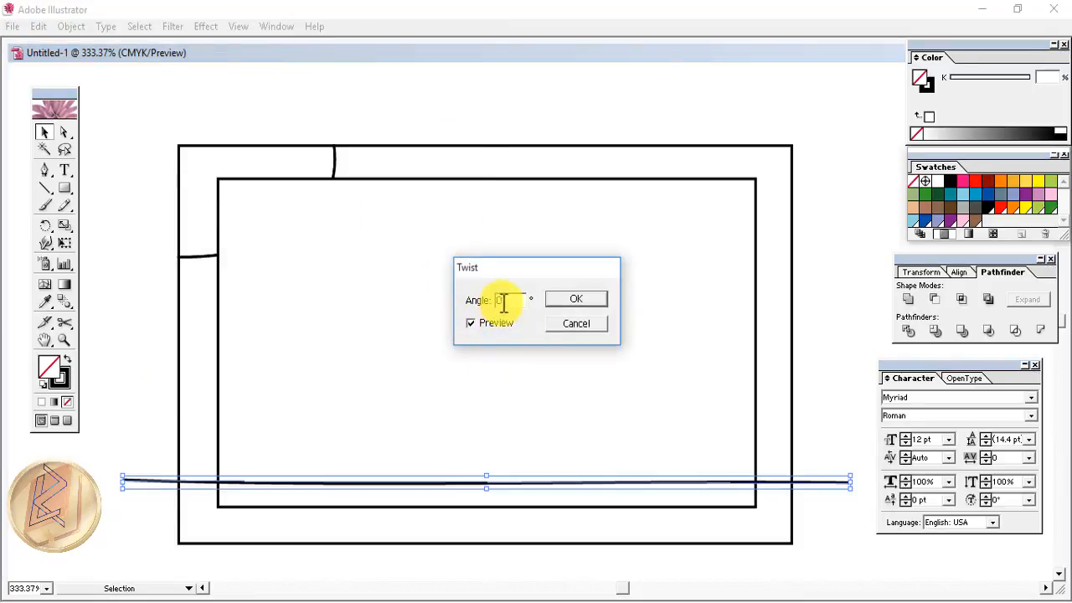
type("12")
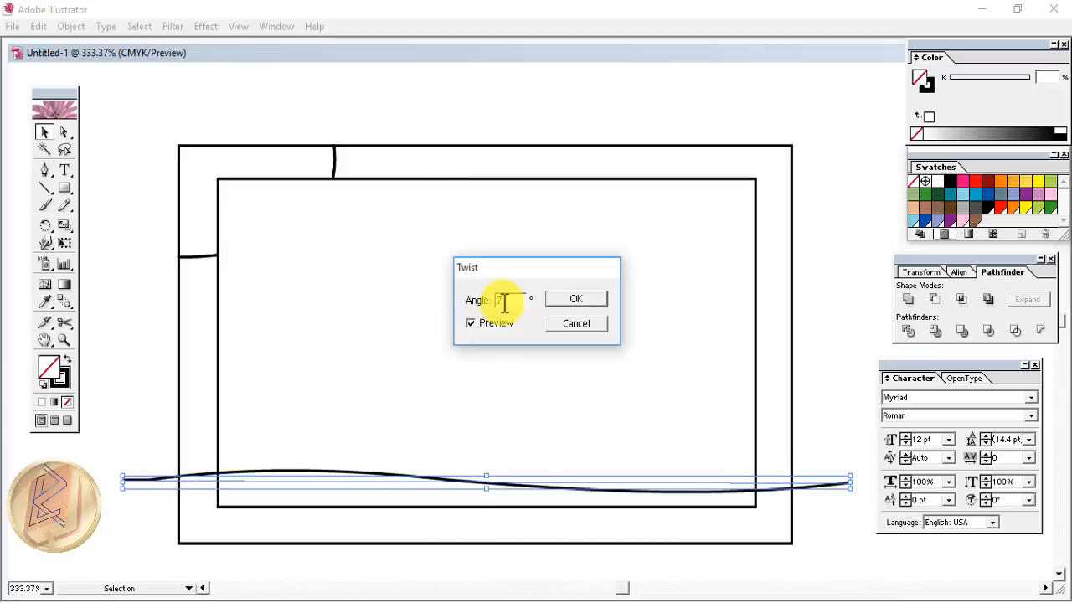
key("Return")
key("ctrl+a")
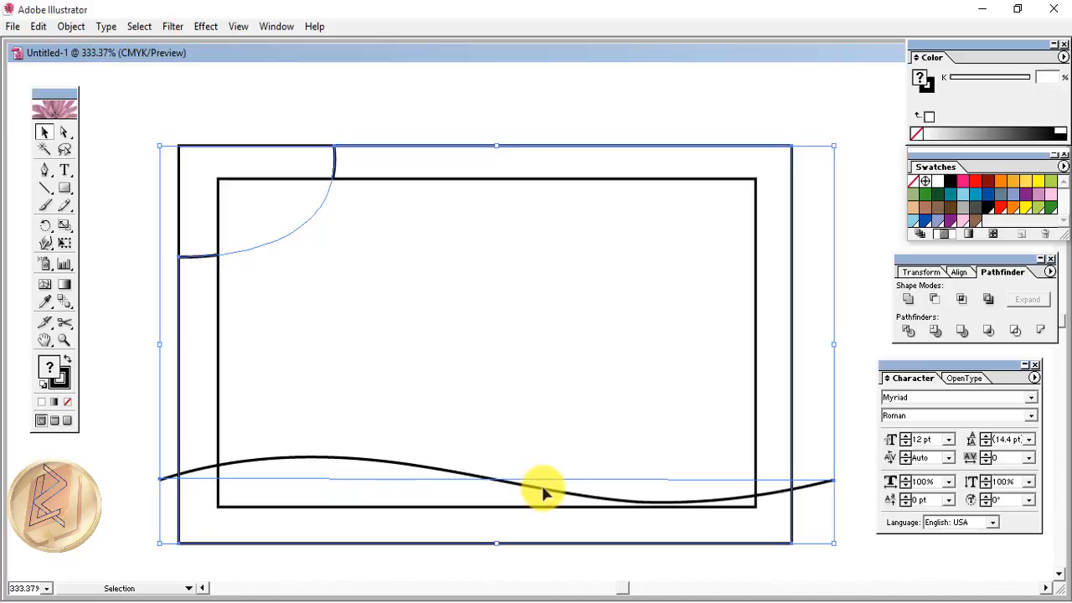
- Remove the fill and expand the wave's appearance into an ordinary path
left_click(68, 402)
left_click(109, 455)
left_click(262, 466)
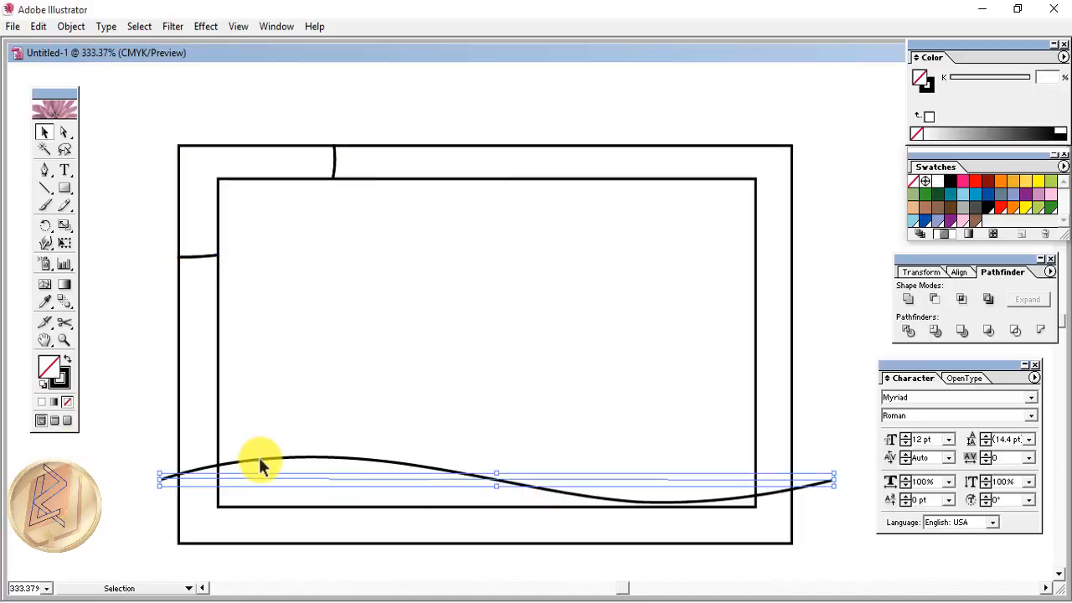
left_click(71, 26)
left_click(98, 204)
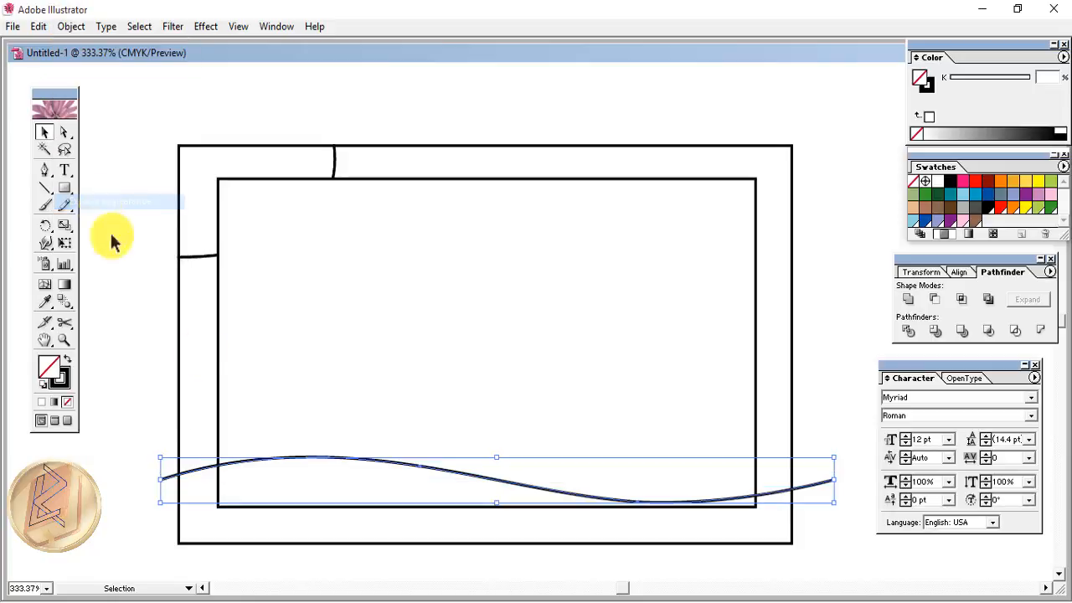
left_click(330, 549)
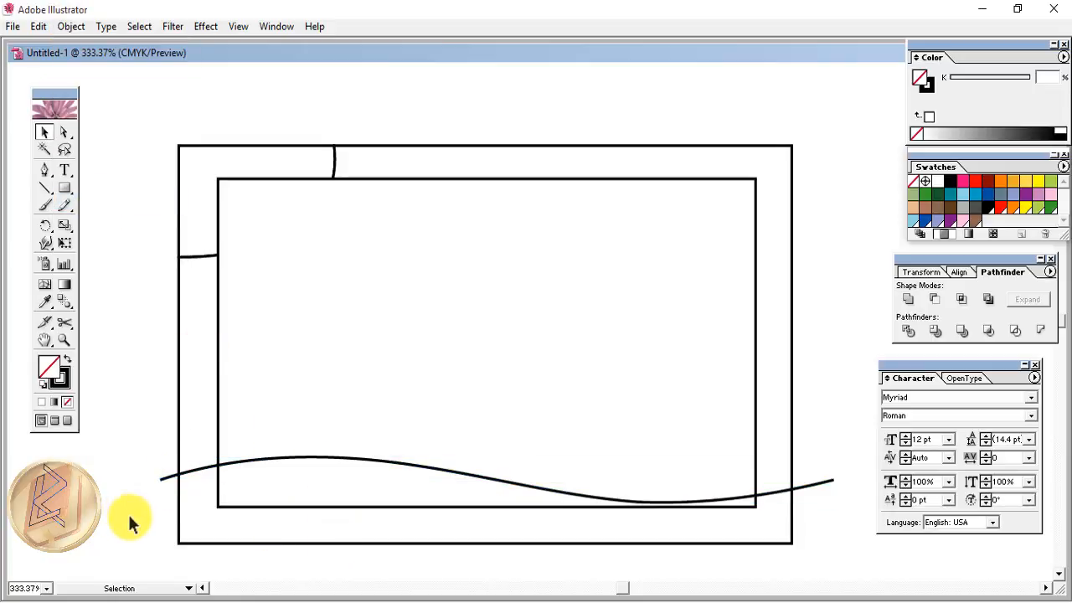
left_click(258, 459)
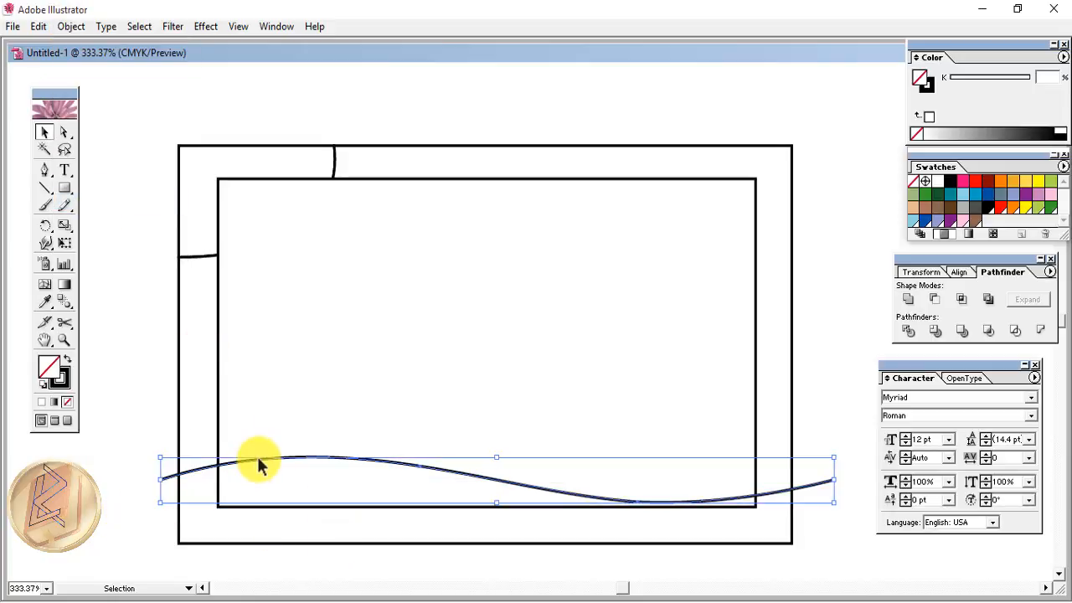
- Divide the outer rectangle with the wave using Pathfinder and send it to the back
left_click(180, 450, "shift")
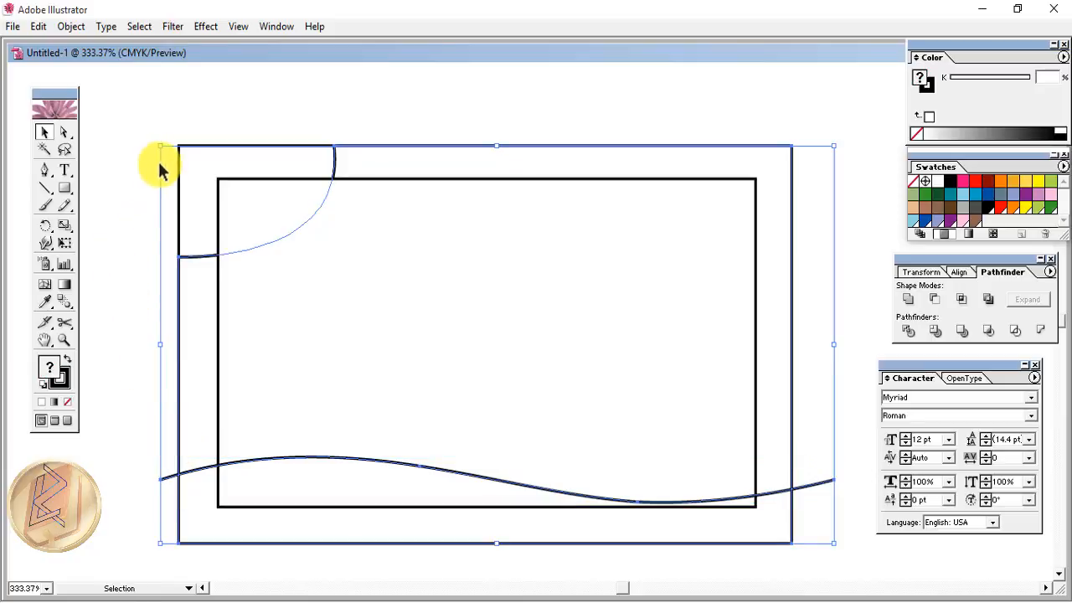
left_click(908, 332)
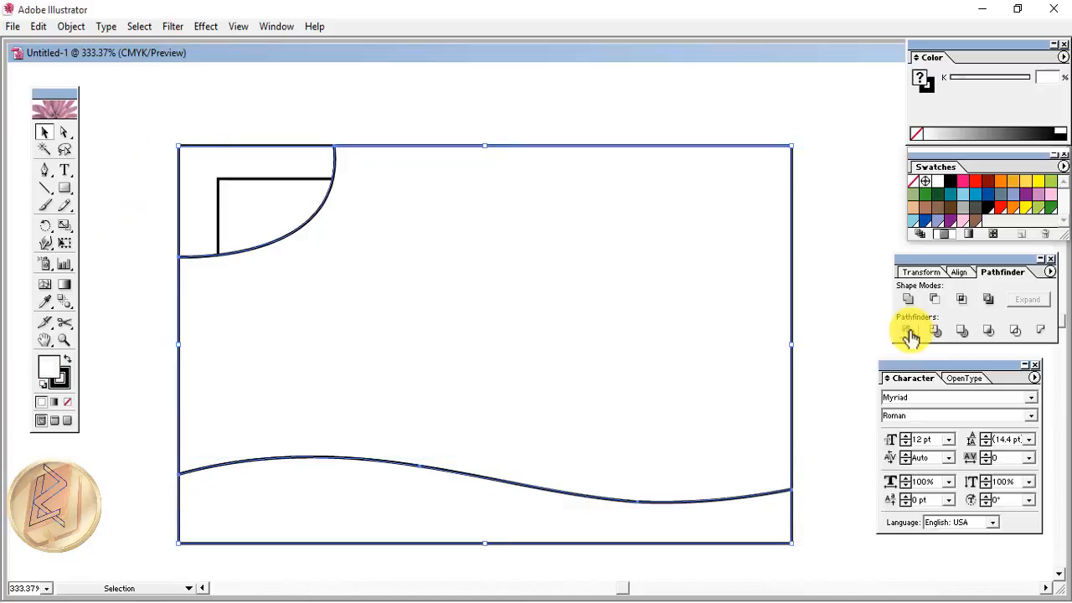
right_click(376, 314)
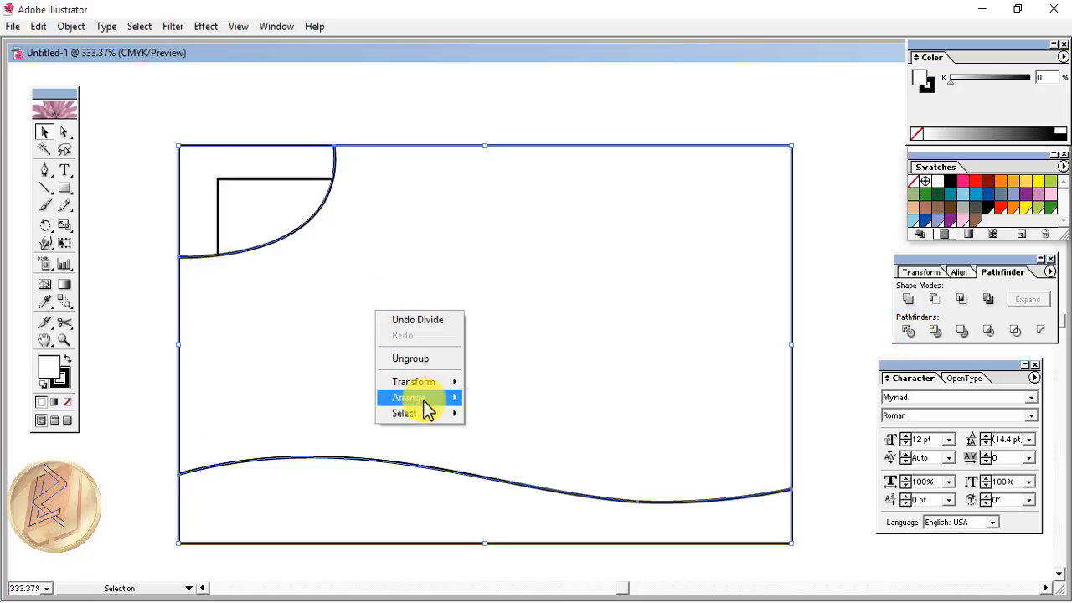
mouse_move(423, 399)
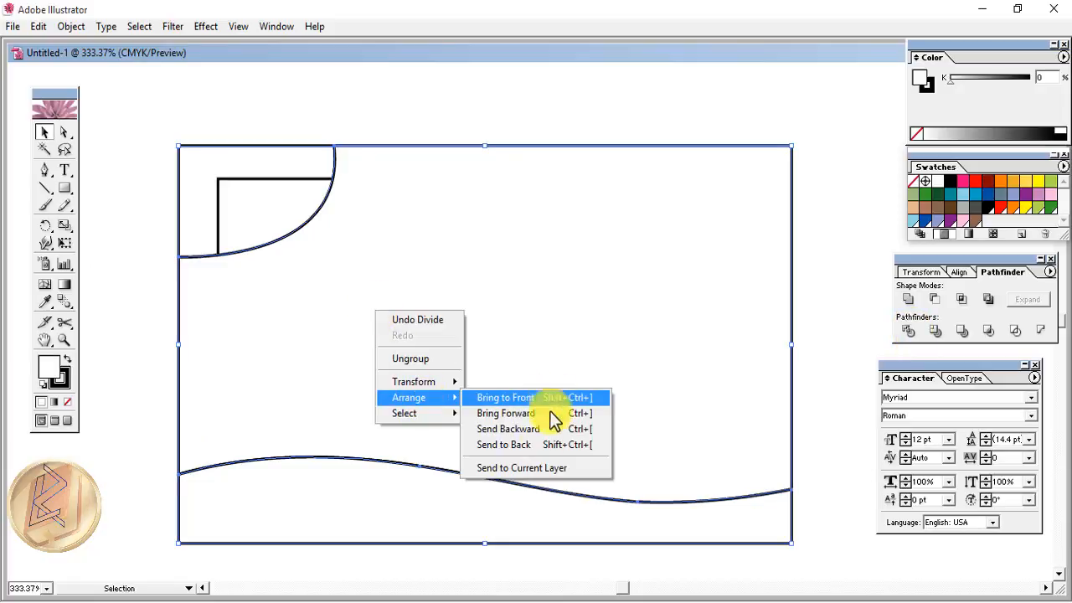
left_click(524, 447)
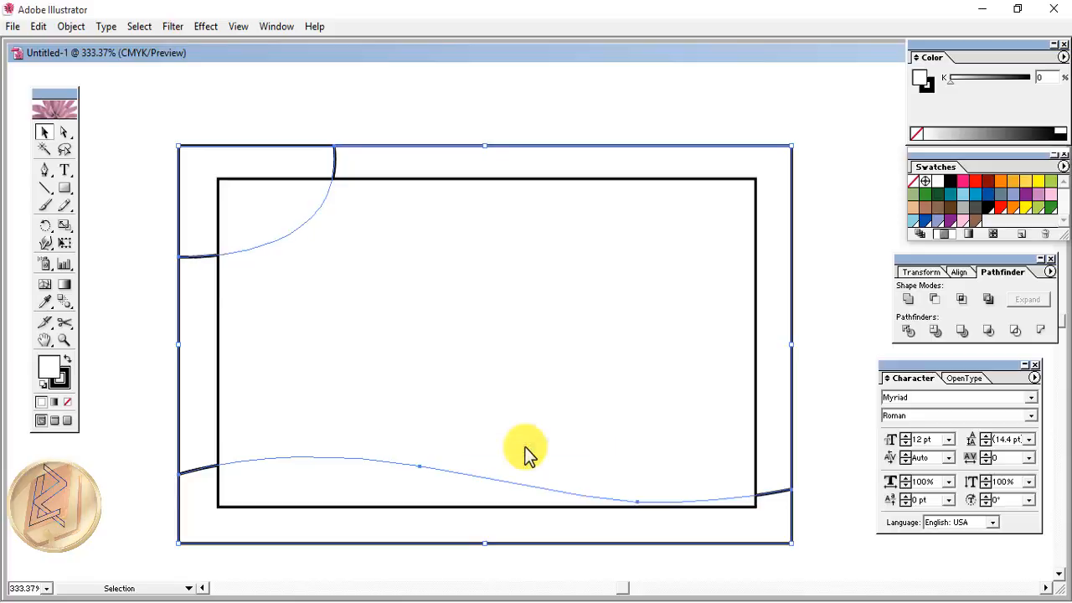
- Ungroup the divided border pieces
left_click(173, 491)
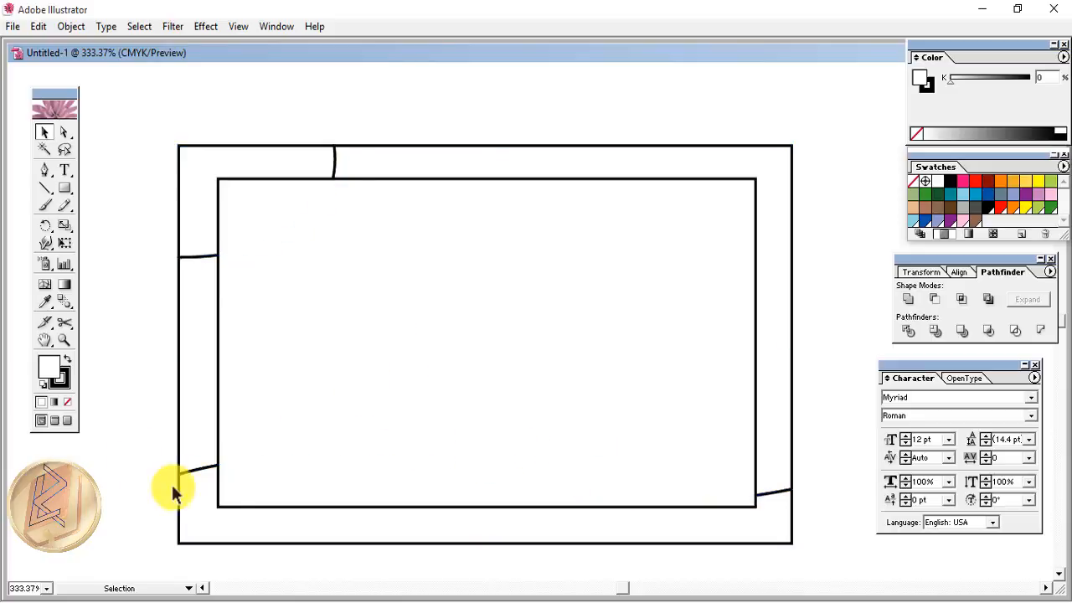
left_click(201, 473)
right_click(202, 476)
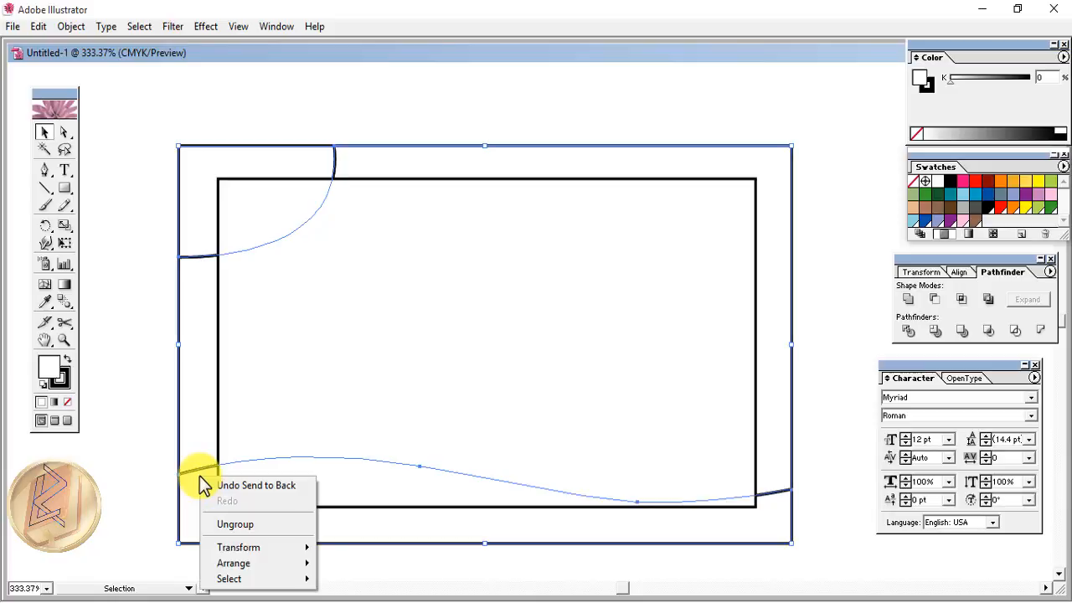
left_click(246, 526)
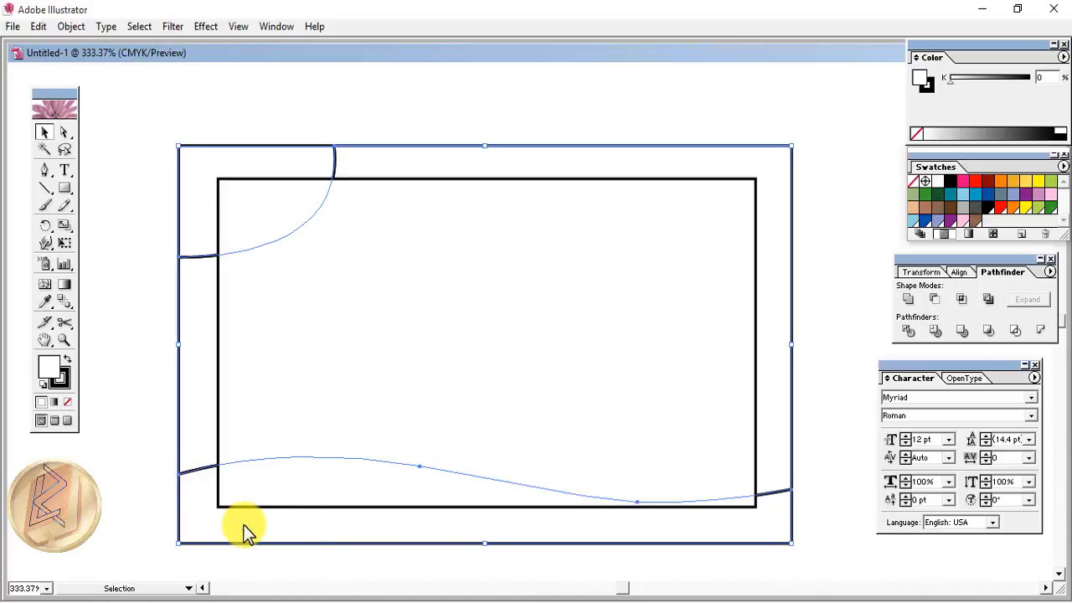
left_click(109, 471)
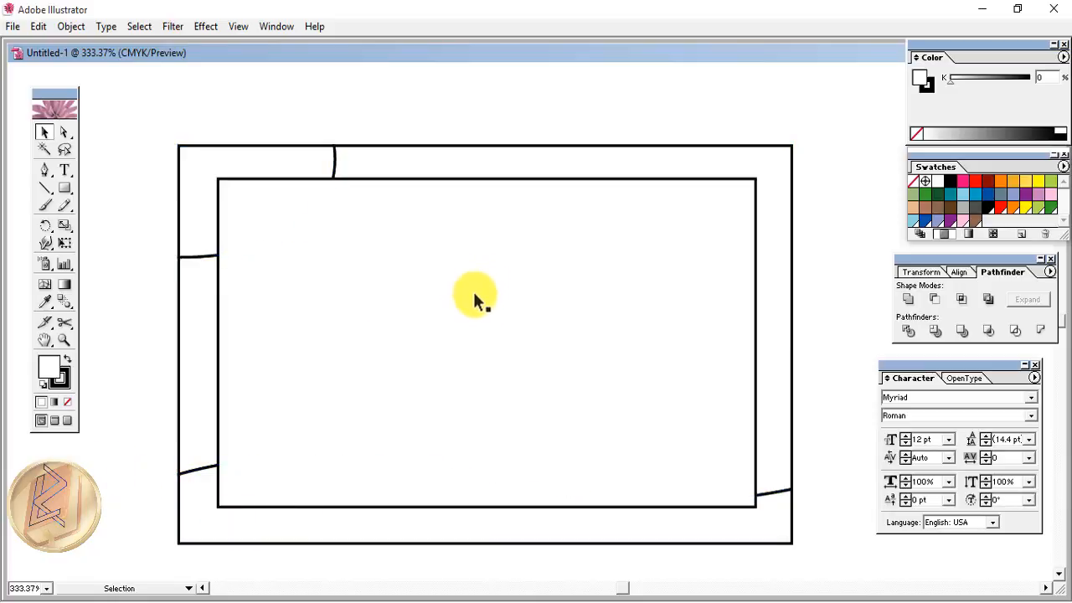
- Type a contact name above a phone number as a text block on the card's right
left_click(66, 169)
left_click(599, 285)
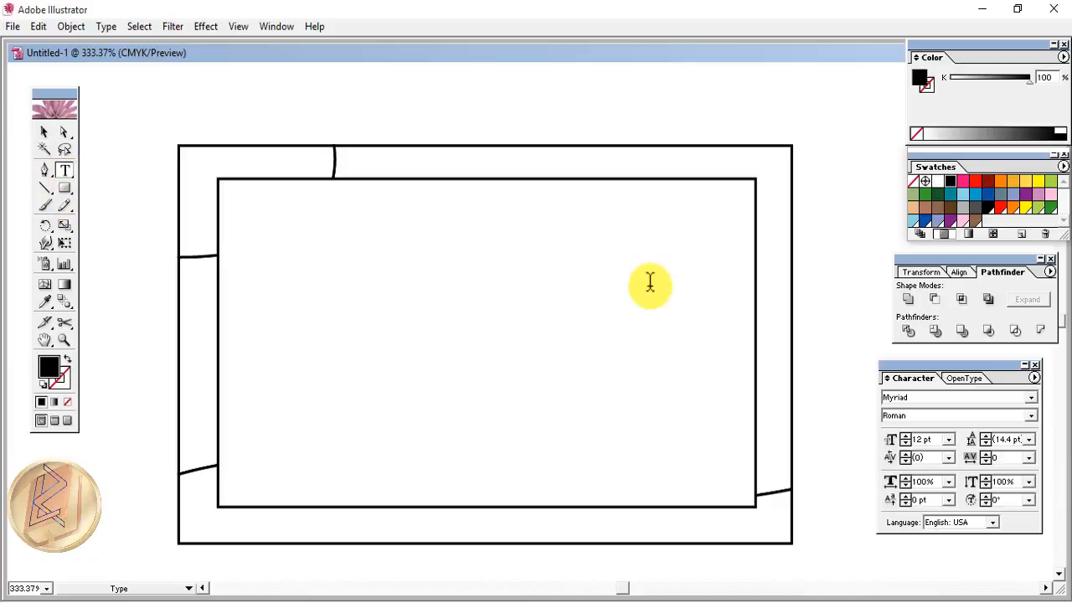
type("MRABC")
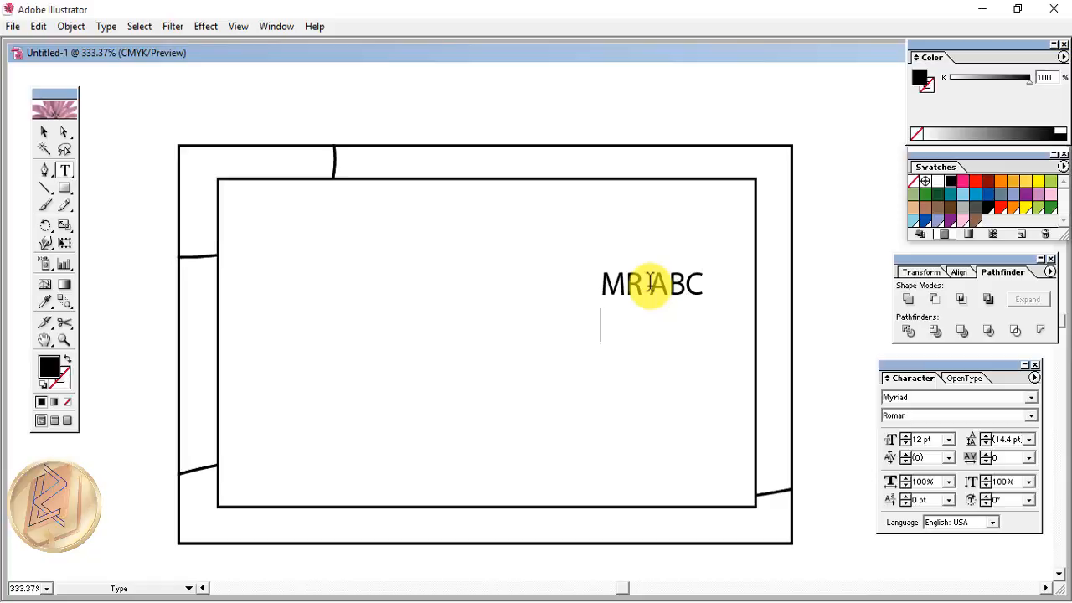
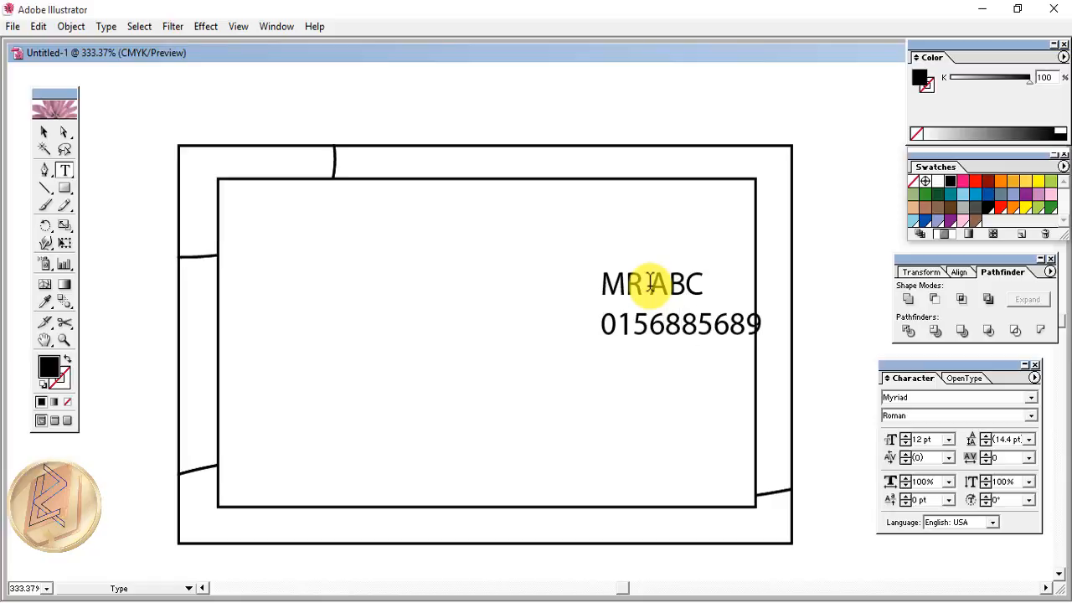
left_click(647, 283)
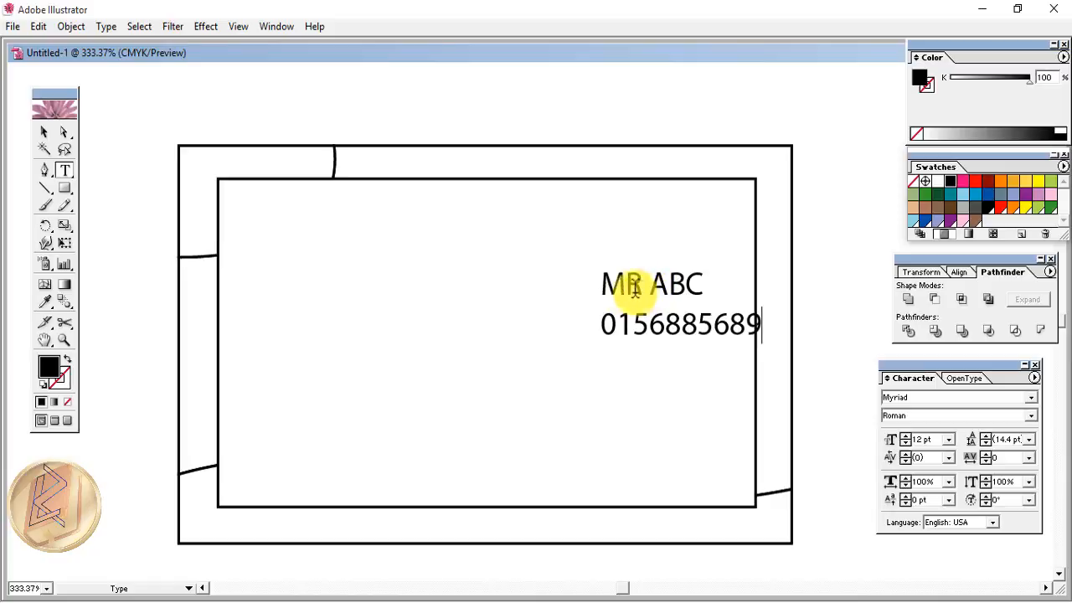
left_click(43, 132)
- Set the contact text to Harlow Solid Italic and move it to the top right
right_click(653, 294)
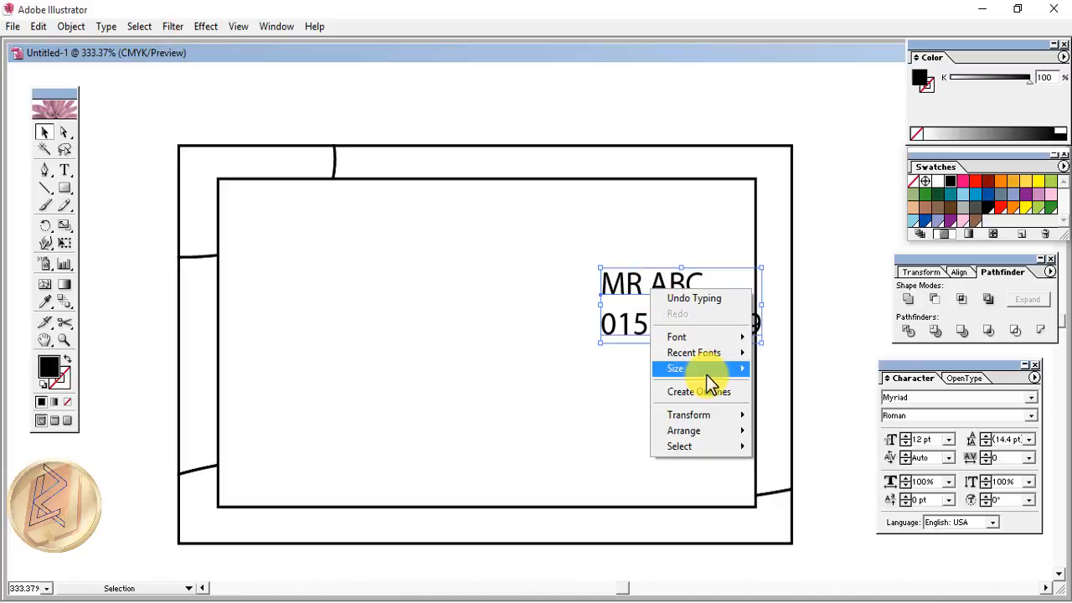
mouse_move(693, 339)
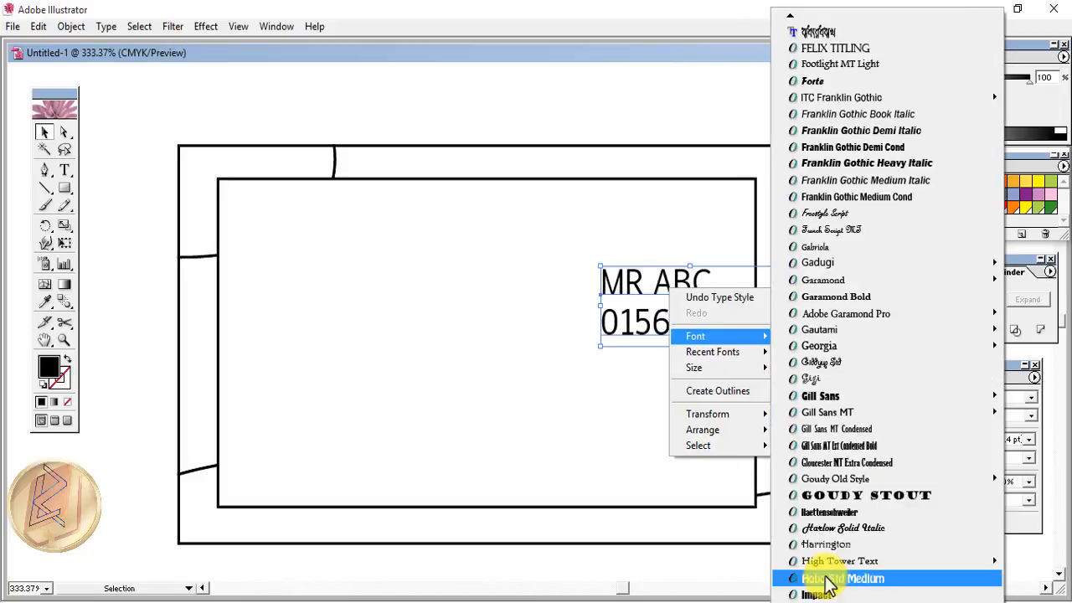
left_click(842, 528)
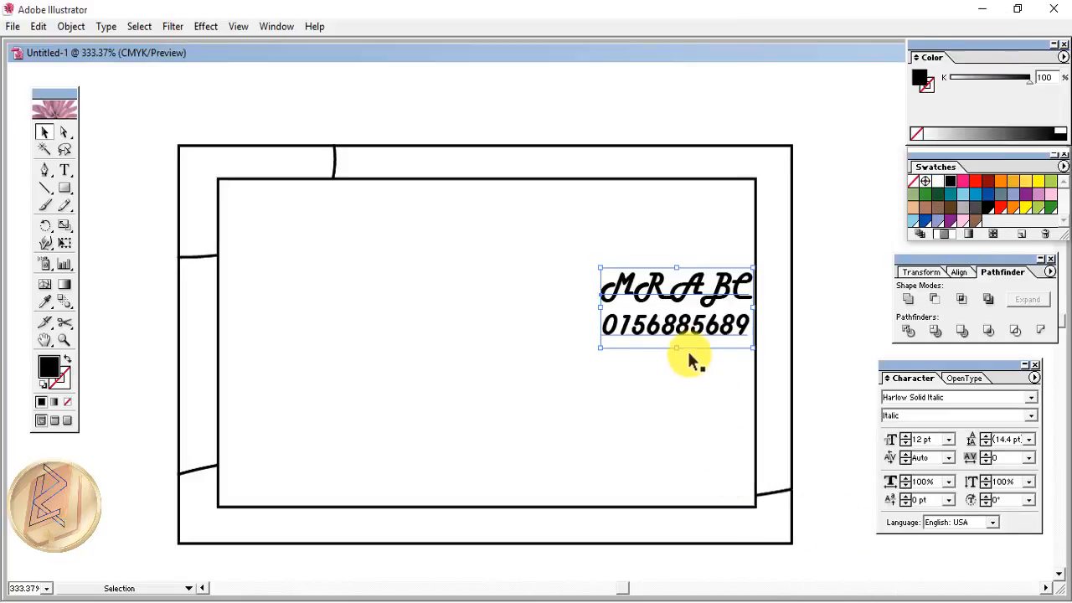
left_click_drag(686, 339, 679, 227)
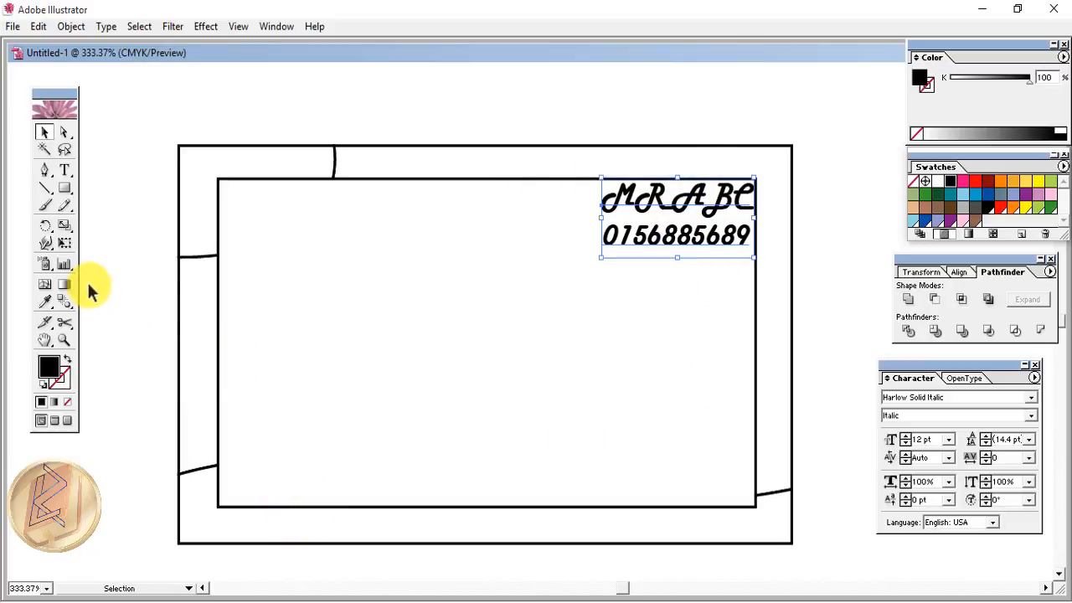
- Draw a long thin bar across the lower middle of the card and nudge it into place
left_click(64, 189)
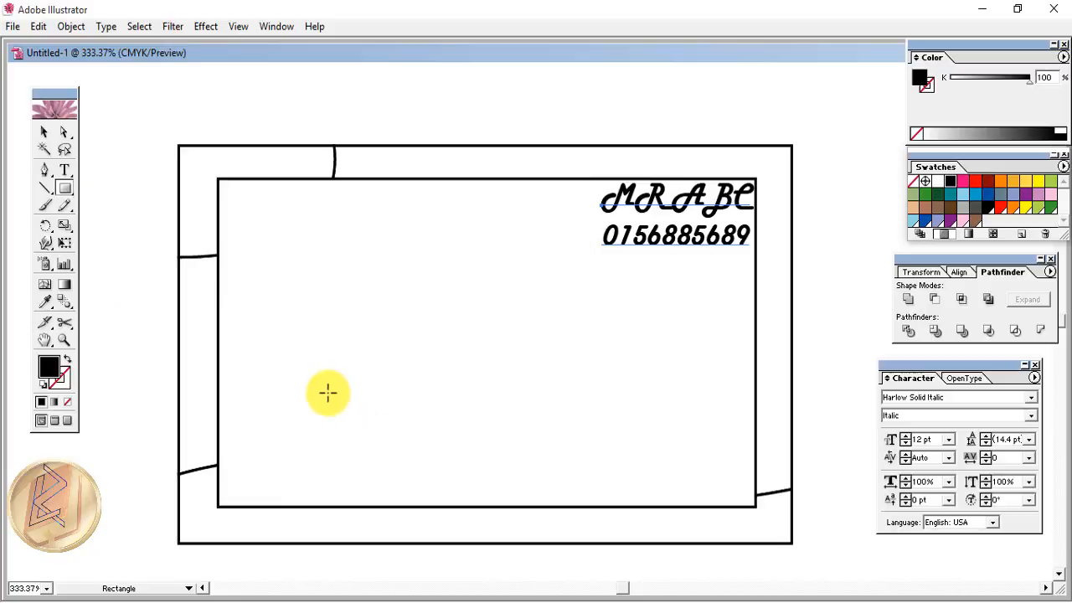
mouse_move(265, 376)
left_mouse_down()
mouse_move(286, 398)
mouse_move(588, 416)
left_mouse_up()
left_click(45, 132)
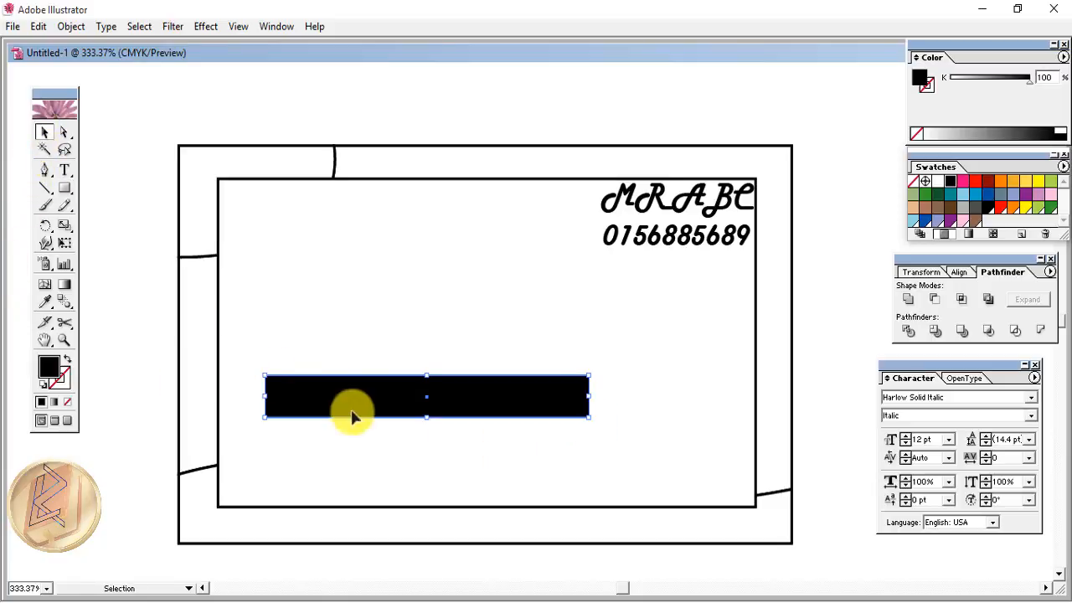
left_click_drag(378, 400, 388, 402)
key("Right")
key("Right")
key("Right")
key("Right")
key("Right")
key("Right")
key("Right")
key("Right")
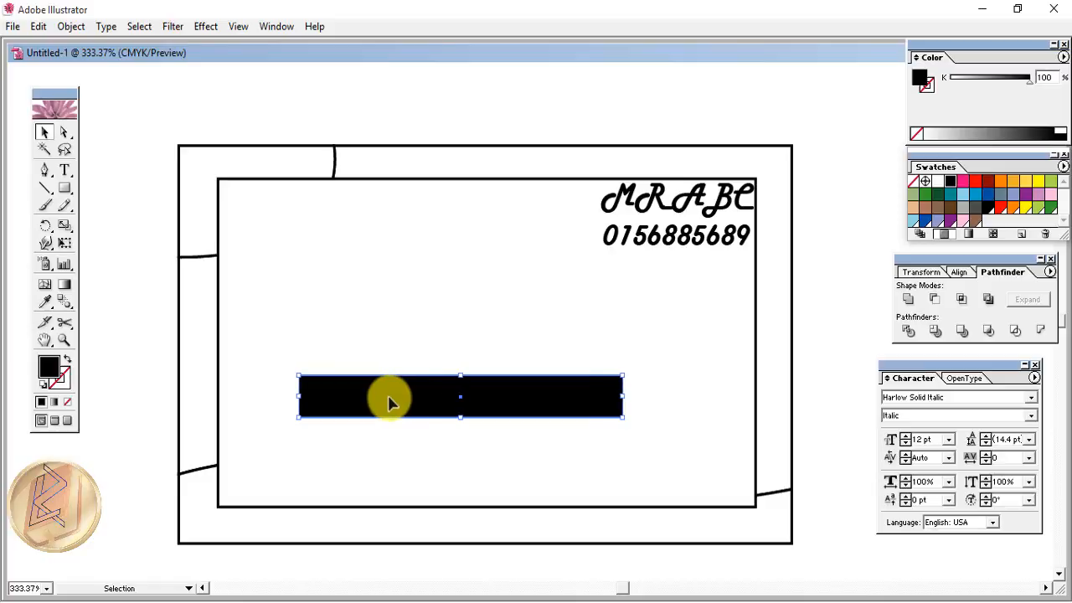
key("Down")
key("Up")
key("Up")
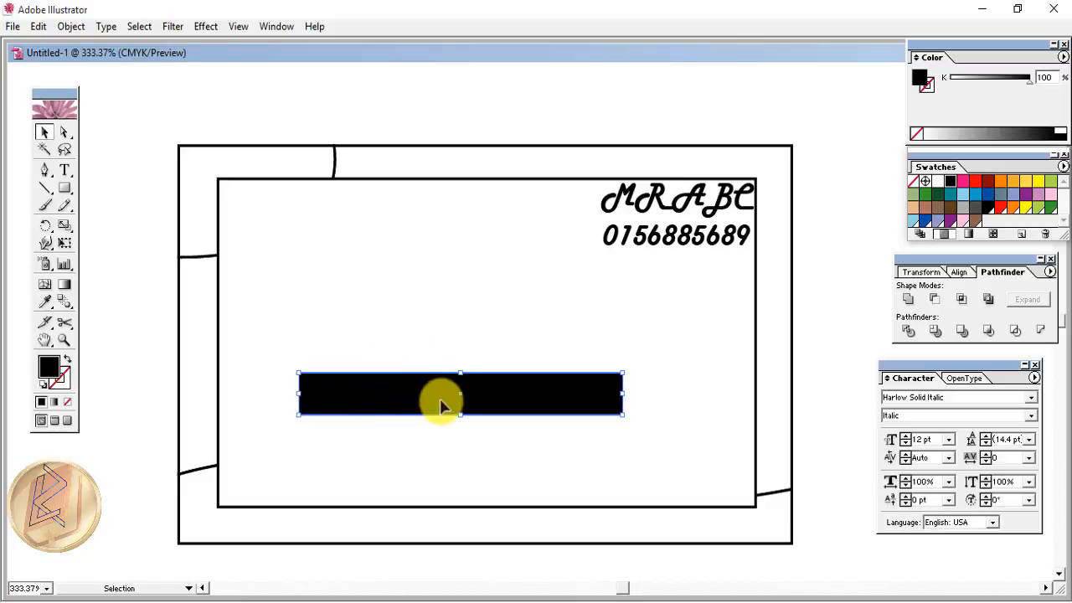
- Give the bar a white fill and a black outline from Swatches
left_click(938, 182)
left_click(63, 375)
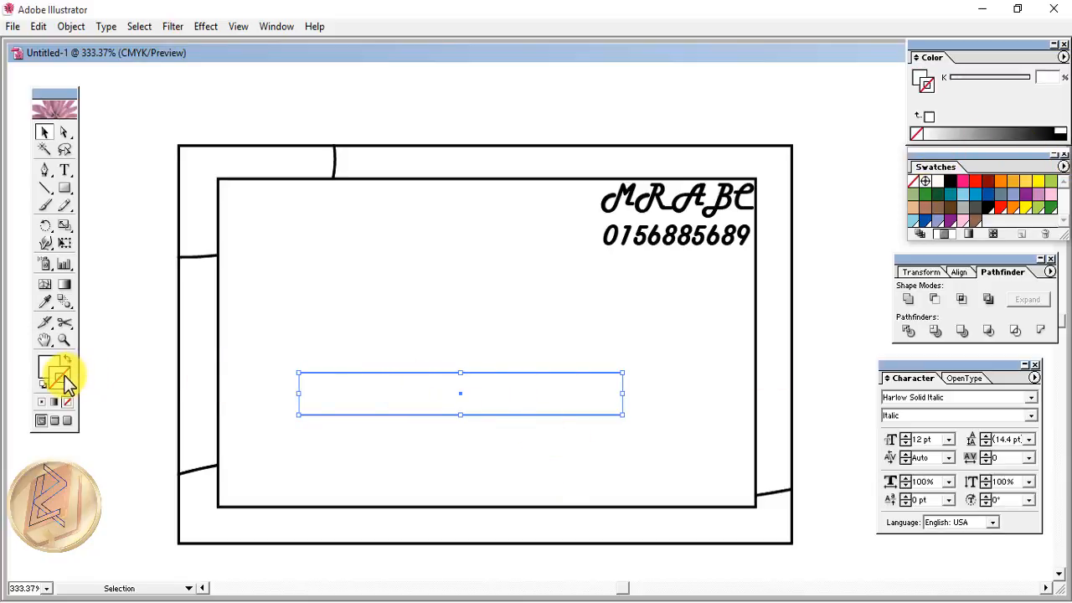
left_click(951, 183)
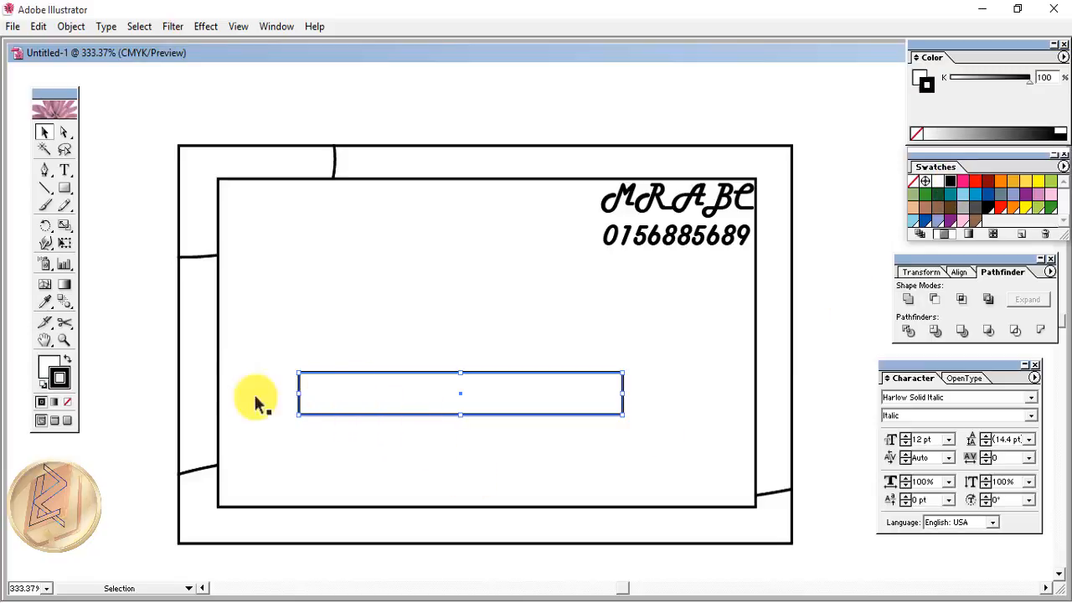
- Type 'Learning Zone' inside the white banner
left_click(64, 171)
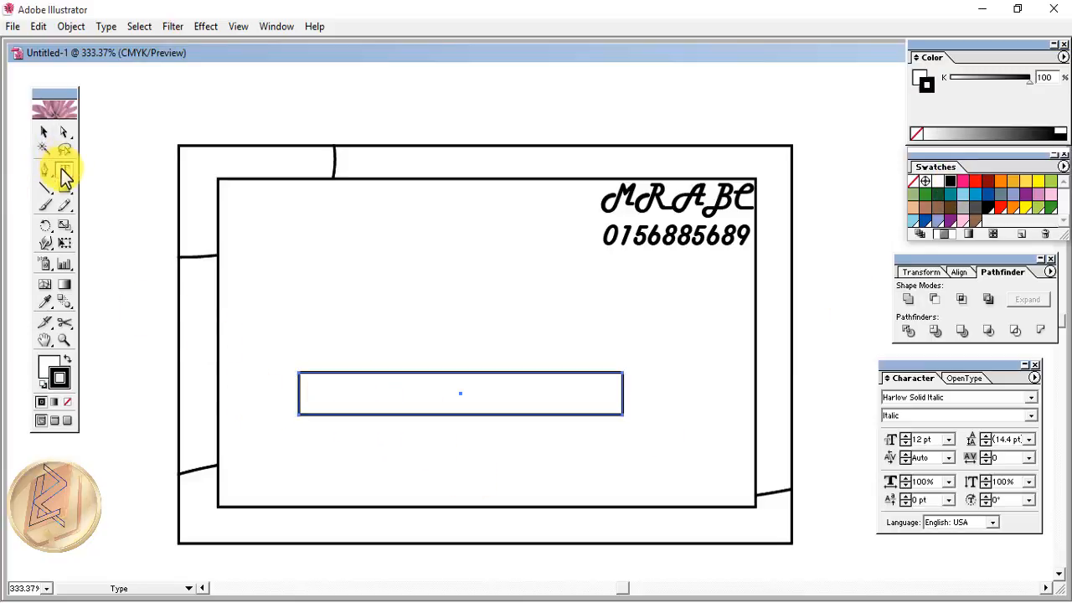
left_click(328, 390)
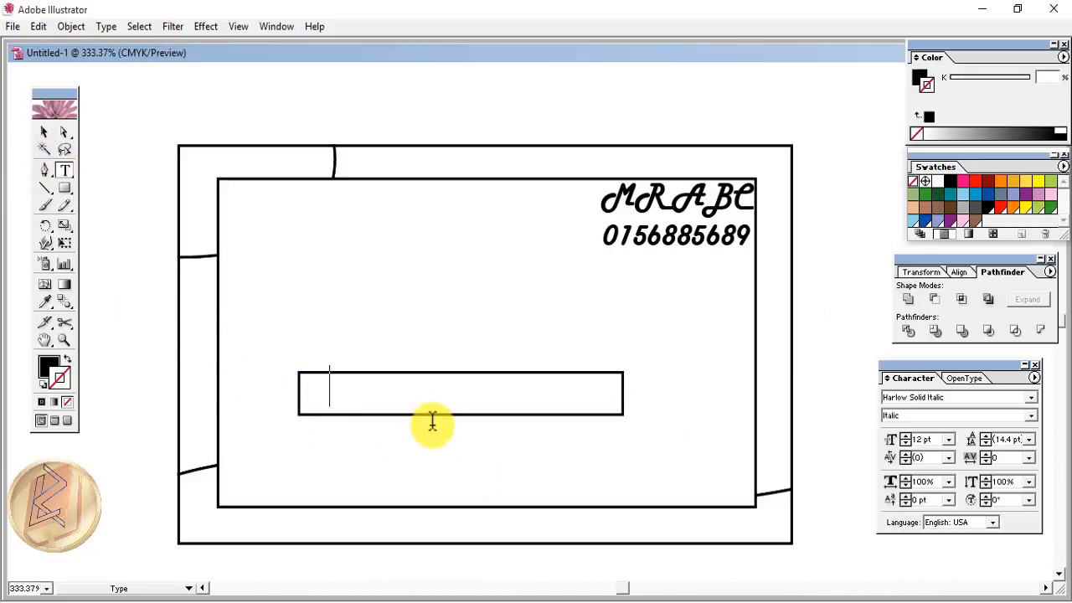
type("Lear")
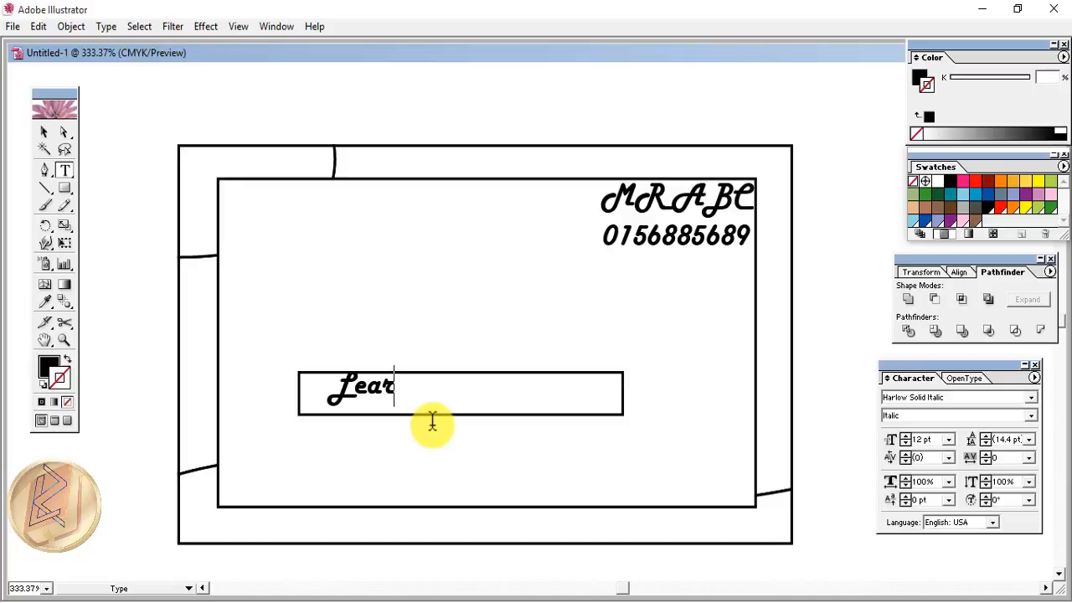
type("ning Zone")
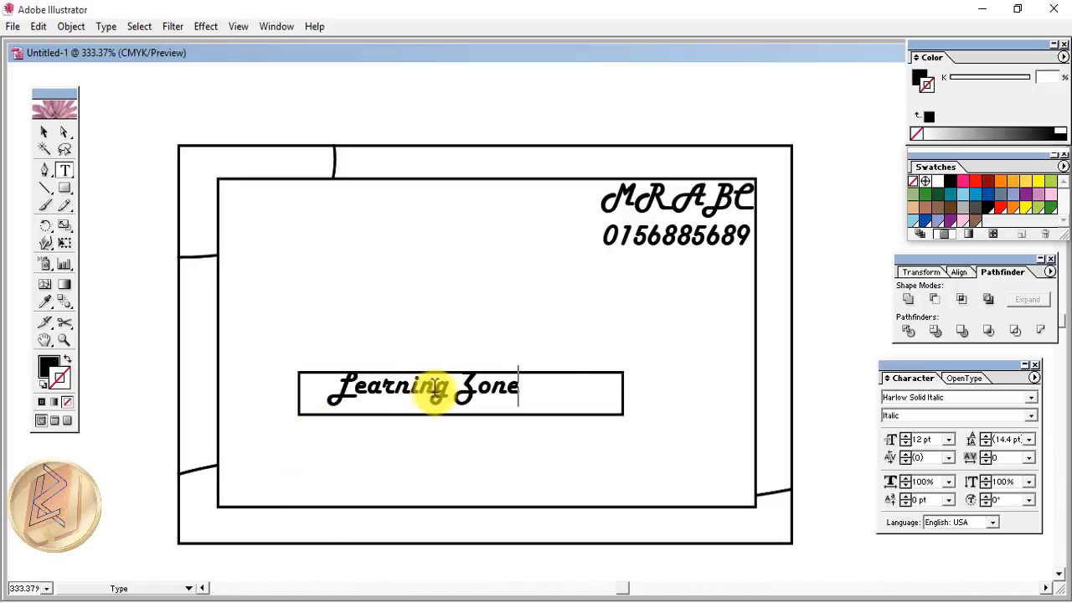
- Nudge the Learning Zone text right and down toward the banner's centre
left_click(44, 132)
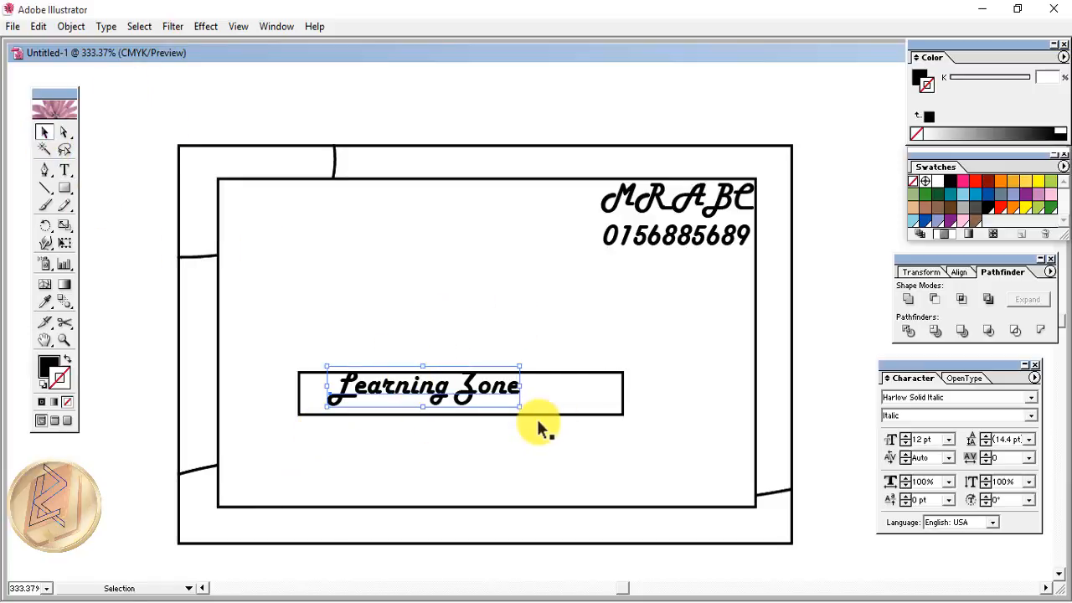
key("Right")
key("Right")
key("Right")
key("Right")
key("Right")
key("Right")
key("Right")
key("Right")
key("Right")
key("Right")
key("Right")
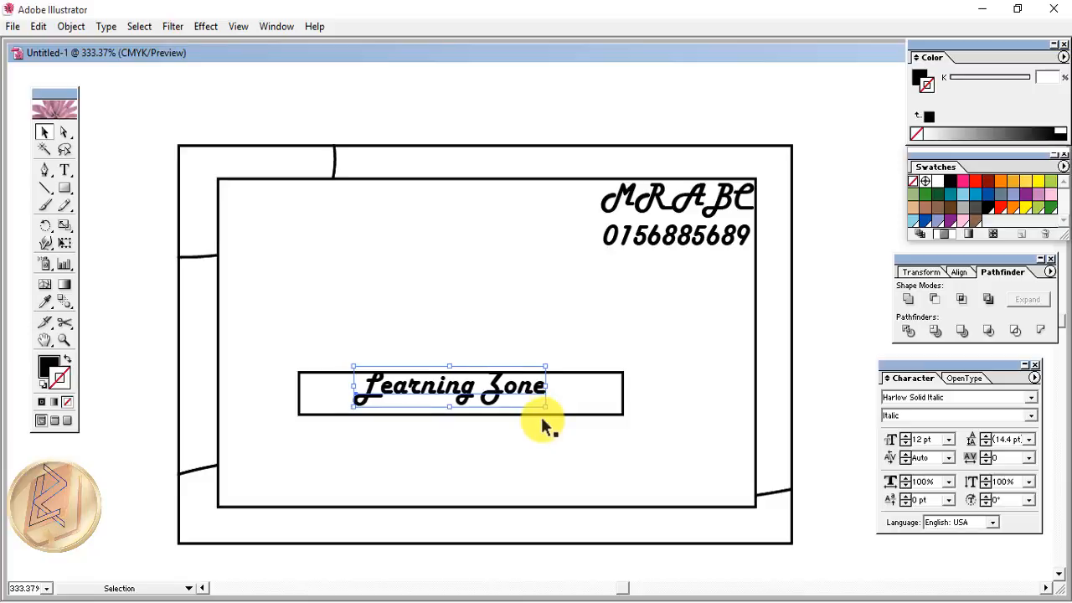
key("Down")
key("Down")
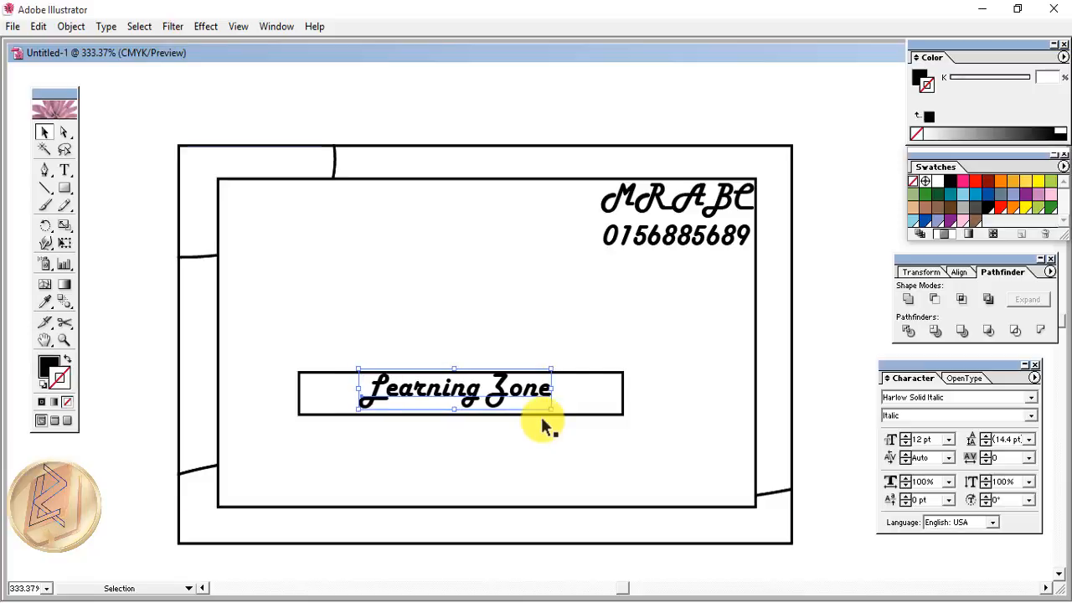
left_click(383, 394)
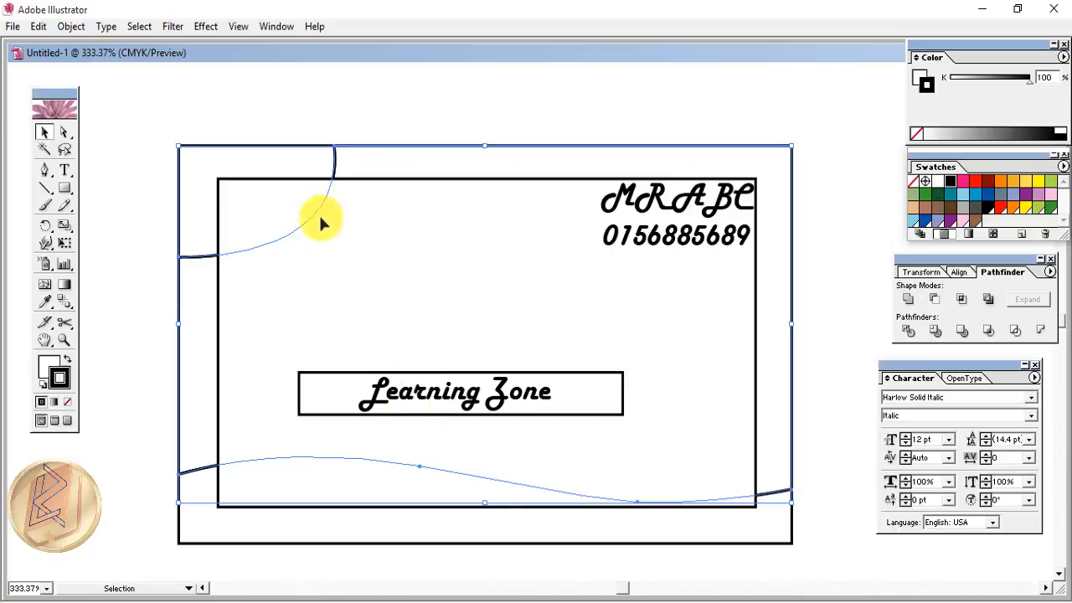
- Unlock all artwork and delete the white inner card rectangle
left_click(73, 31)
mouse_move(91, 115)
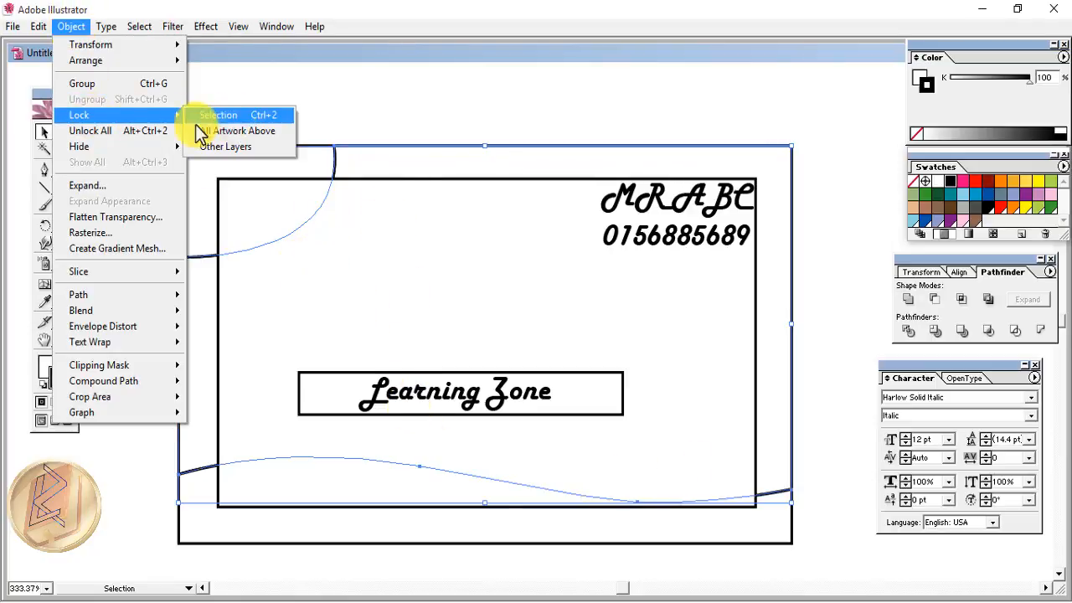
left_click(123, 131)
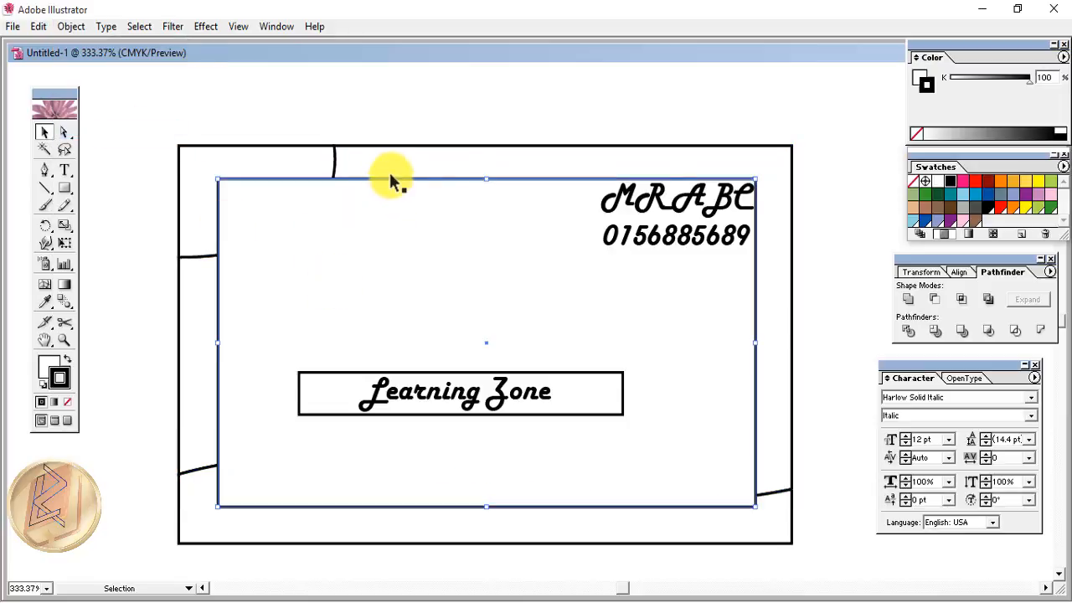
key("Delete")
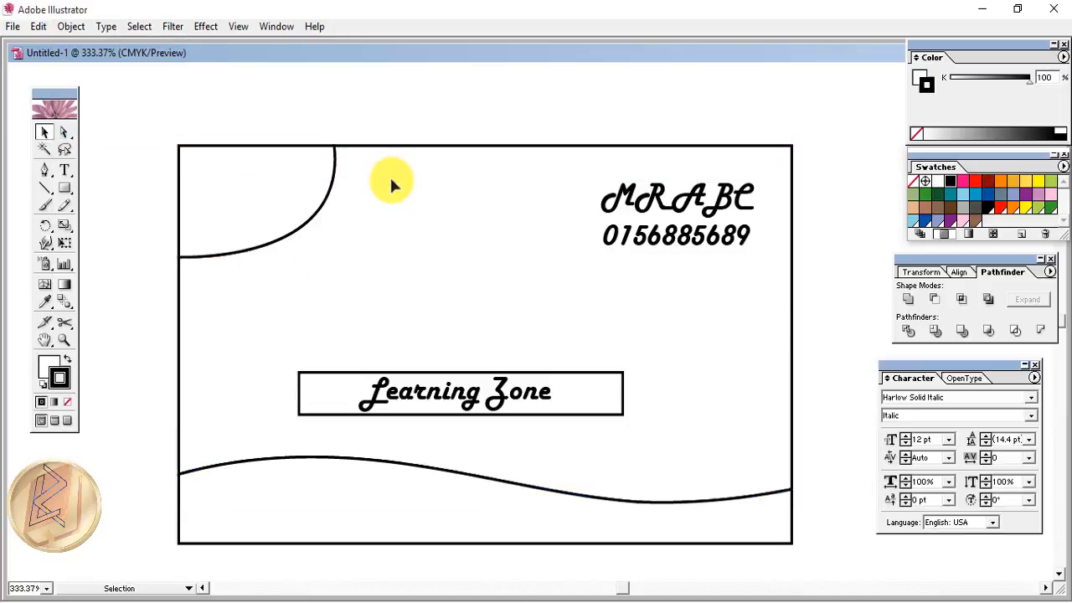
- Select the outer card frame with its curved lines and lock them
left_click(338, 393)
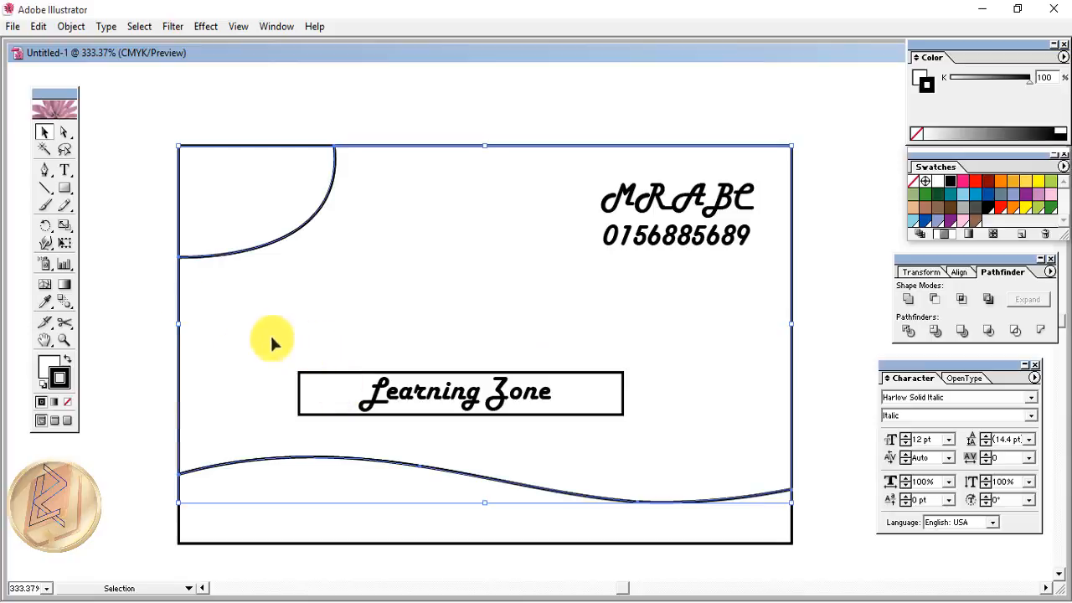
left_click(137, 330)
left_click_drag(122, 111, 231, 546)
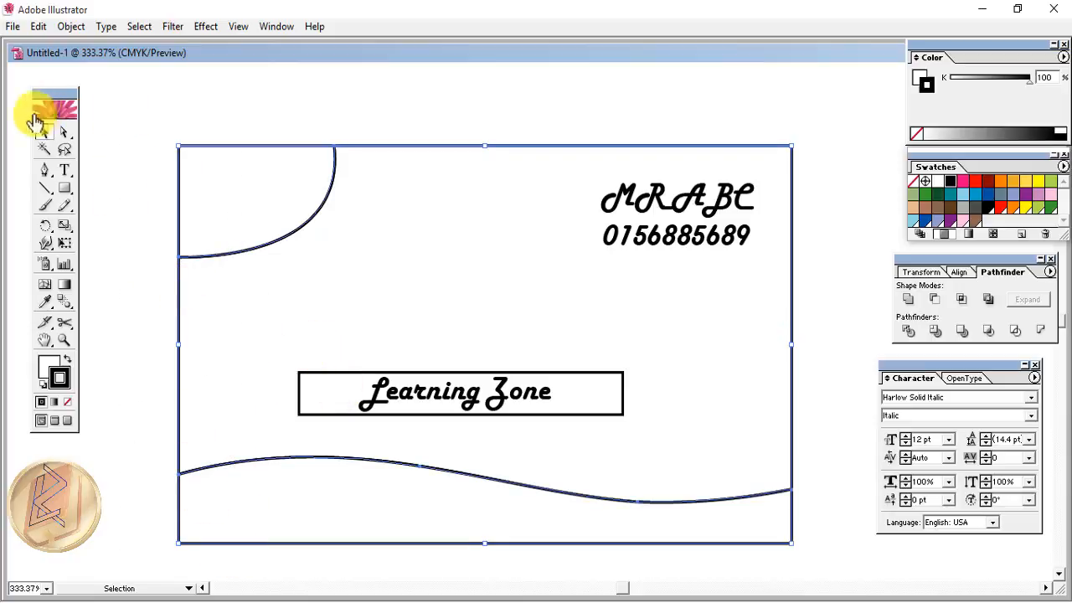
left_click(71, 26)
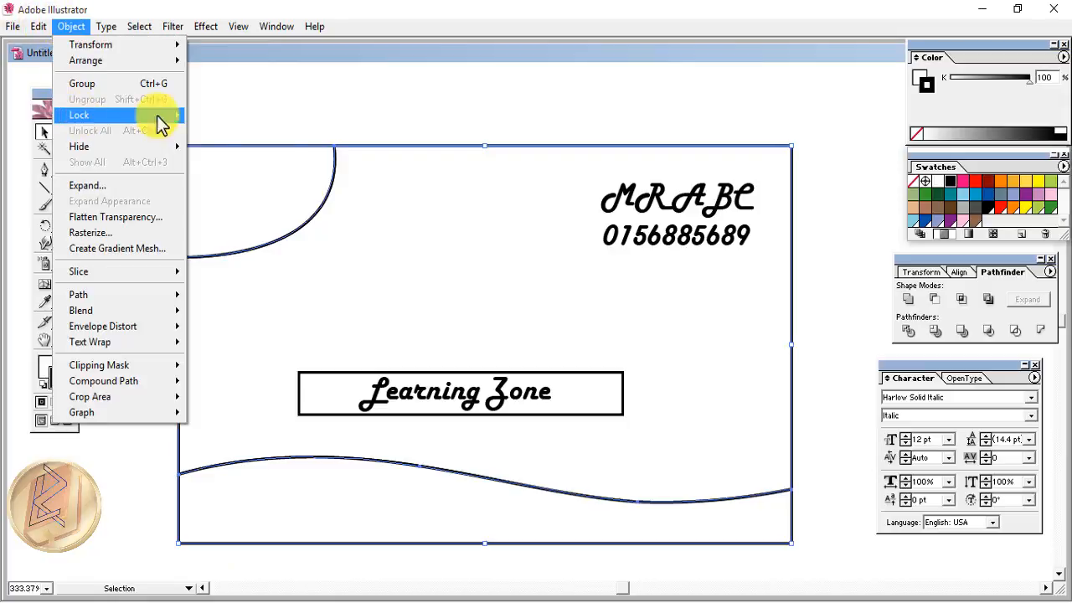
mouse_move(156, 117)
left_click(224, 112)
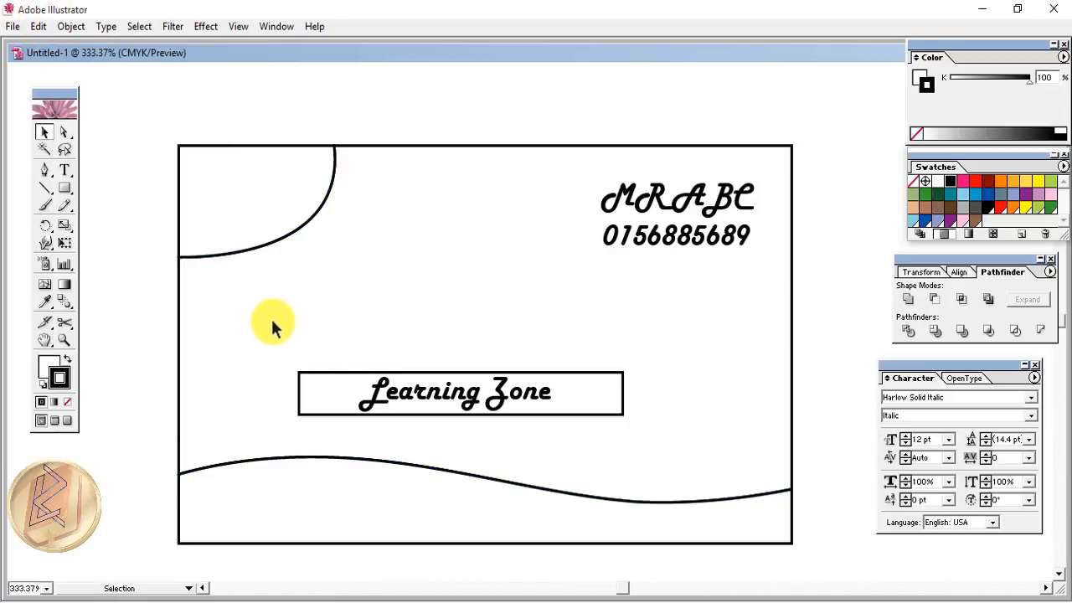
left_click_drag(279, 339, 646, 439)
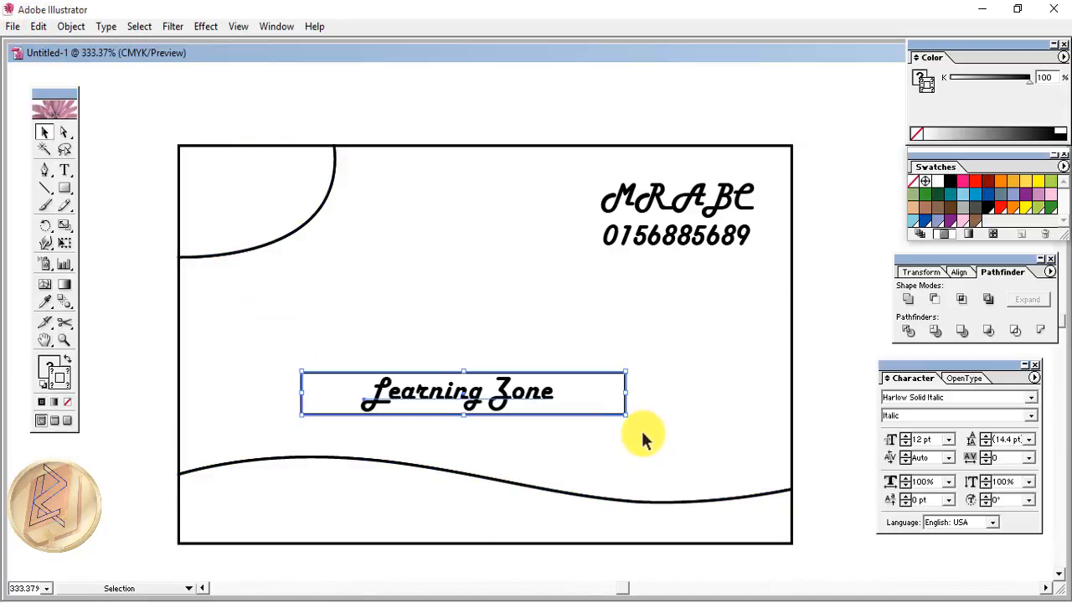
- Nudge the Learning Zone banner slightly up and to the right
key("Right")
key("Right")
key("Right")
key("Right")
key("Right")
key("Up")
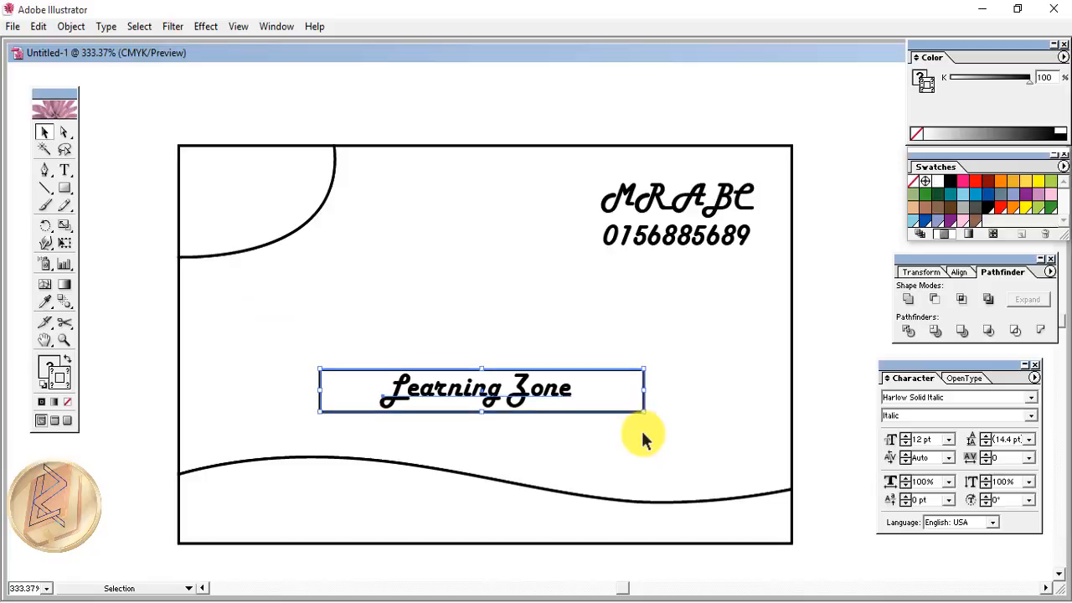
key("Up")
key("Up")
key("Right")
key("Up")
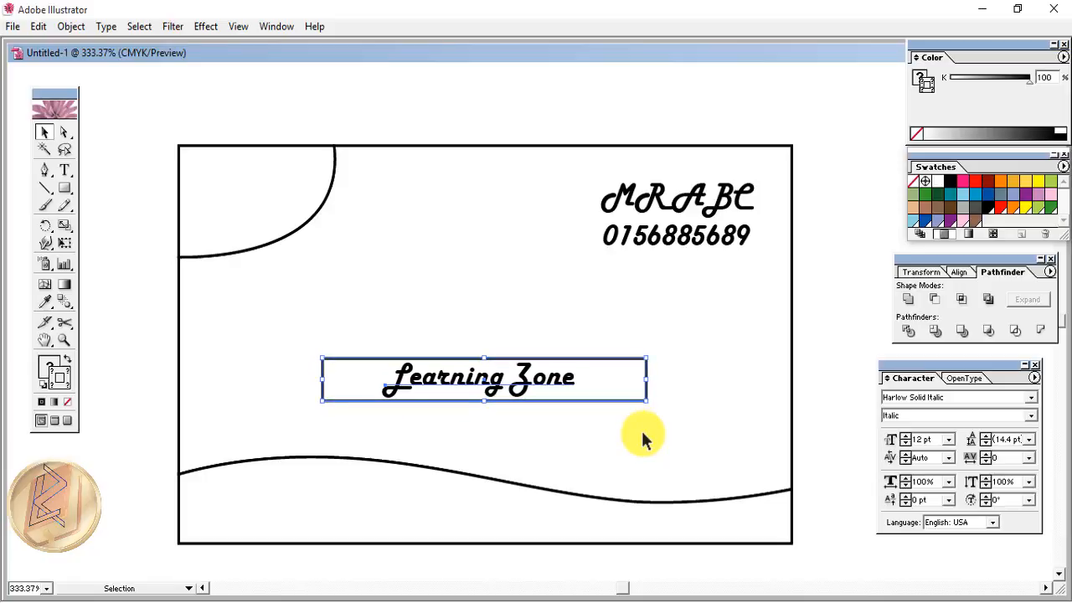
key("Right")
key("Right")
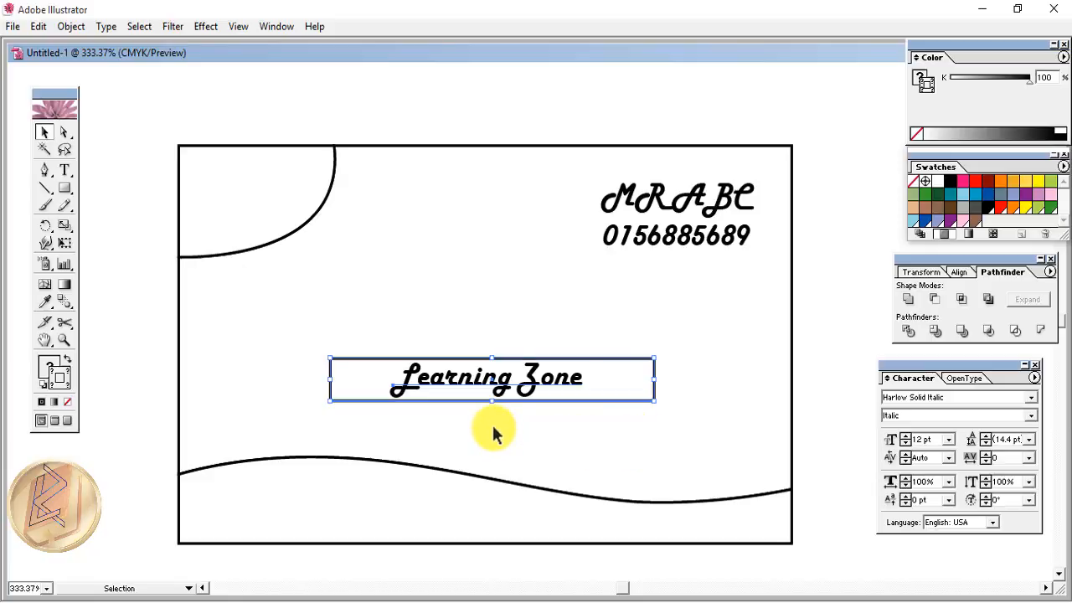
left_click(102, 435)
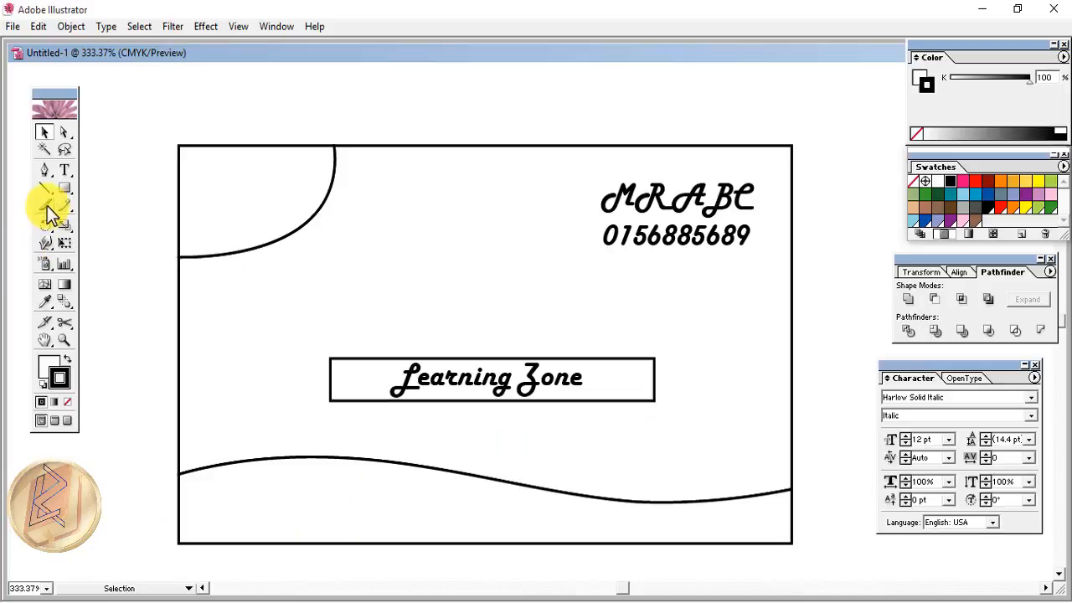
- Type the tagline 'Best graphic design Tutorial' and drag it into the bottom strip
left_click(64, 170)
left_click(322, 507)
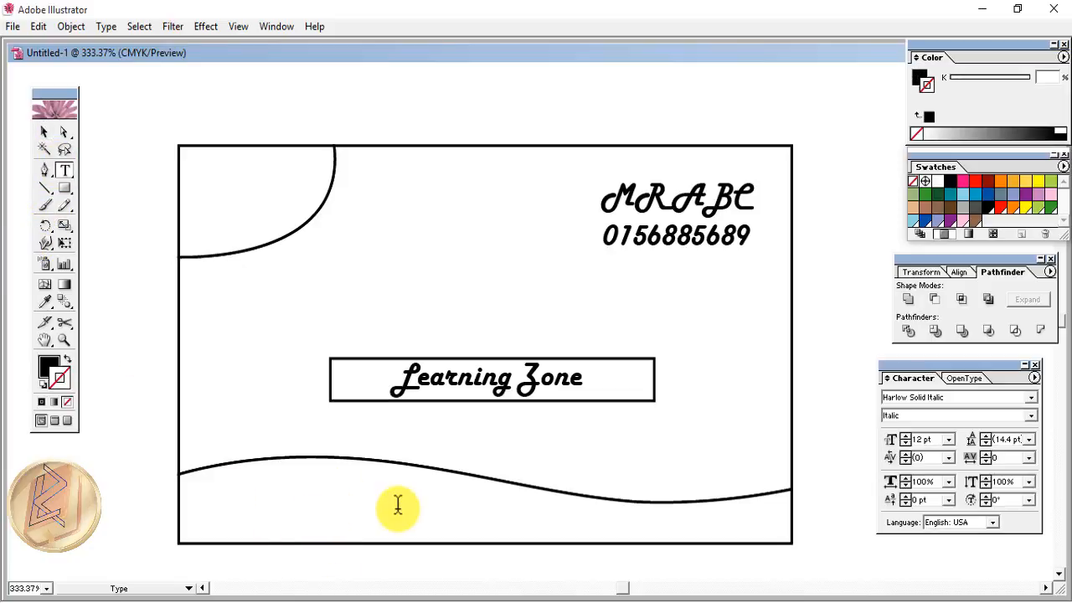
type("Best ")
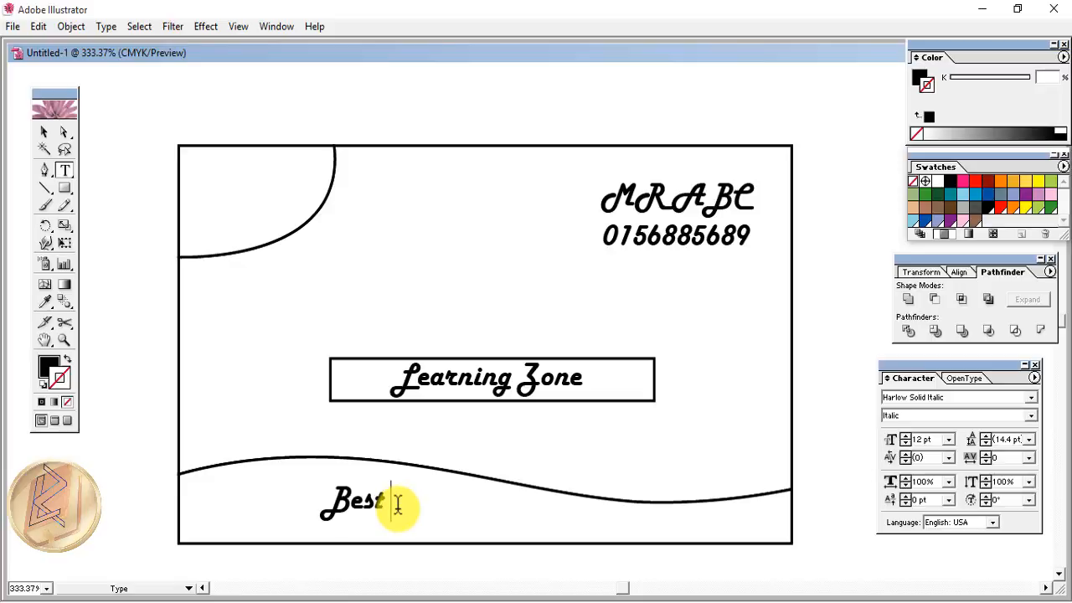
type("gra")
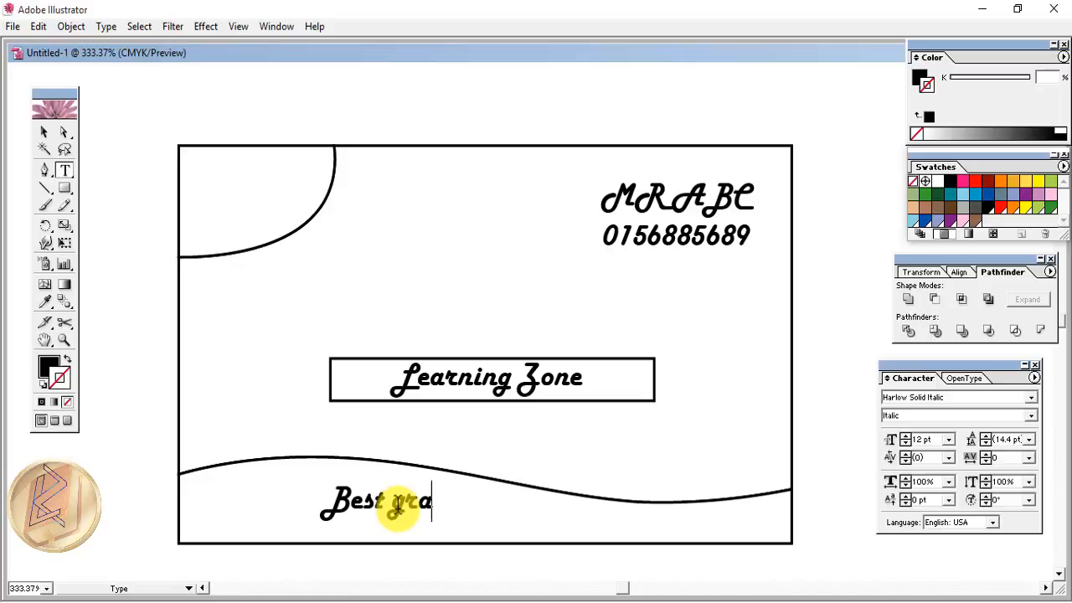
type("phi")
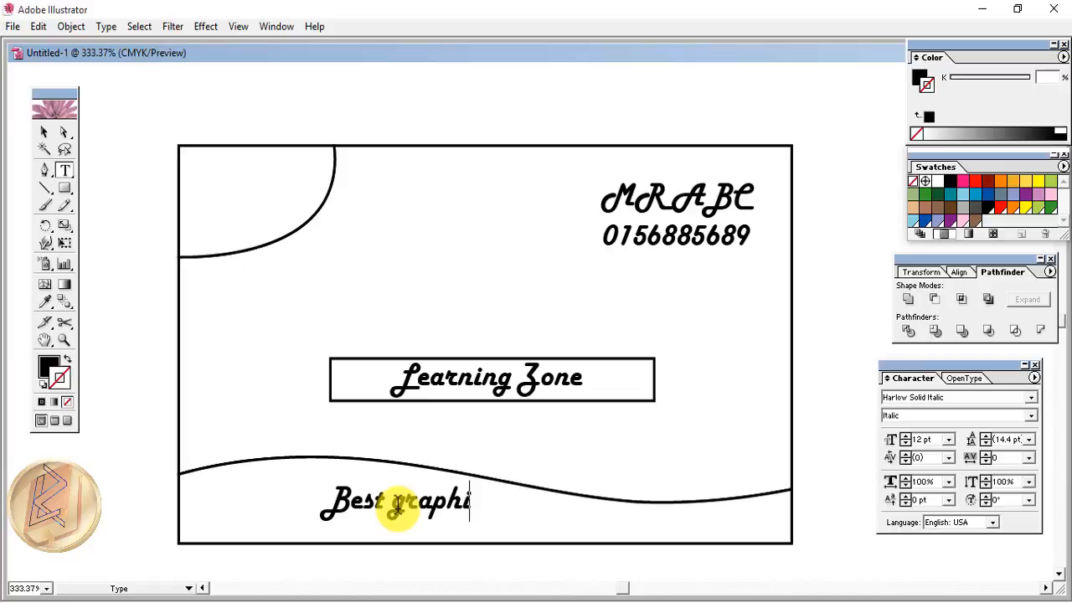
type("c desi")
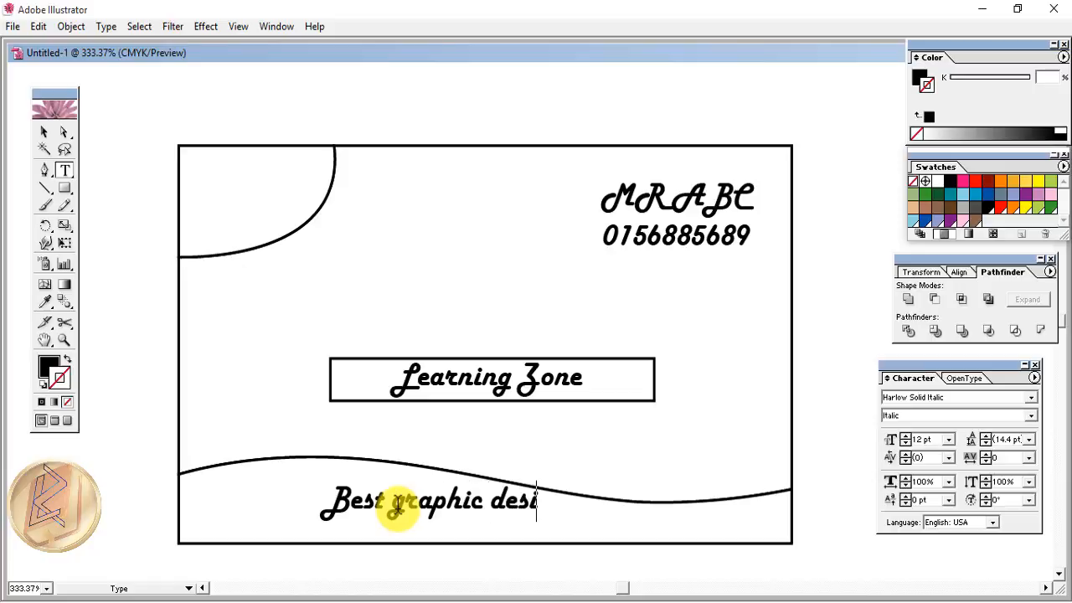
type("gn Tu")
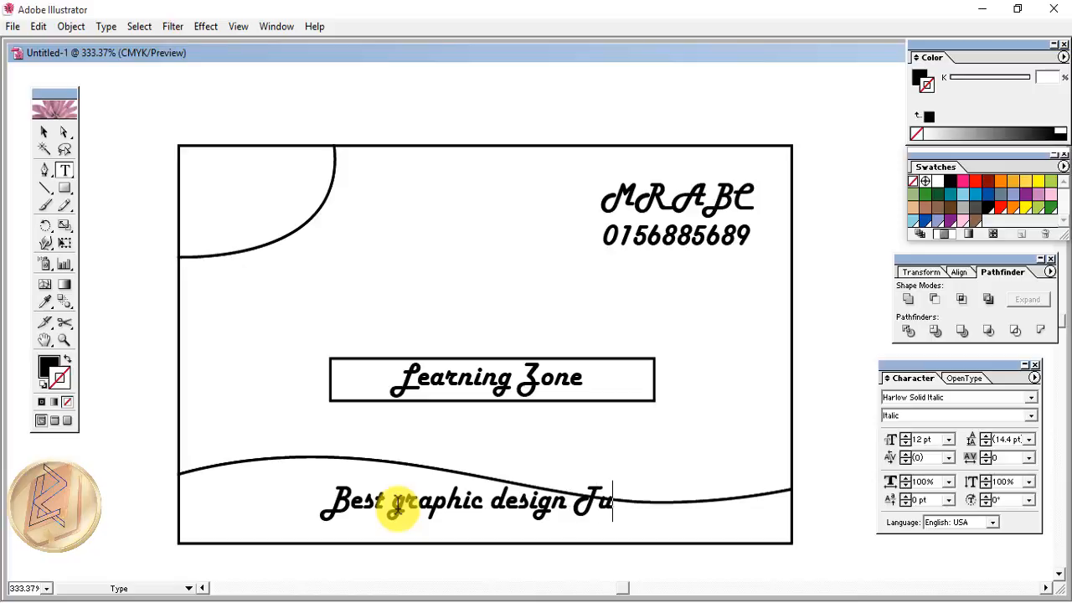
type("torial")
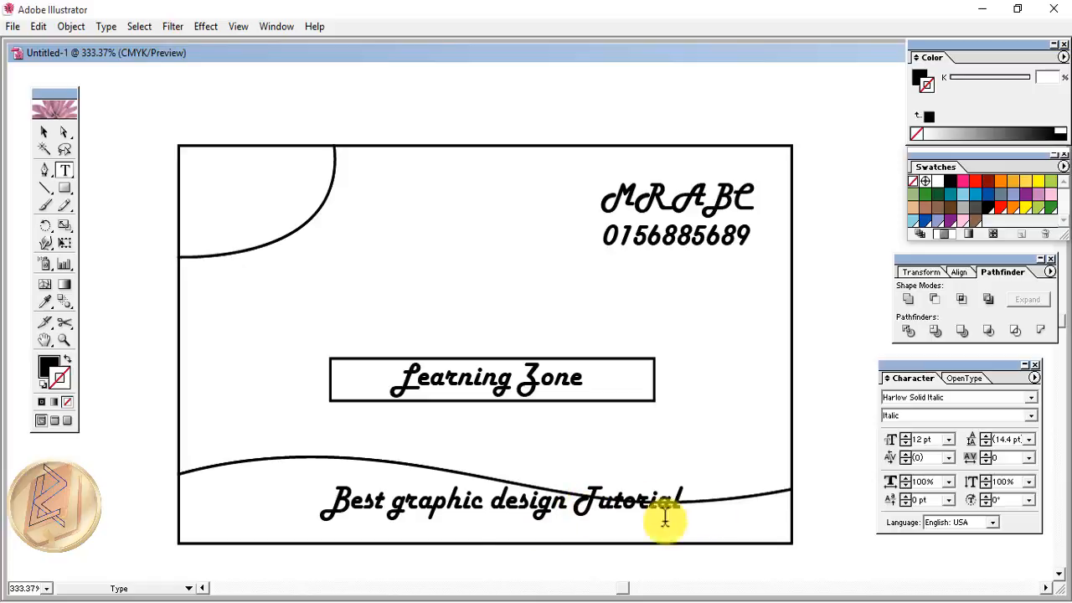
left_click(44, 133)
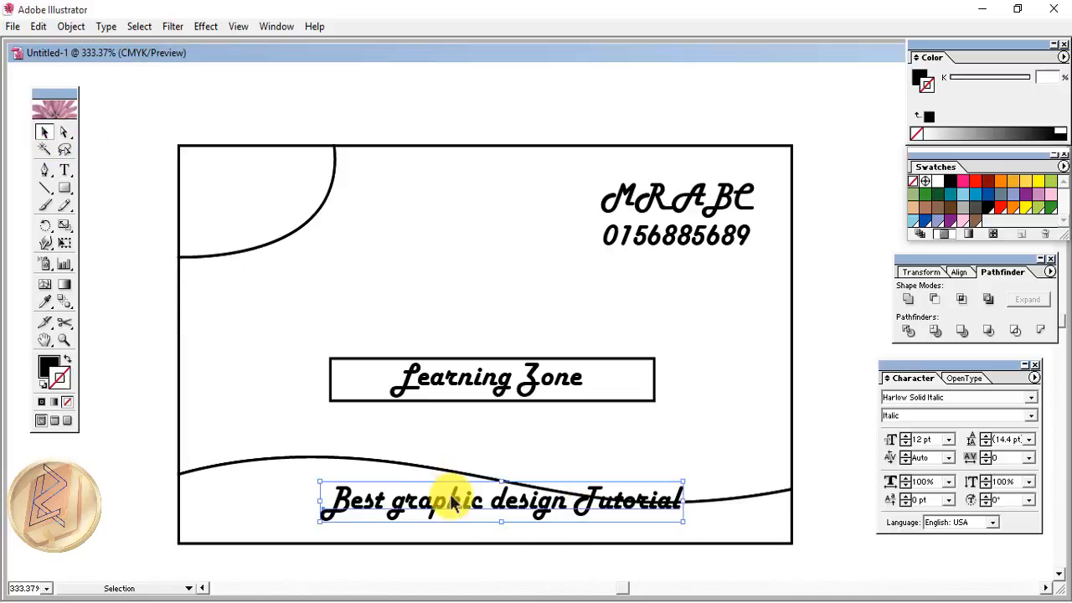
mouse_move(458, 509)
left_mouse_down()
mouse_move(440, 513)
mouse_move(439, 526)
mouse_move(439, 515)
left_mouse_up()
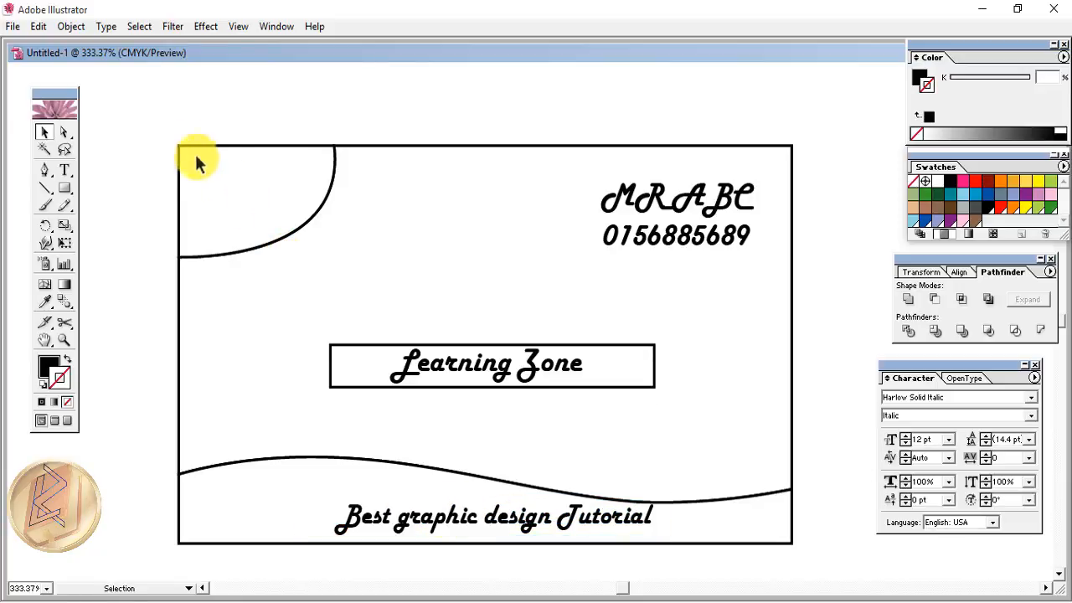
- Unlock all artwork and select the bottom wave shape
left_click(72, 28)
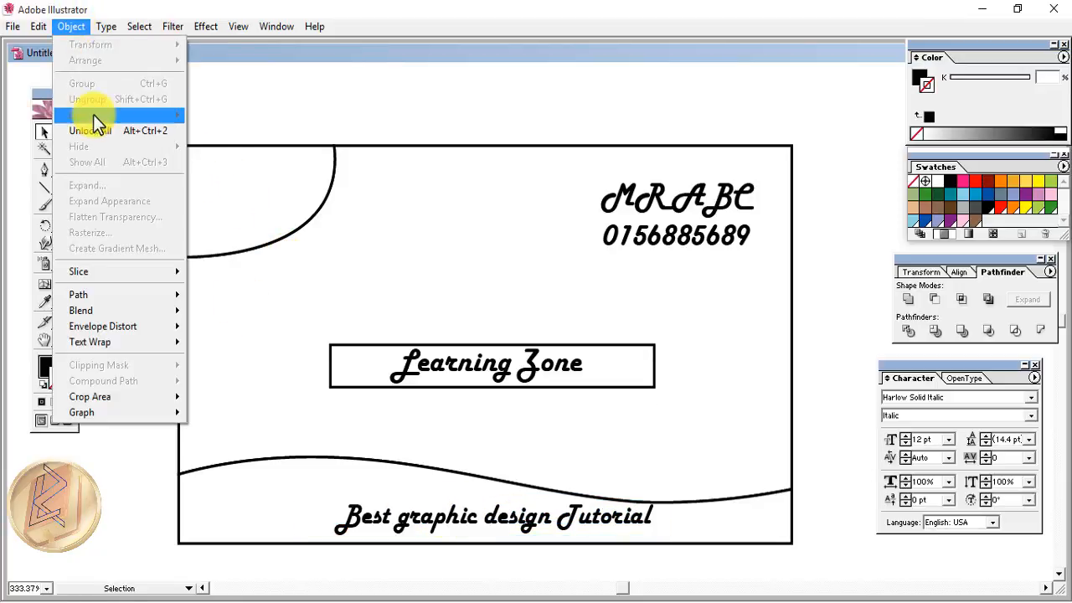
left_click(93, 114)
left_click(133, 341)
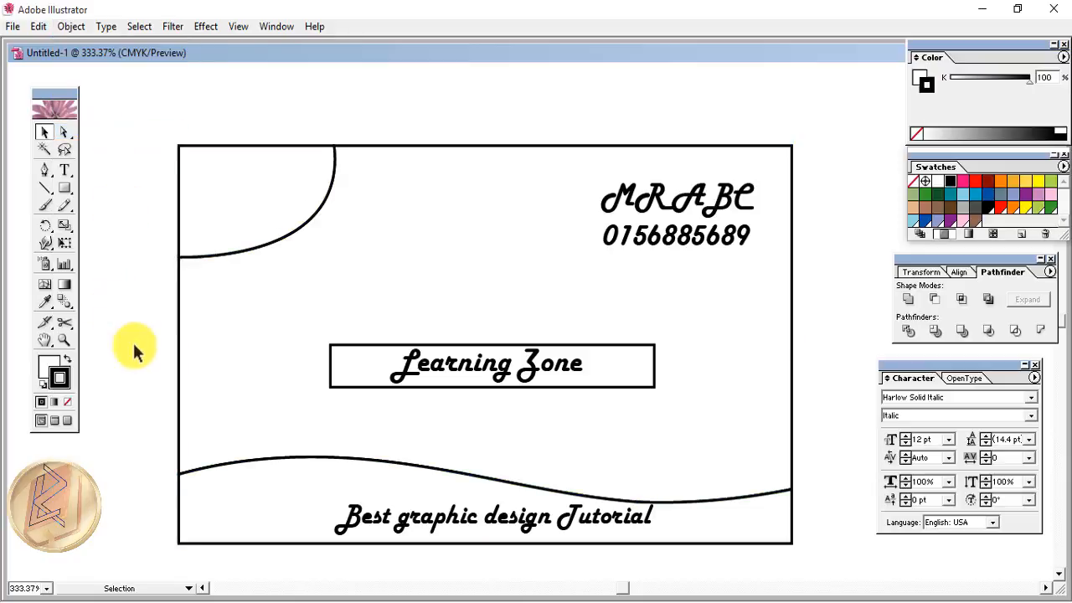
left_click(266, 508)
left_click(227, 232)
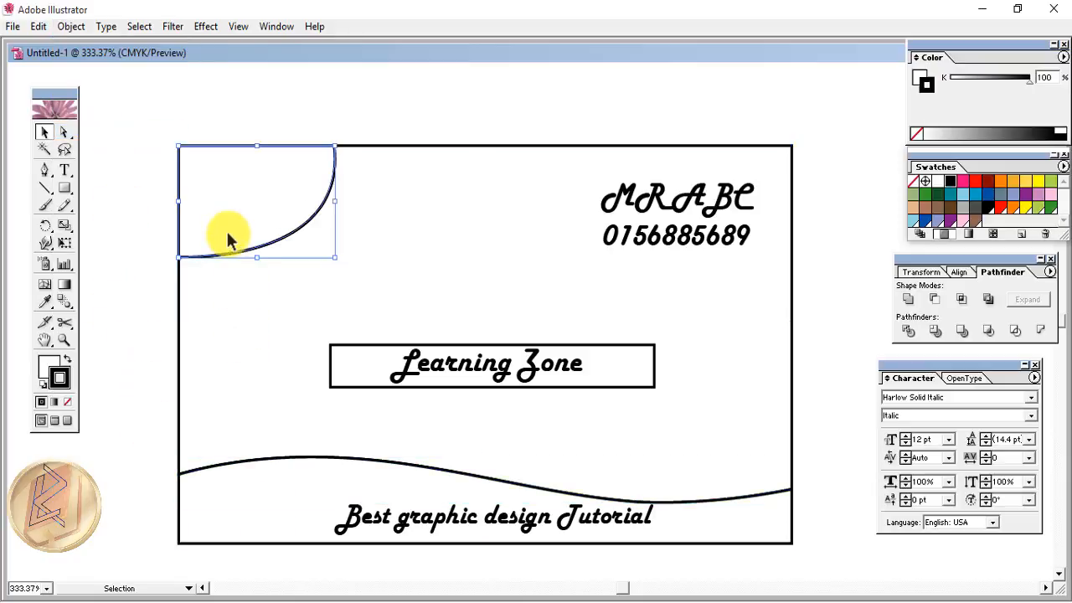
left_click(265, 350)
left_click(239, 542)
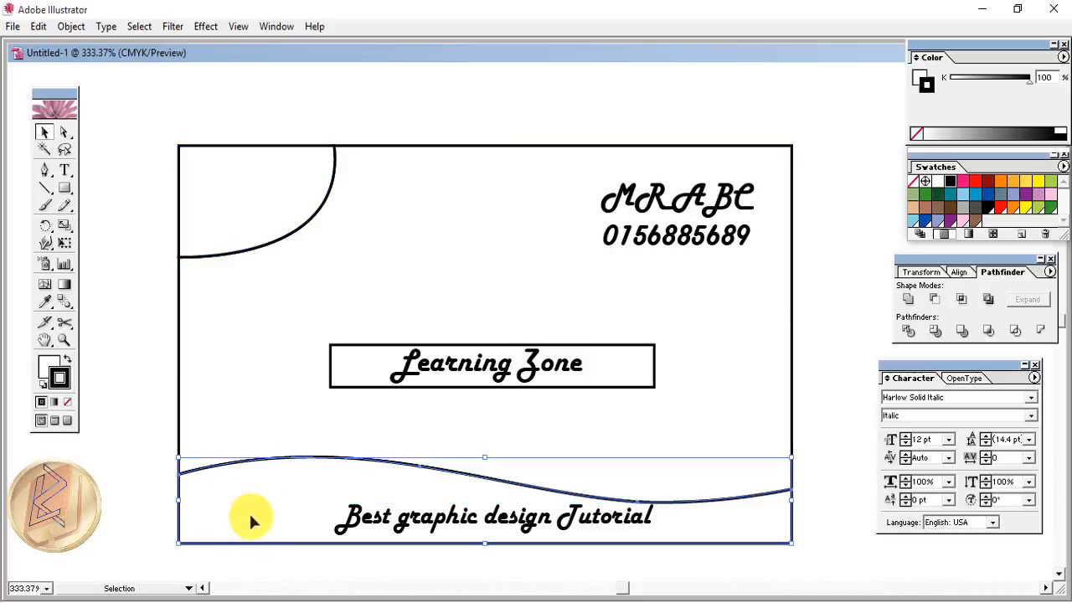
- Fill the bottom wave with solid green and no outline
left_click(1052, 208)
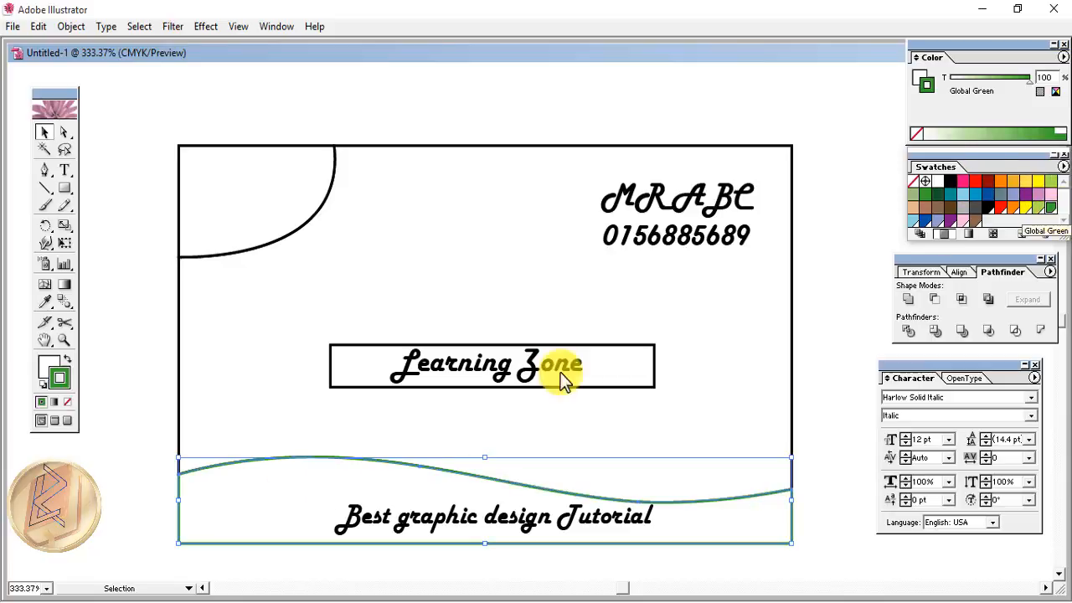
left_click(67, 362)
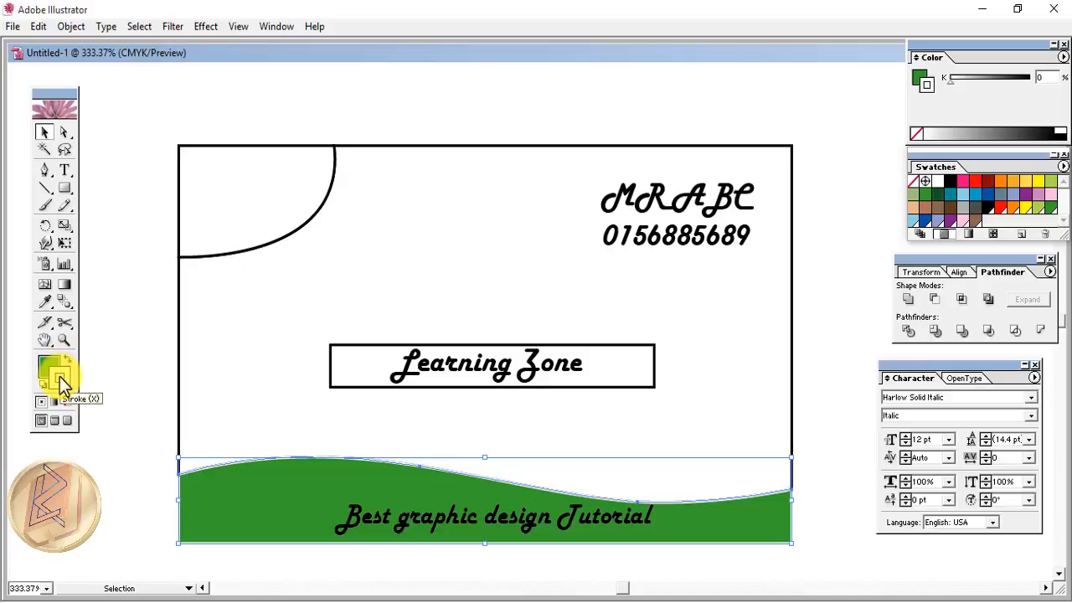
left_click(117, 505)
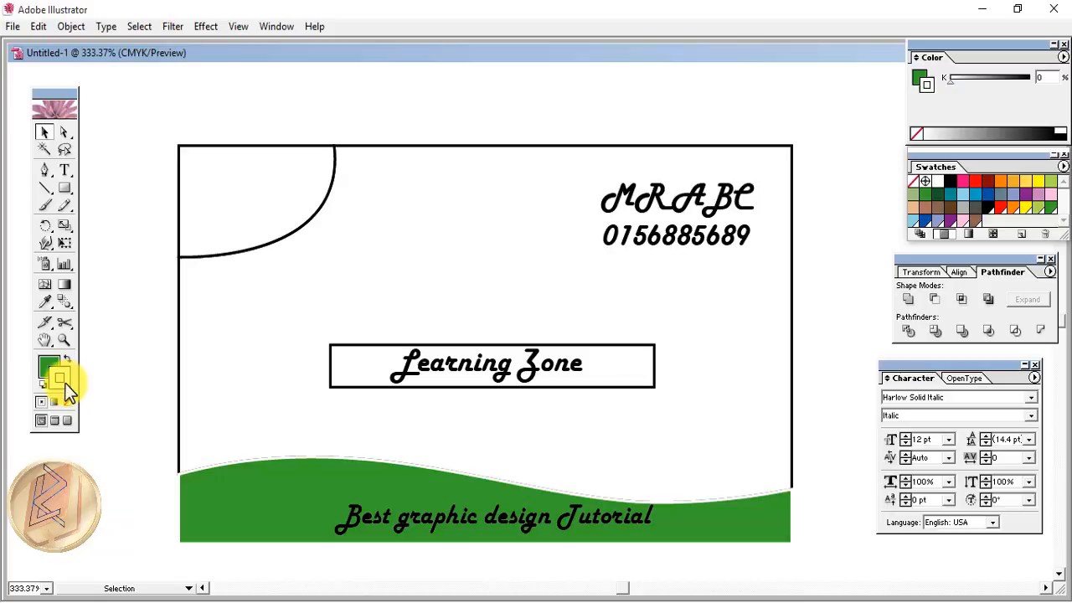
left_click(285, 397)
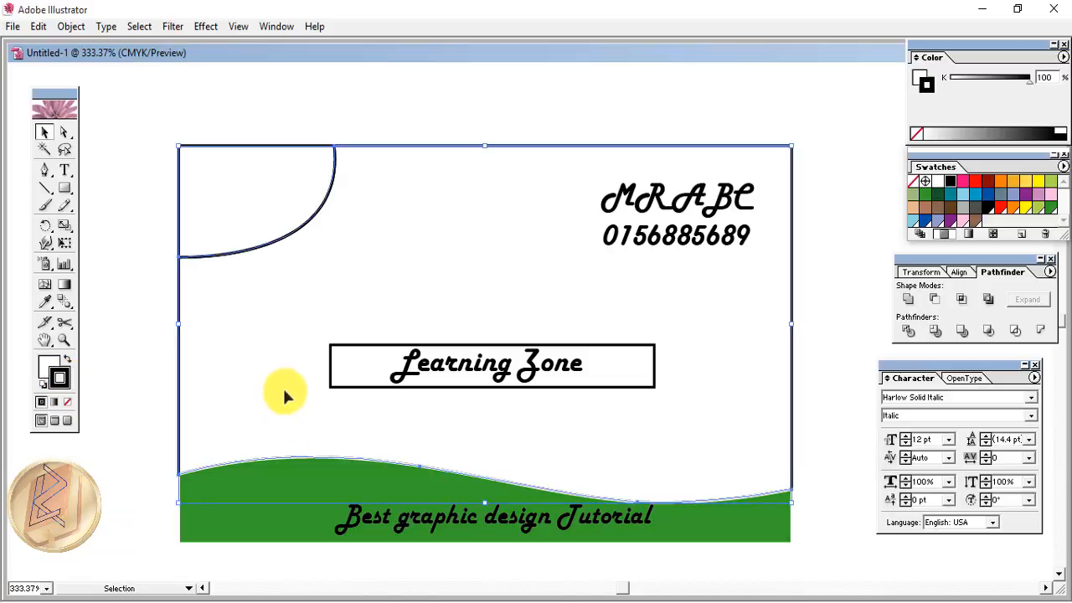
- Fill the card rectangle with the white-to-blue gradient swatch
left_click(47, 365)
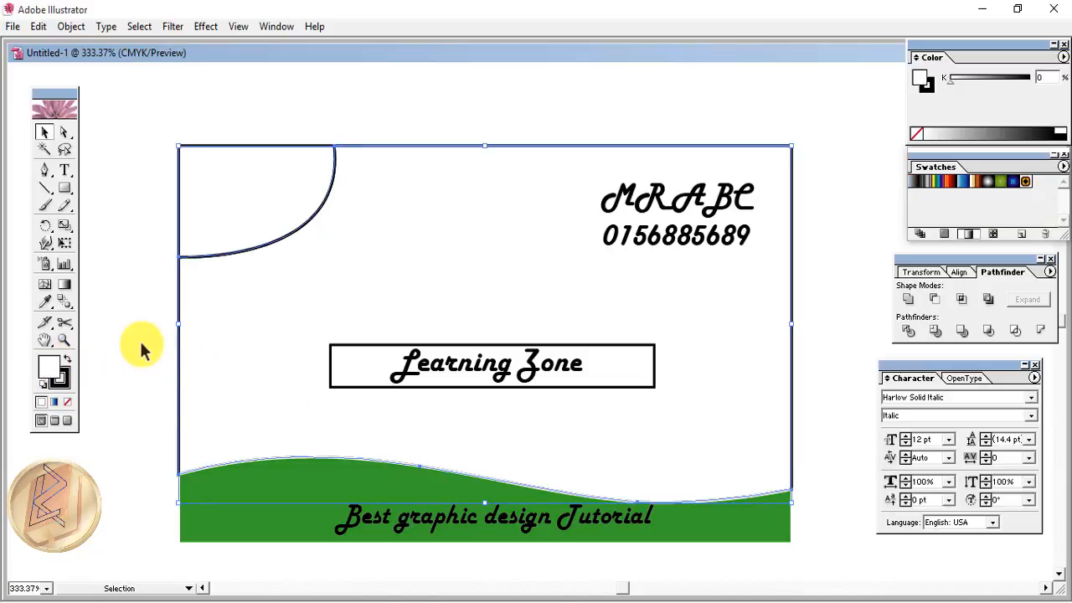
left_click(961, 180)
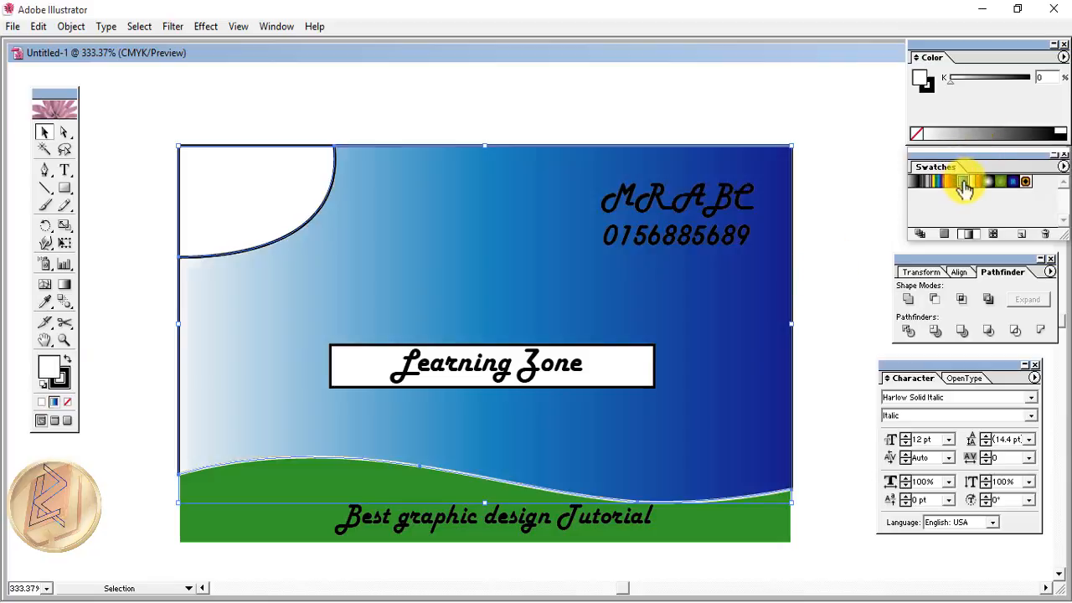
left_click(52, 402)
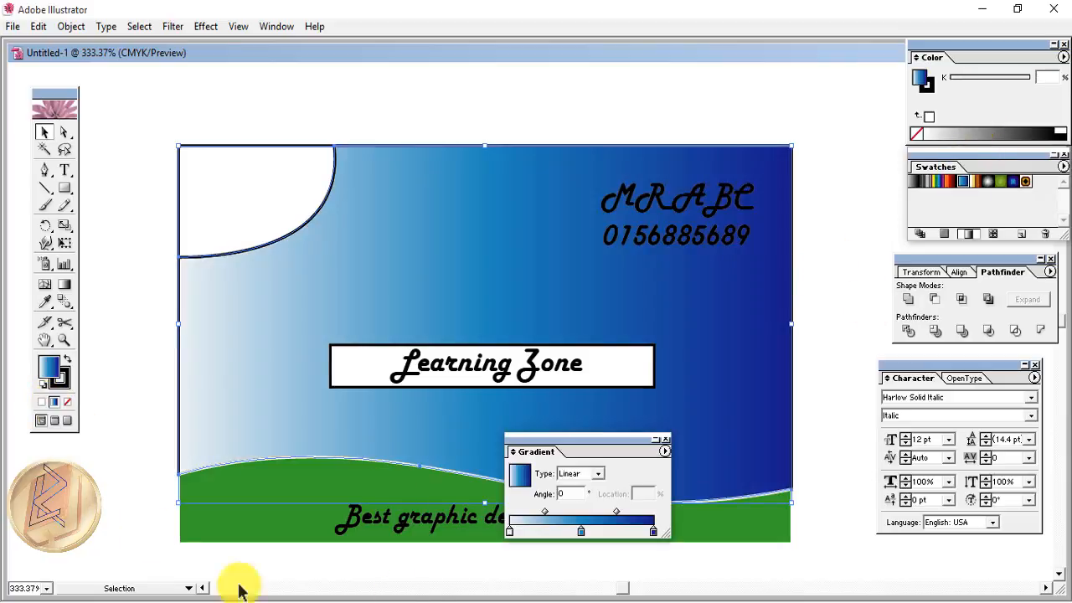
- Set the gradient type to Linear with a 90° angle
left_click(509, 531)
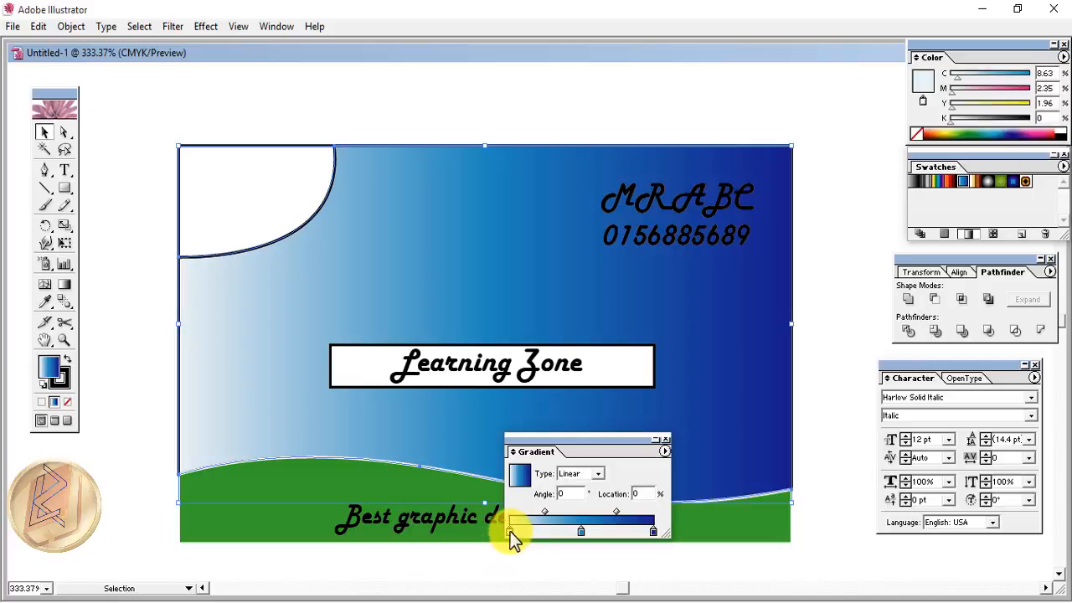
left_click(596, 475)
left_click(584, 506)
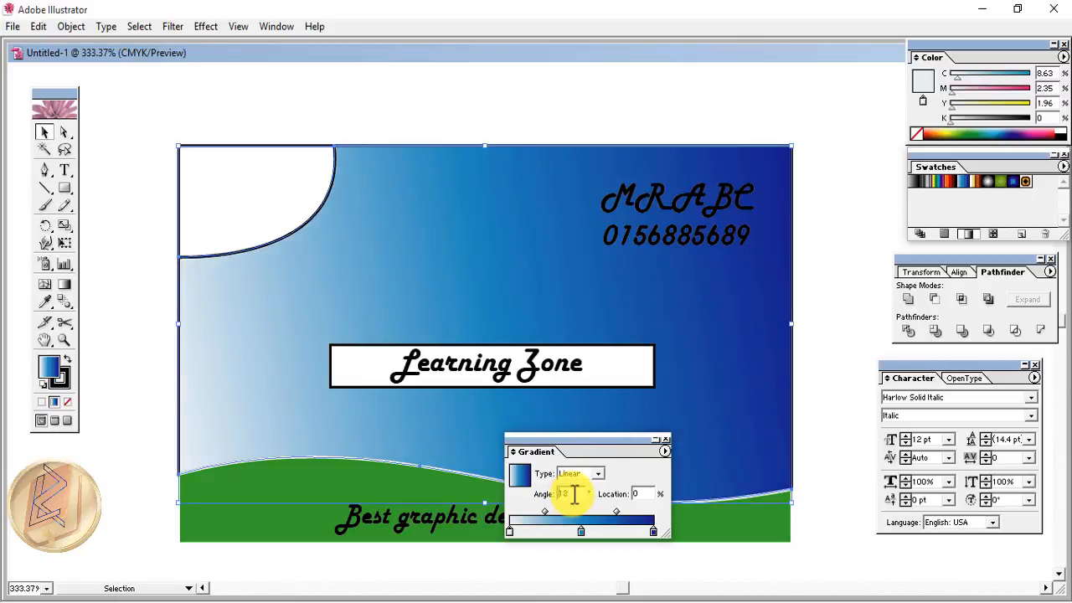
key("Up")
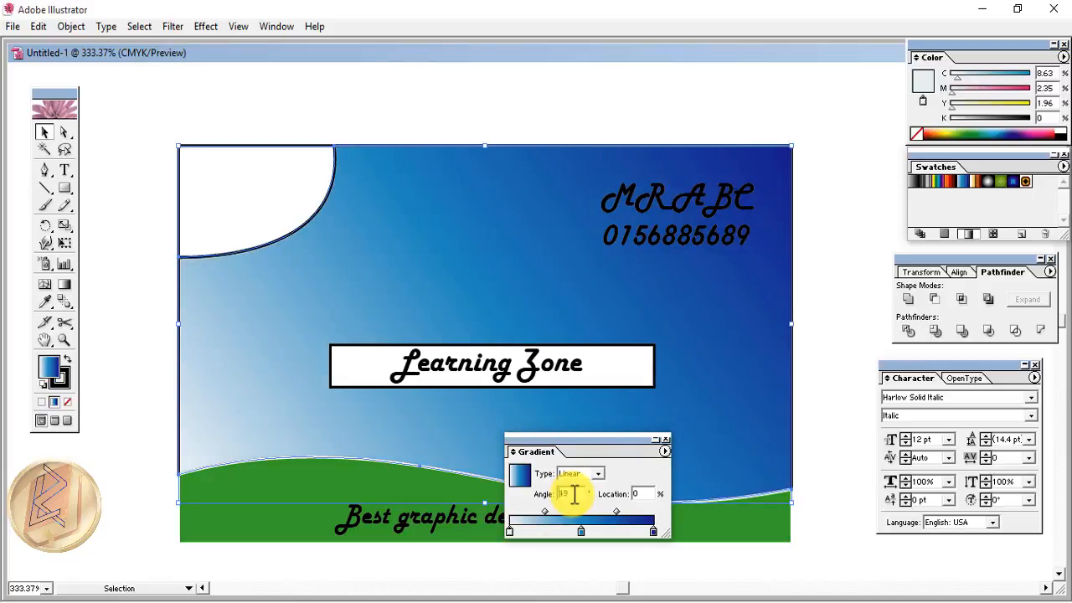
key("Up")
key("Up")
key("Up")
key("Up")
key("Up")
key("Up")
key("Up")
key("Up")
key("Up")
key("Up")
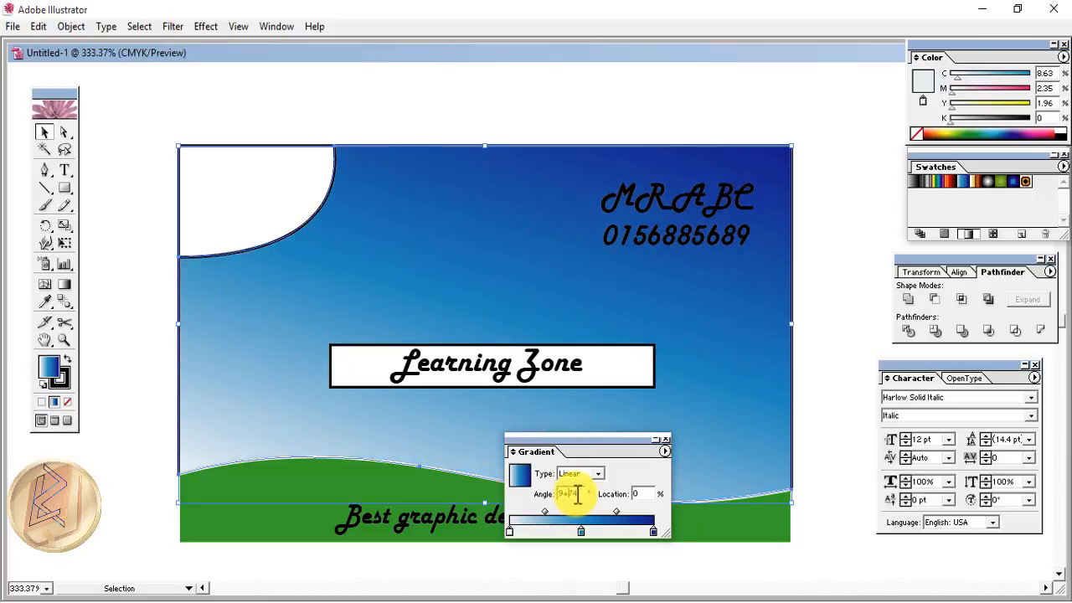
left_click_drag(578, 495, 524, 495)
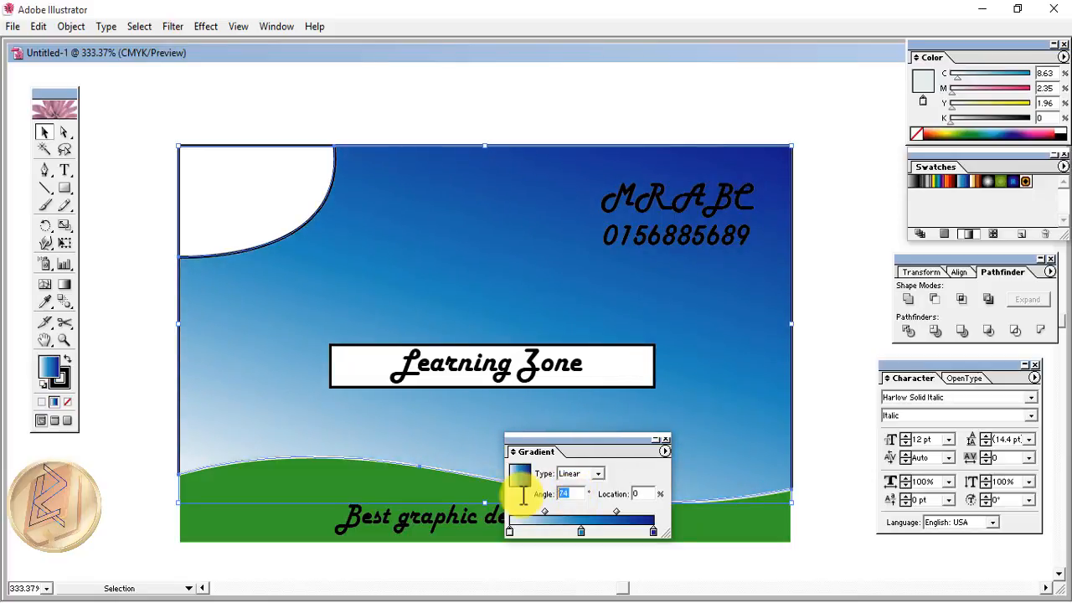
type("90")
key("Return")
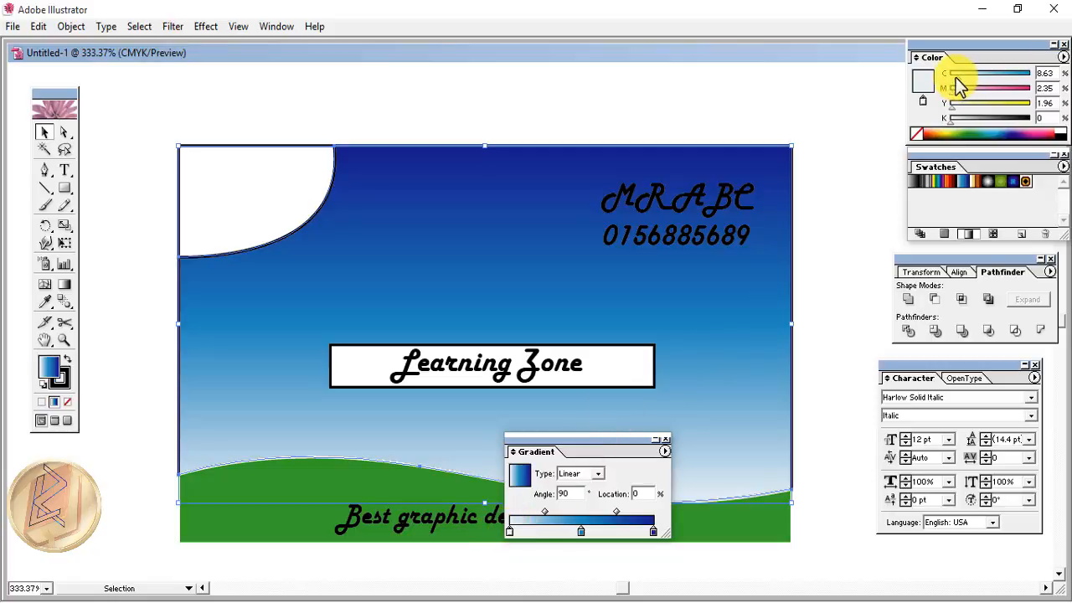
- Recolour the left gradient stop to yellow
left_click_drag(956, 79, 946, 76)
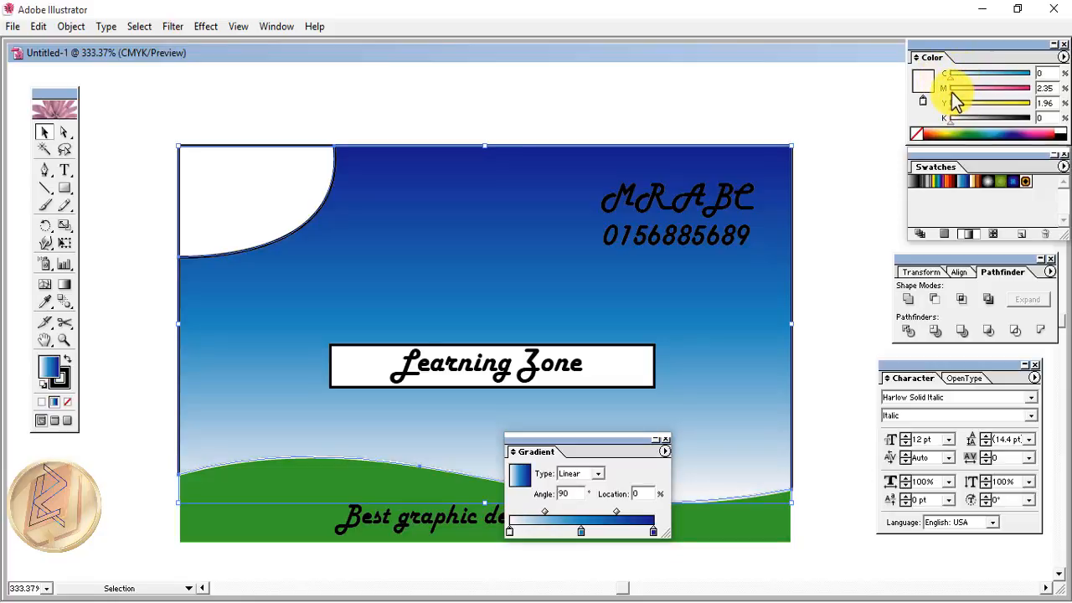
left_click_drag(951, 91, 963, 91)
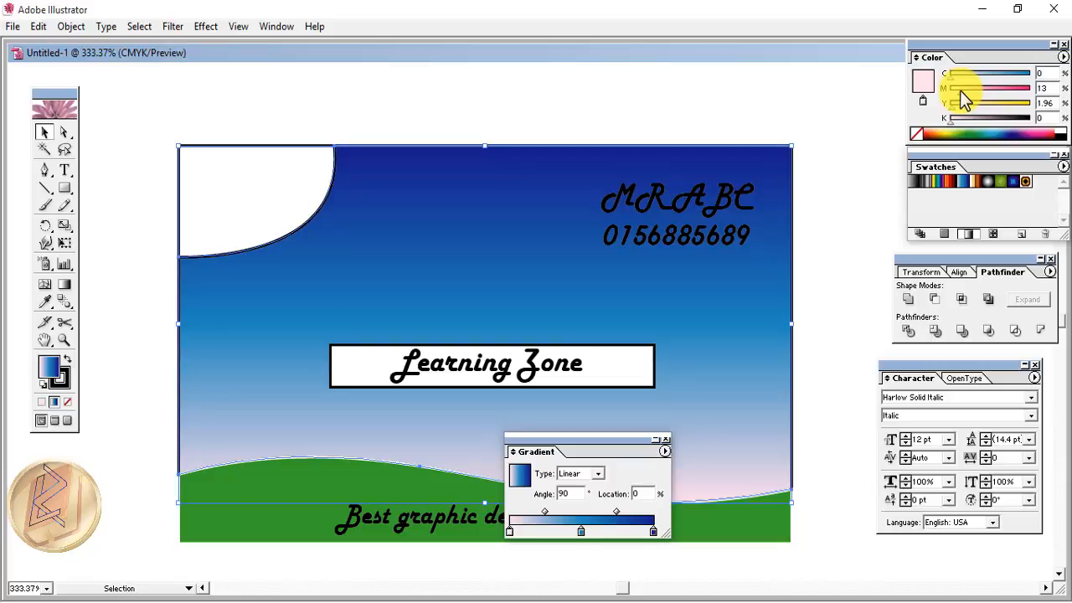
left_click_drag(962, 107, 999, 102)
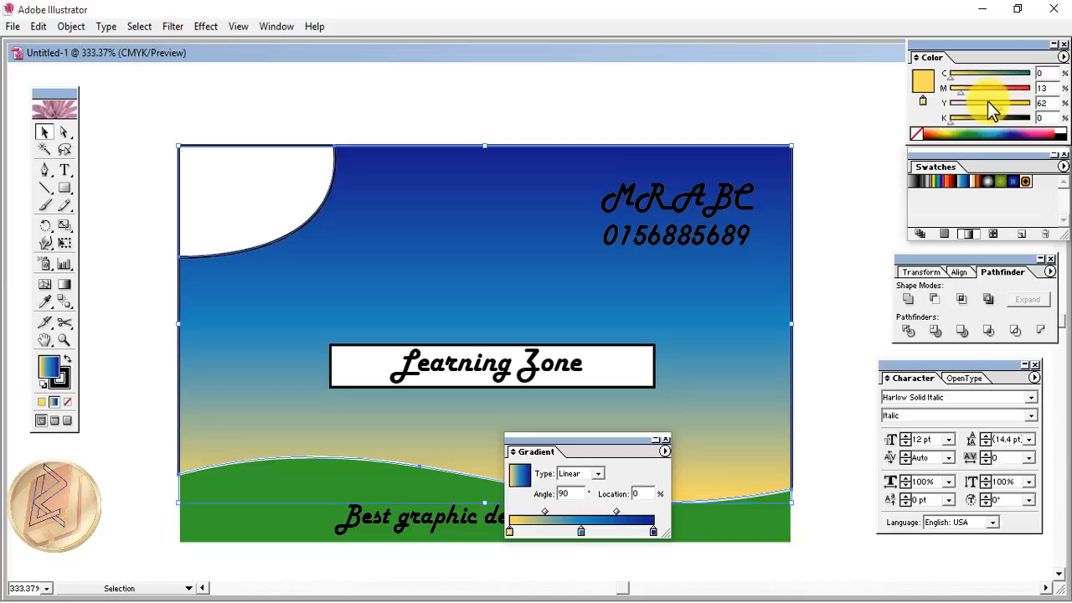
- Make the top gradient stop green (C71 Y100) and move the middle stop to 38.59%
left_click(580, 533)
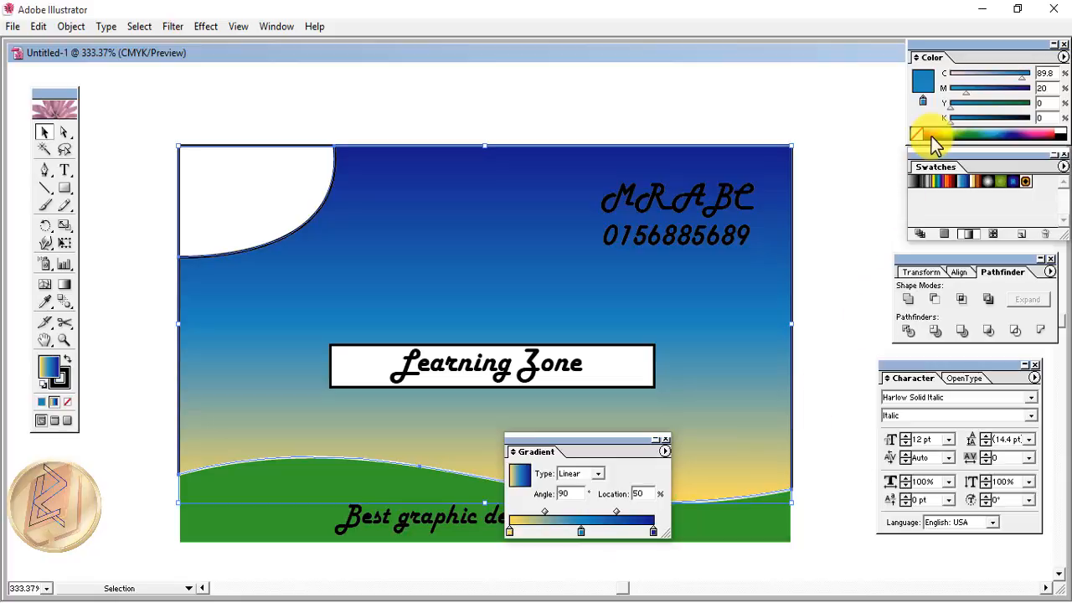
left_click_drag(1008, 80, 916, 102)
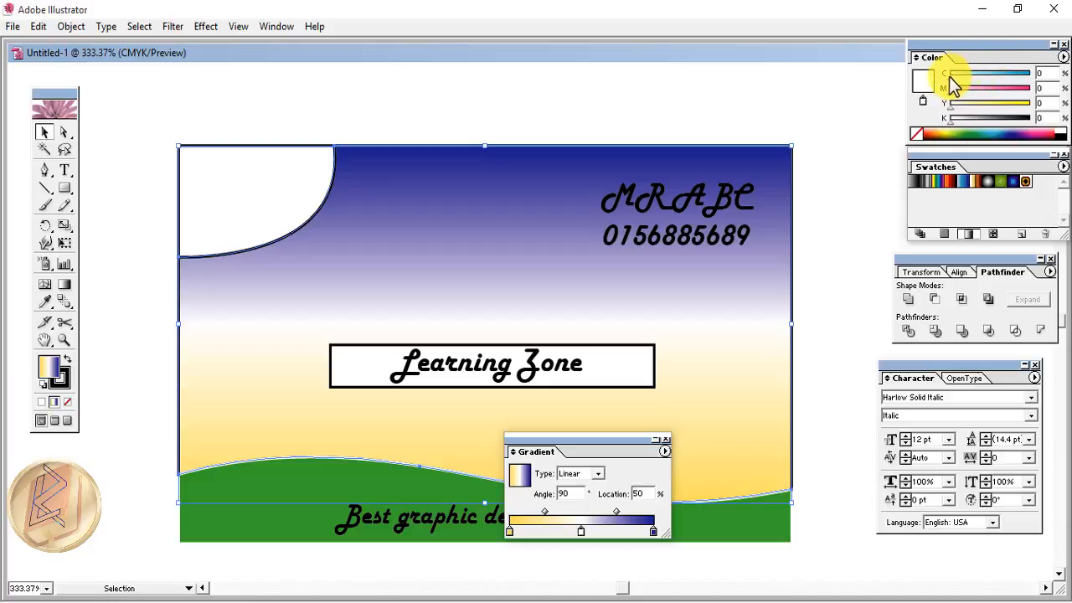
left_click_drag(952, 79, 965, 98)
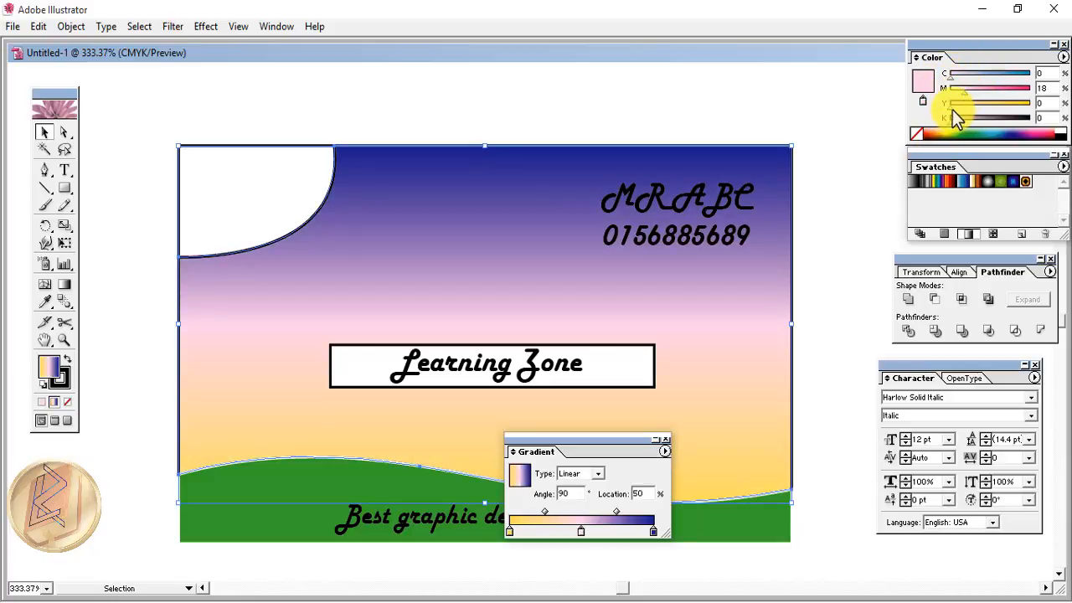
left_click_drag(952, 110, 991, 110)
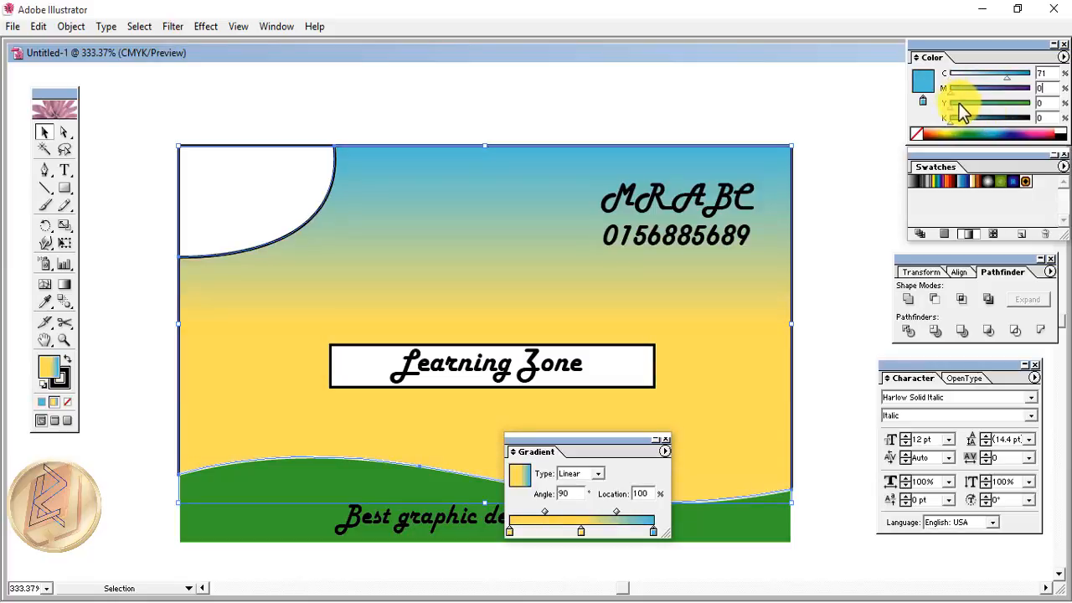
left_click_drag(1047, 102, 1017, 106)
type("100")
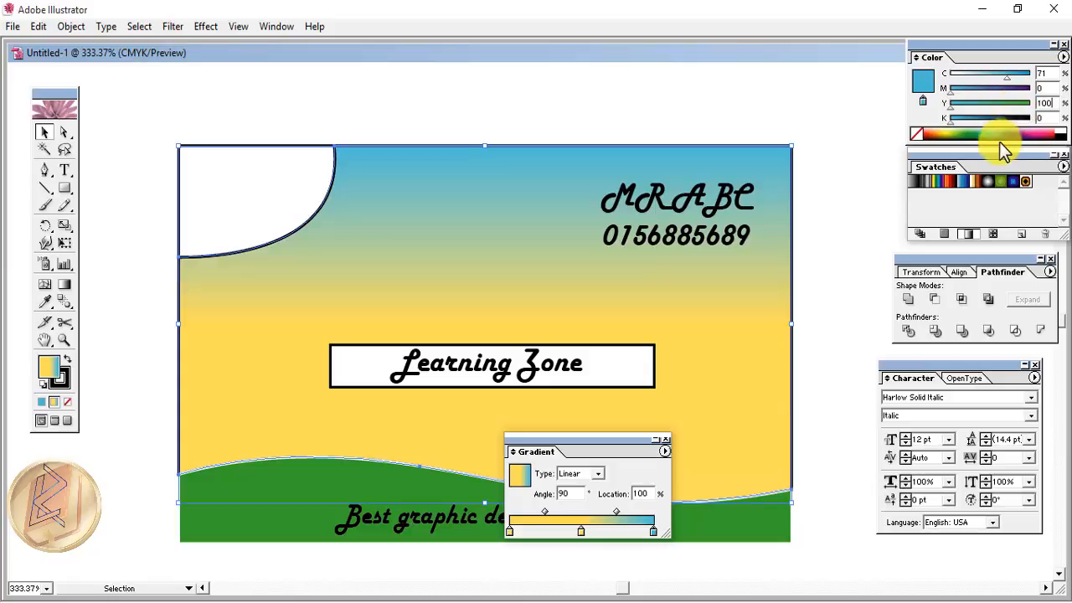
key("Return")
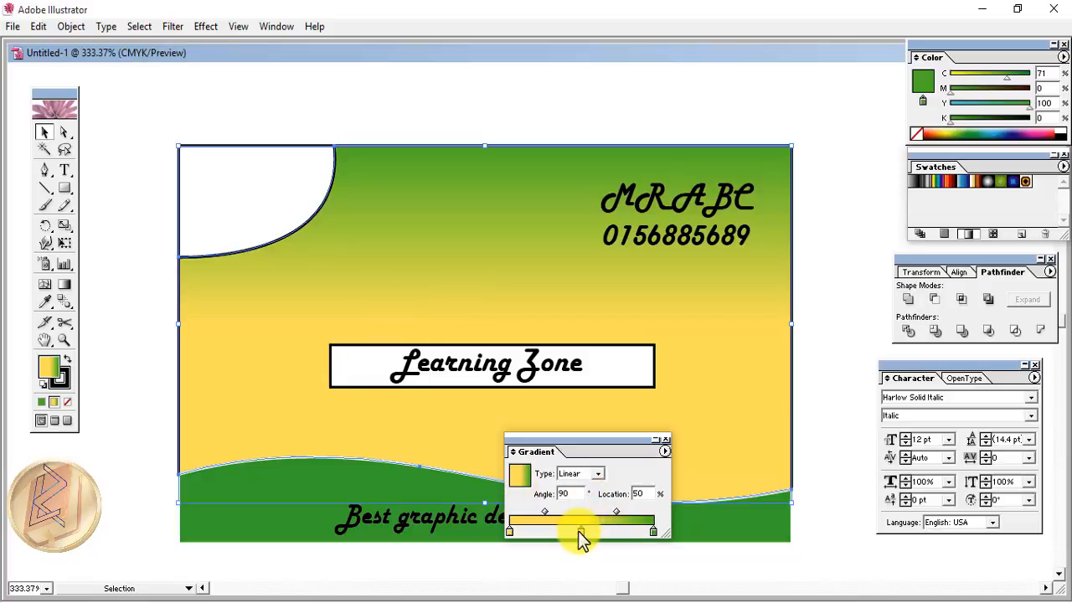
left_click_drag(578, 531, 560, 533)
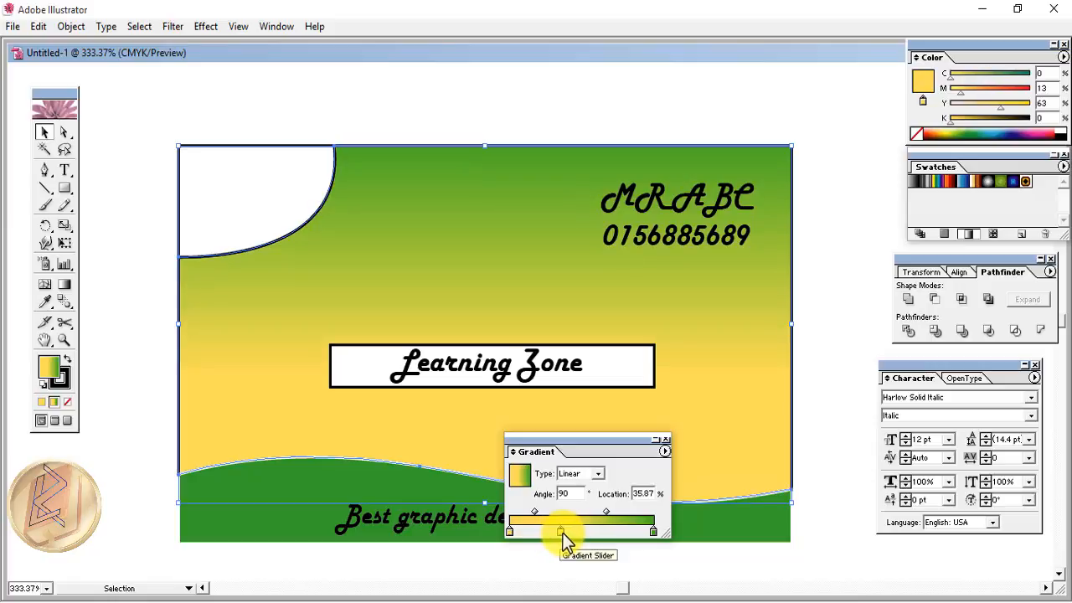
- Fill the top-left curved shape with the gradient and give it a white outline
left_click(251, 208)
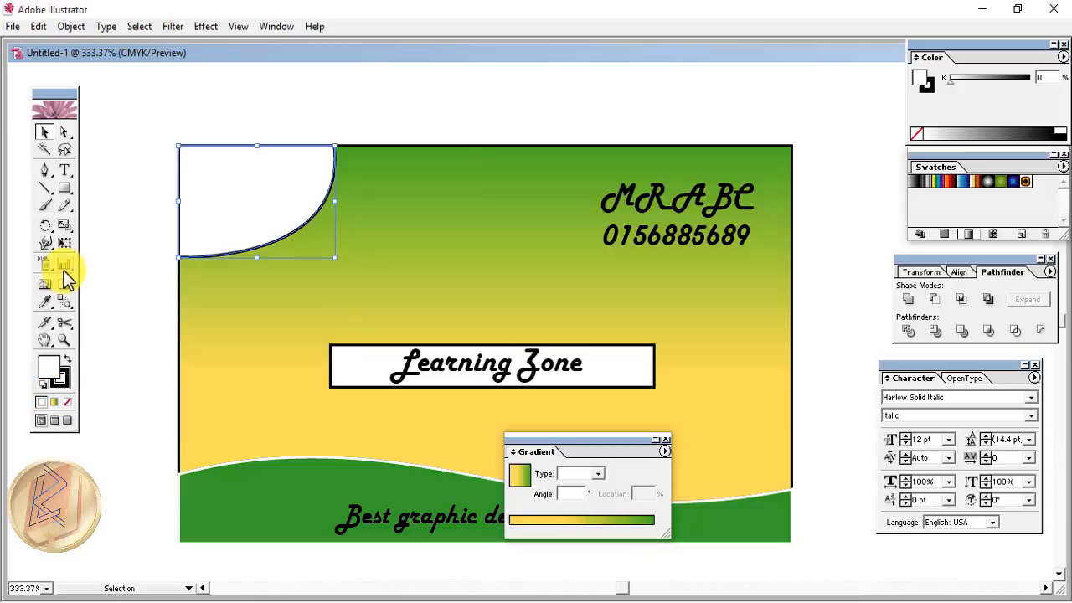
left_click(54, 403)
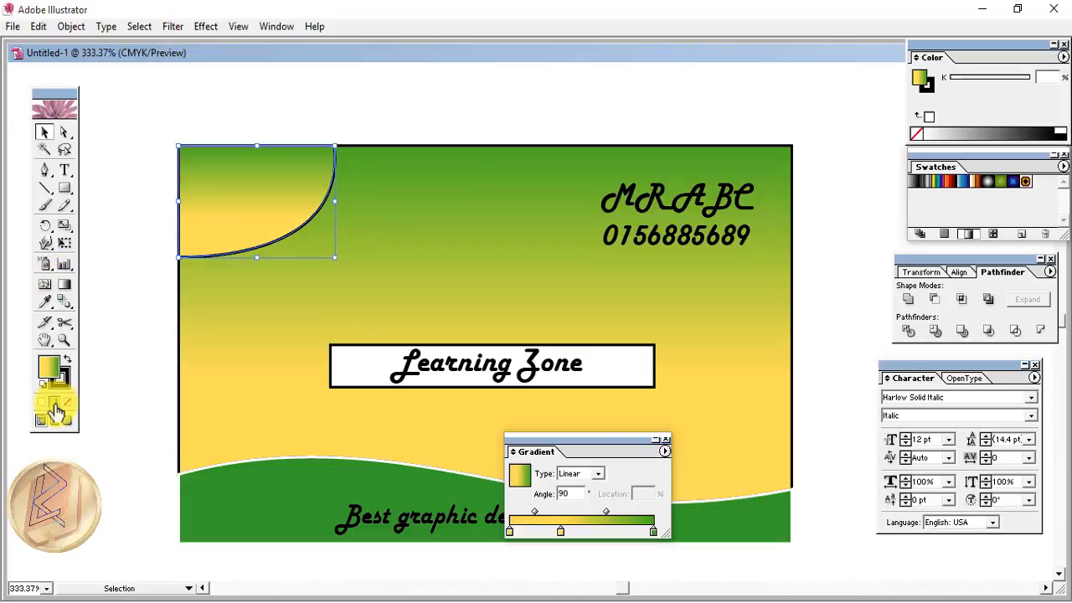
left_click(241, 315)
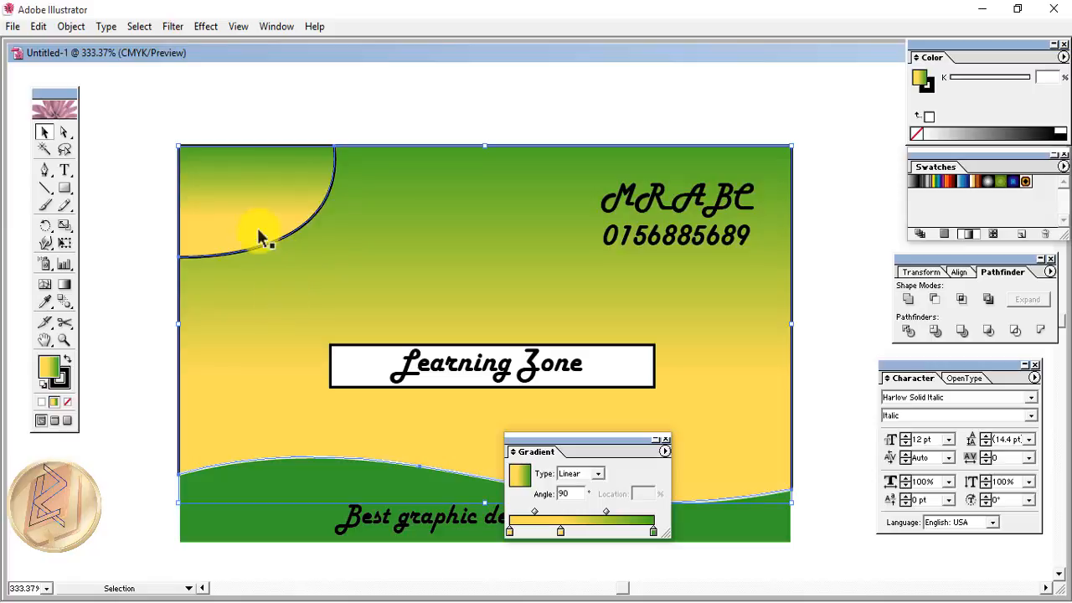
left_click(270, 245)
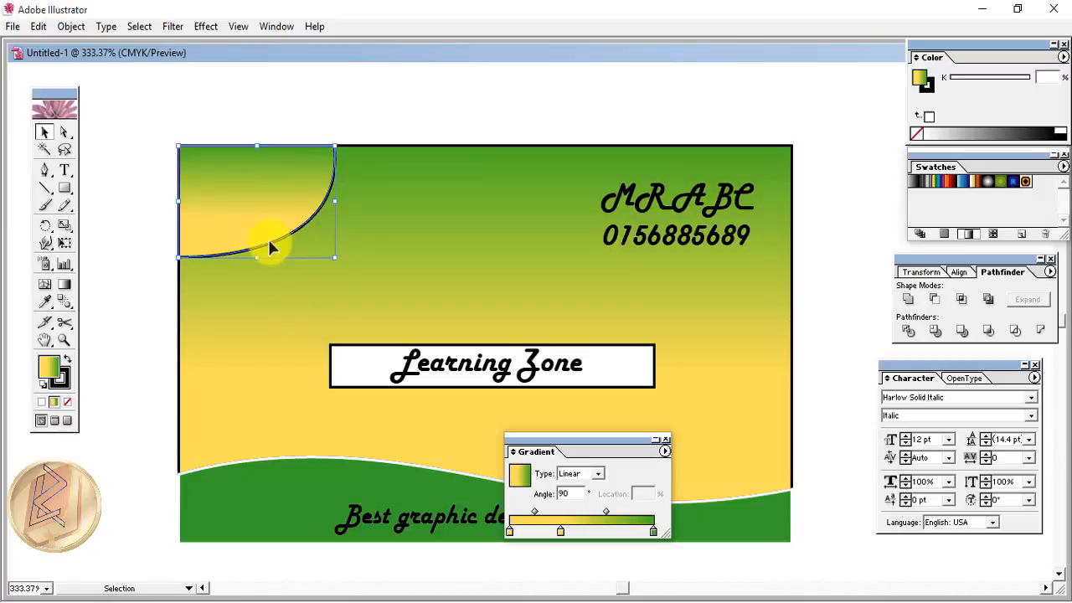
left_click(65, 380)
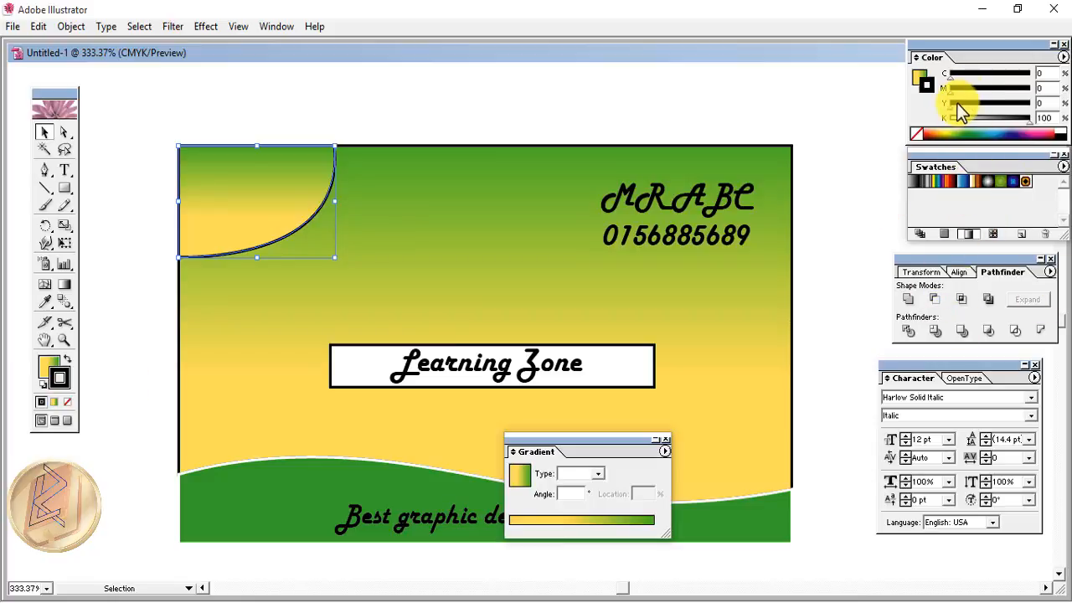
left_click_drag(1030, 122, 951, 122)
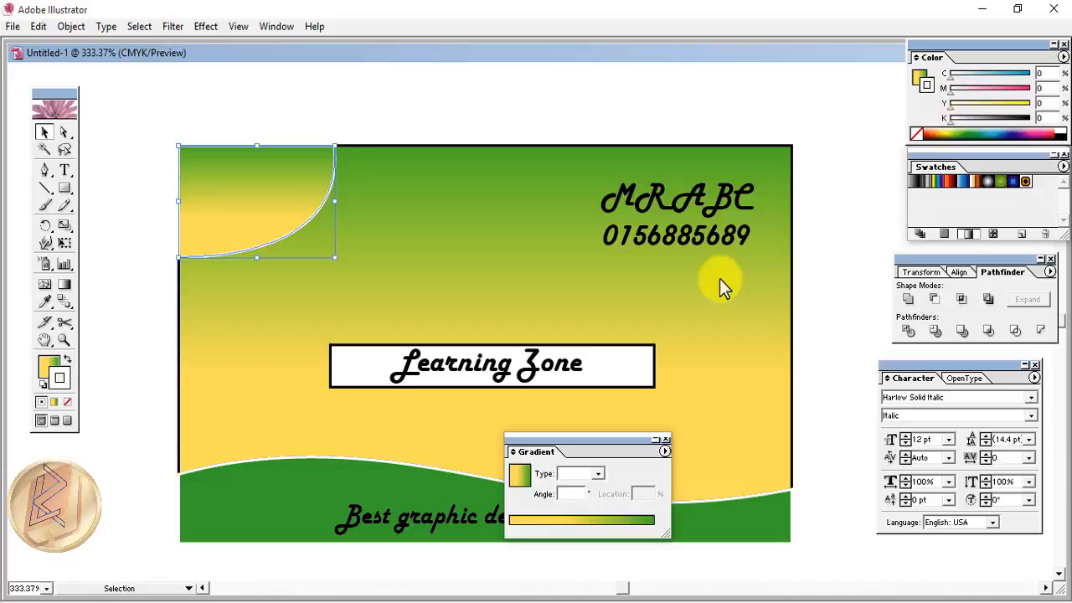
- Set the card background's outline to None
left_click(178, 416)
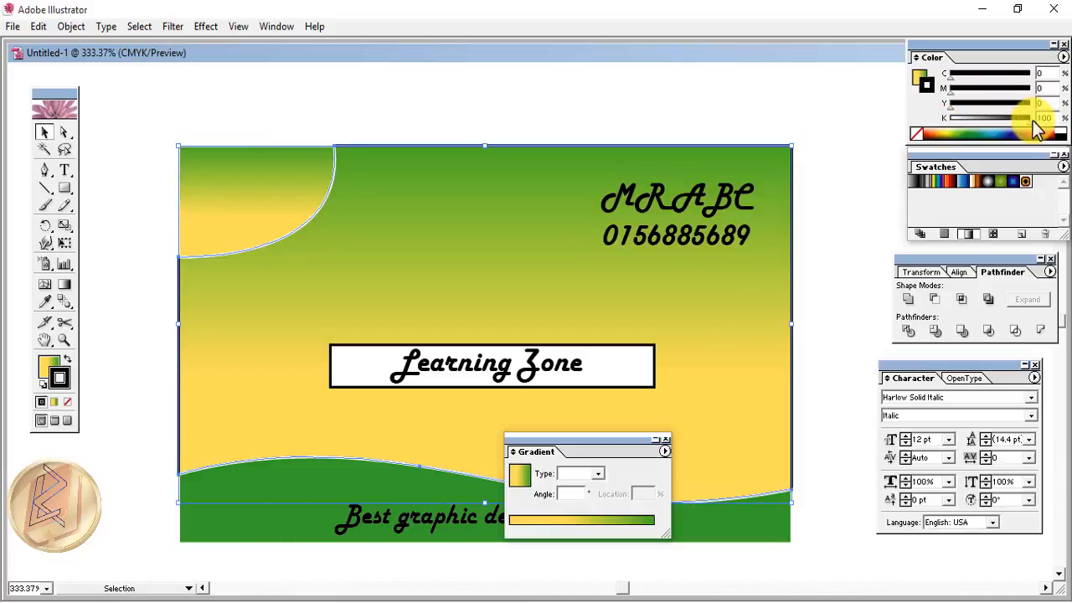
left_click_drag(1035, 121, 943, 124)
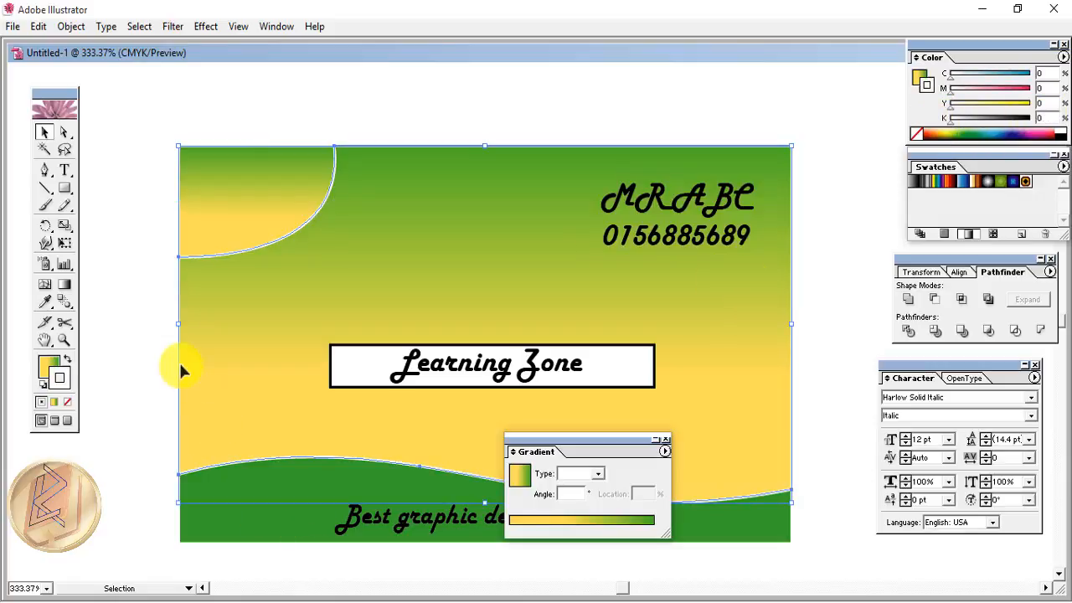
left_click(67, 402)
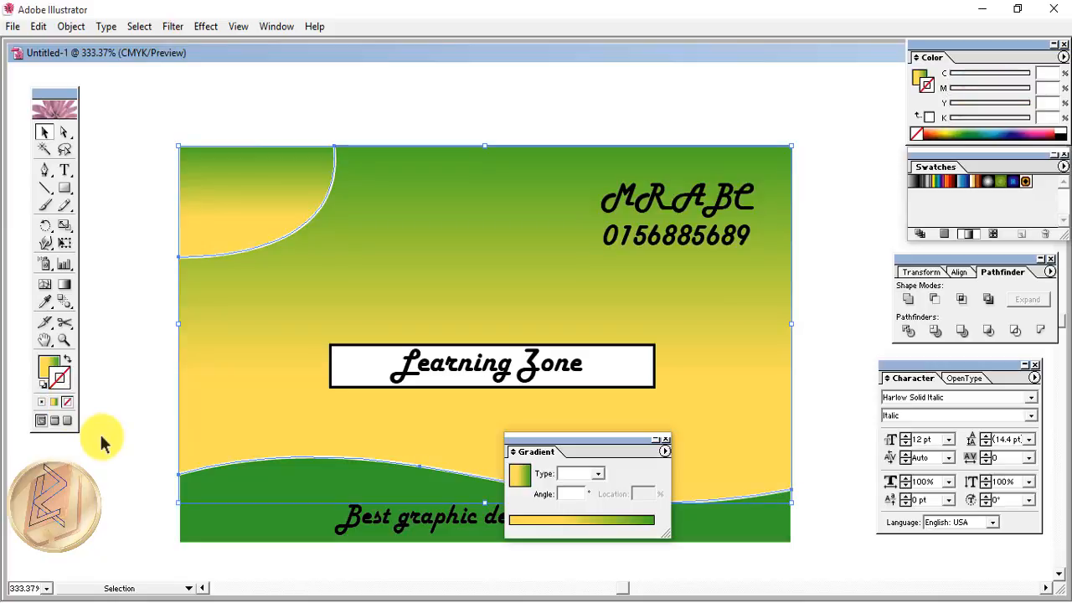
left_click(104, 440)
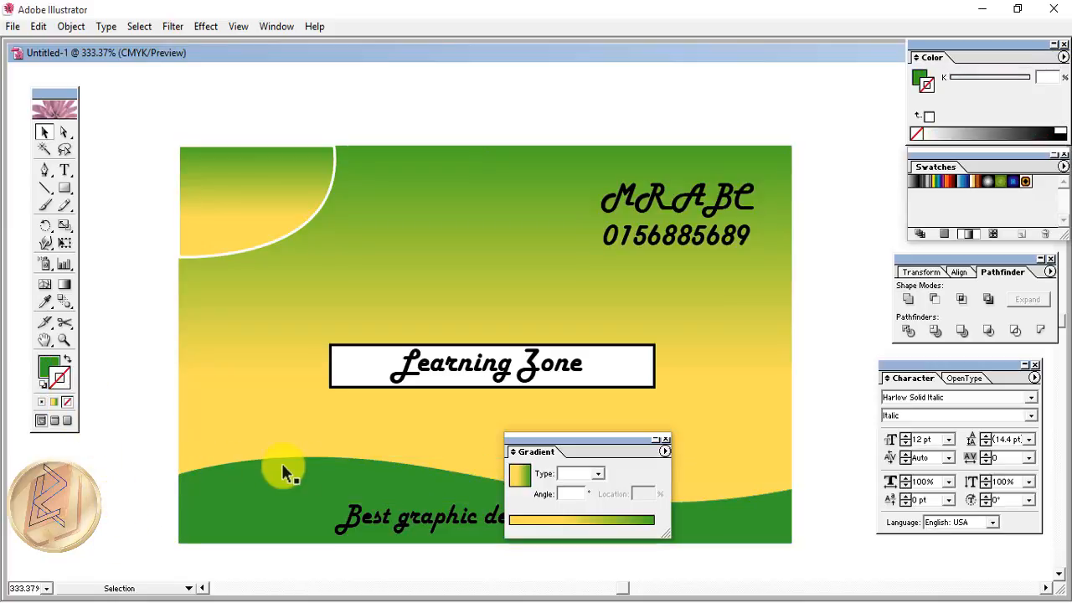
left_click(234, 220)
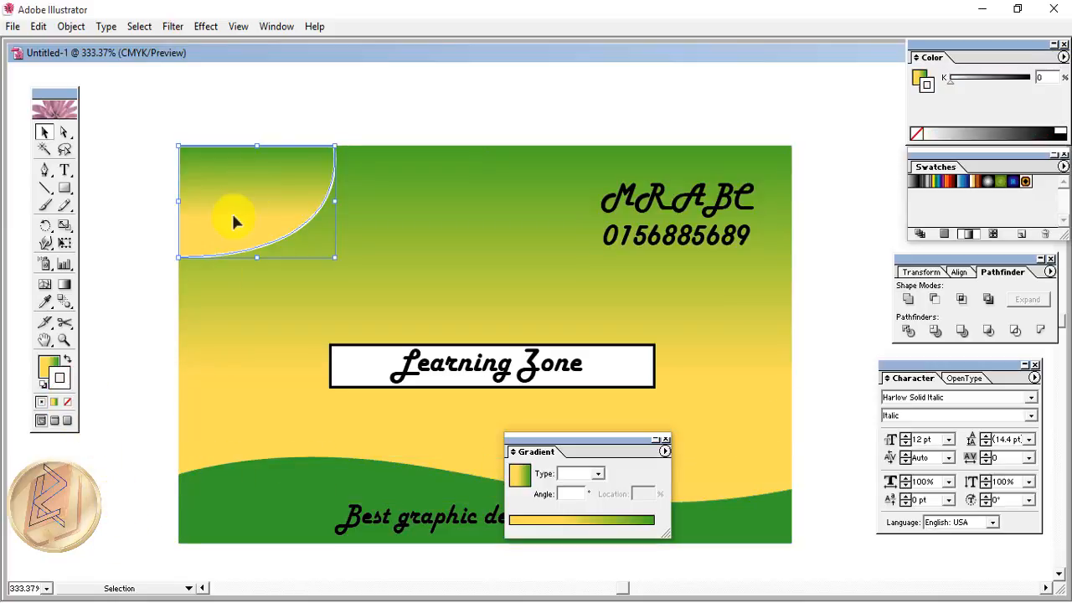
- Open Drop Shadow with preview on and choose a saturated green shadow colour
left_click(206, 27)
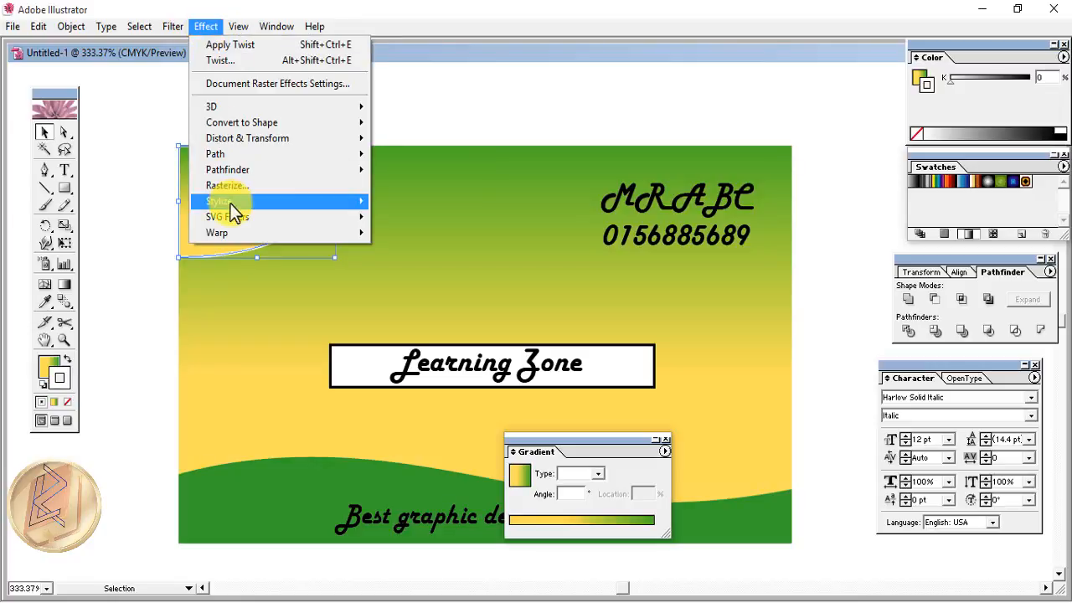
mouse_move(229, 202)
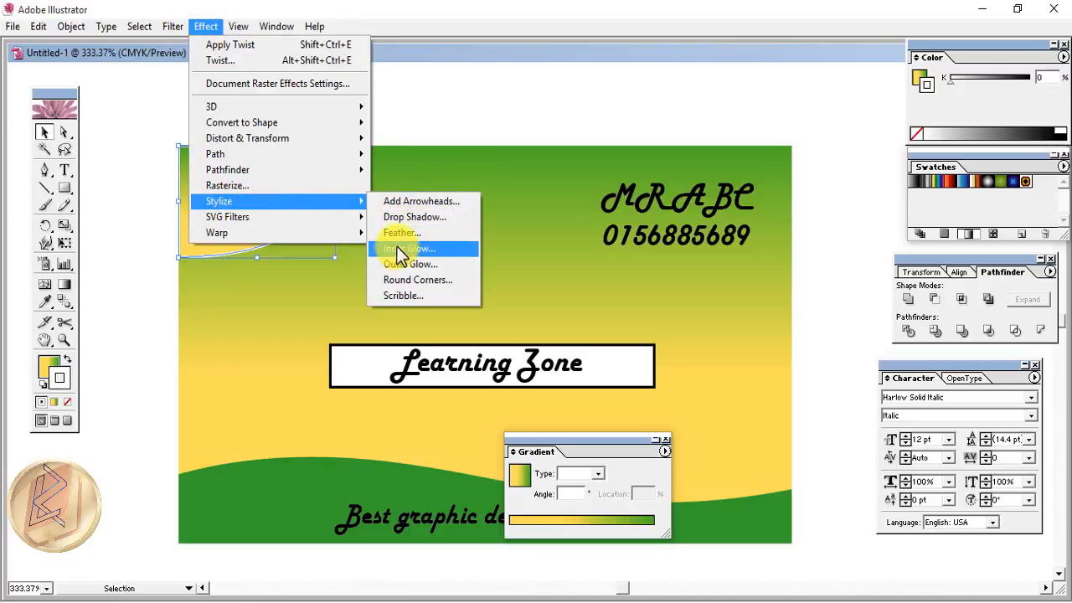
left_click(413, 217)
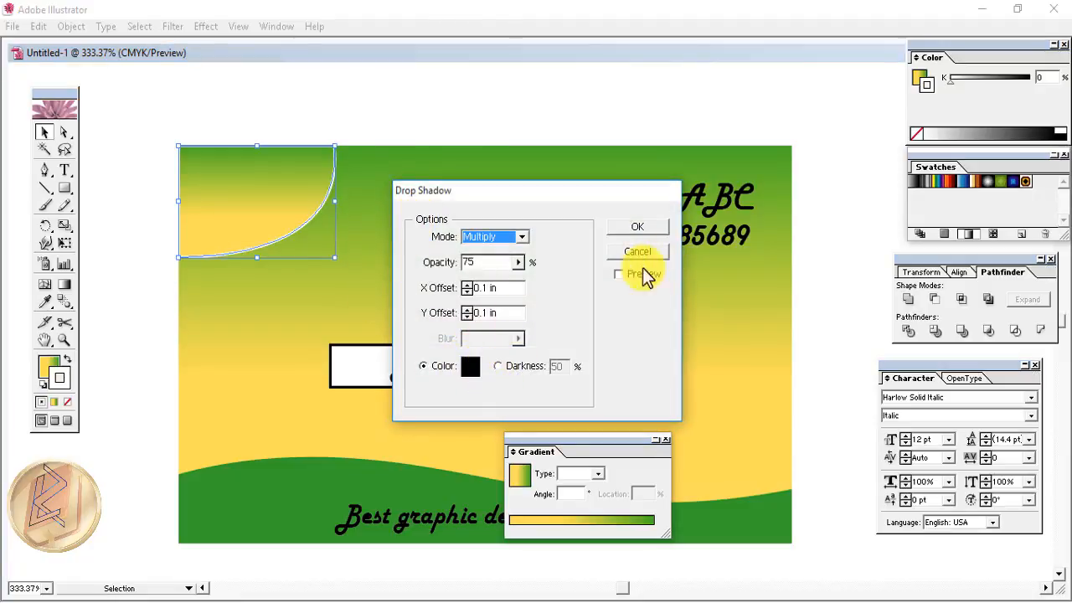
left_click(619, 275)
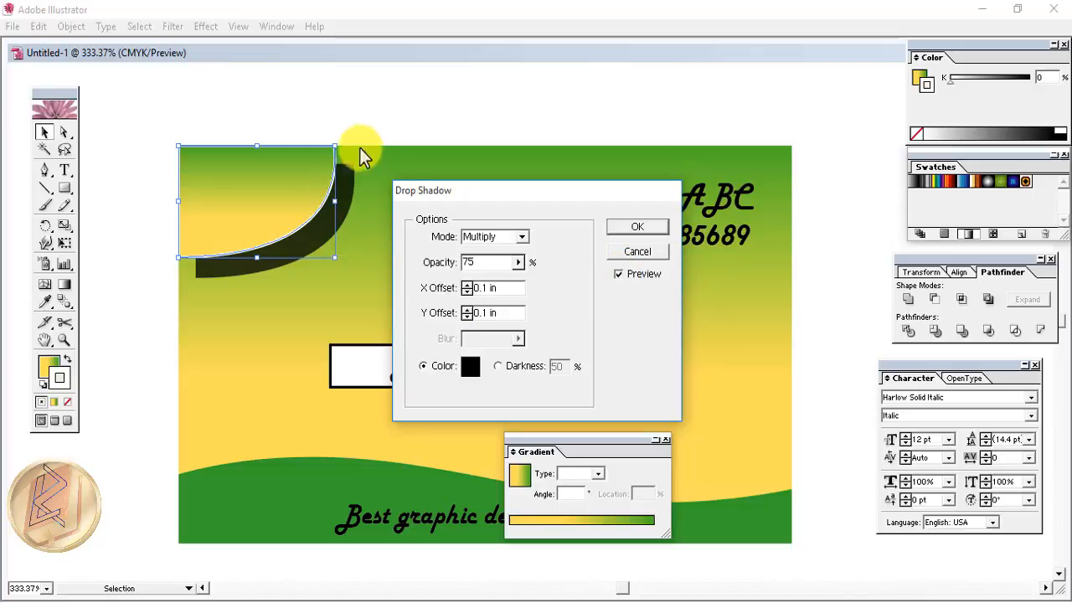
left_click(469, 368)
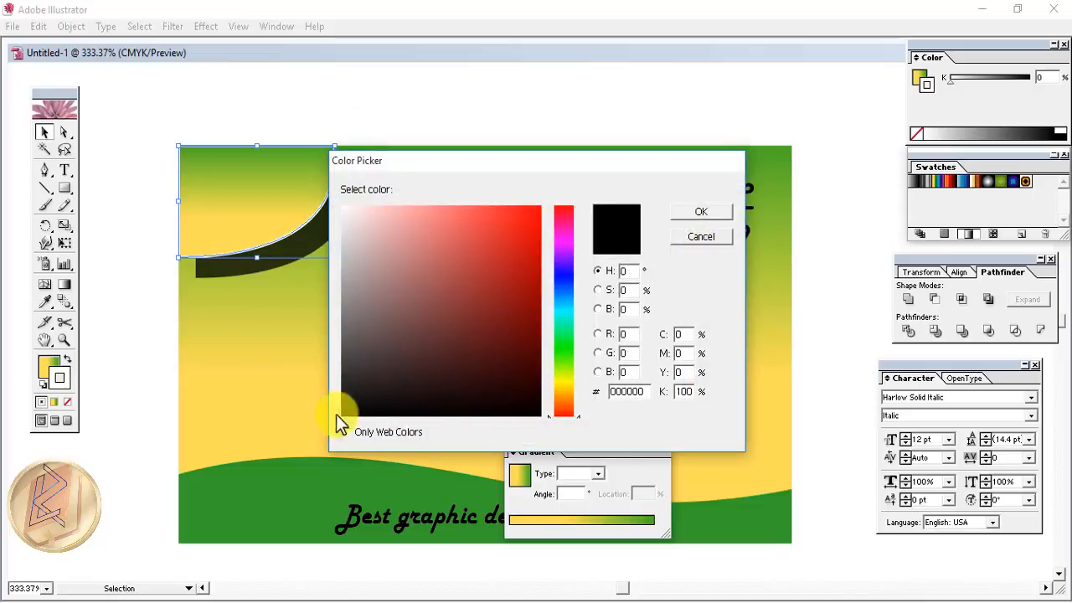
left_click(564, 314)
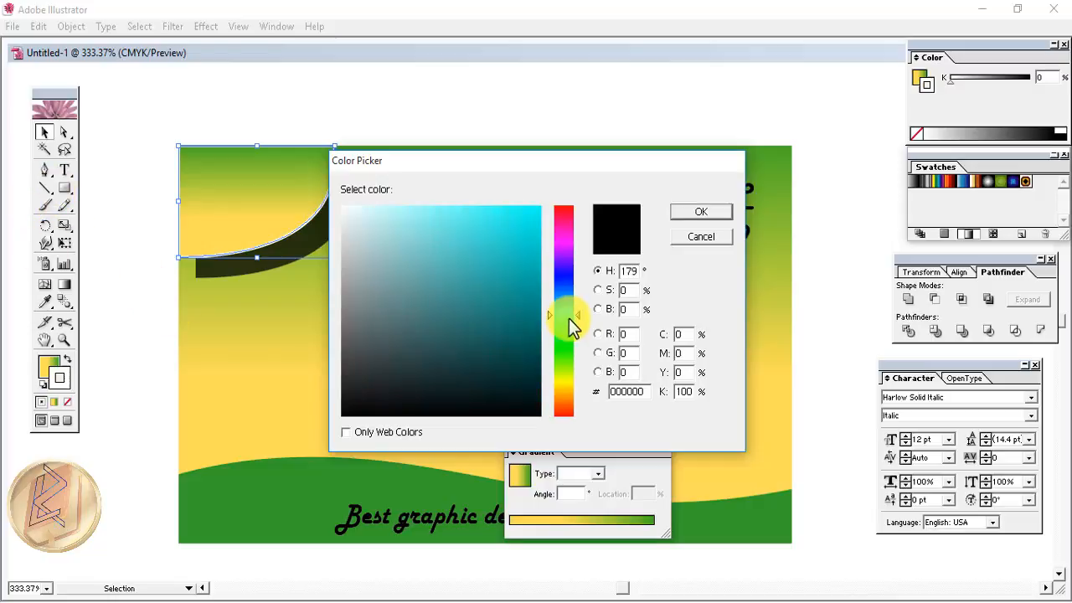
left_click_drag(580, 314, 580, 336)
left_click(520, 253)
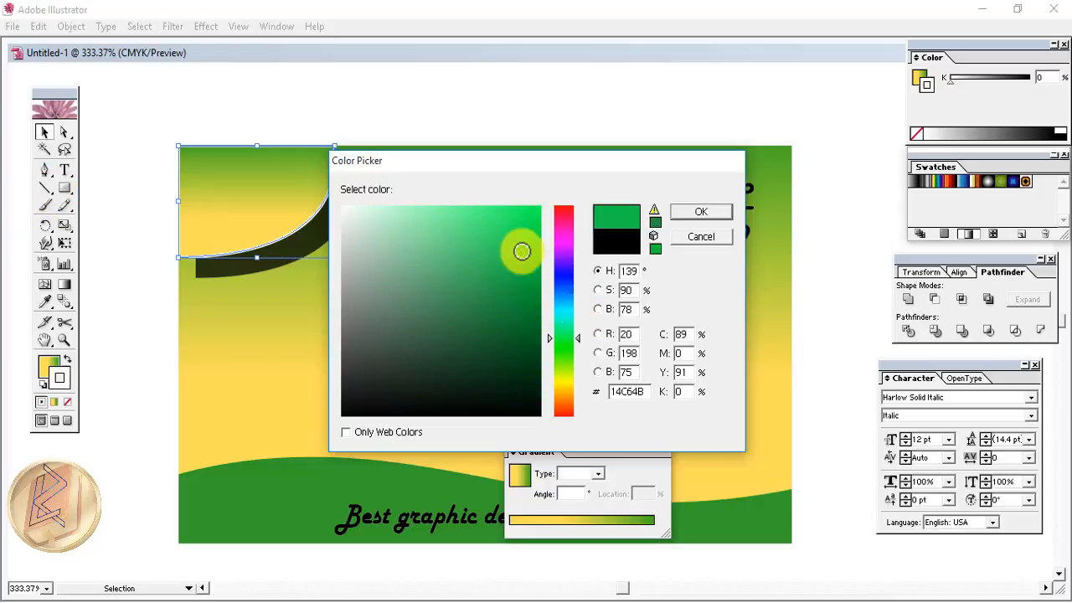
left_click(701, 212)
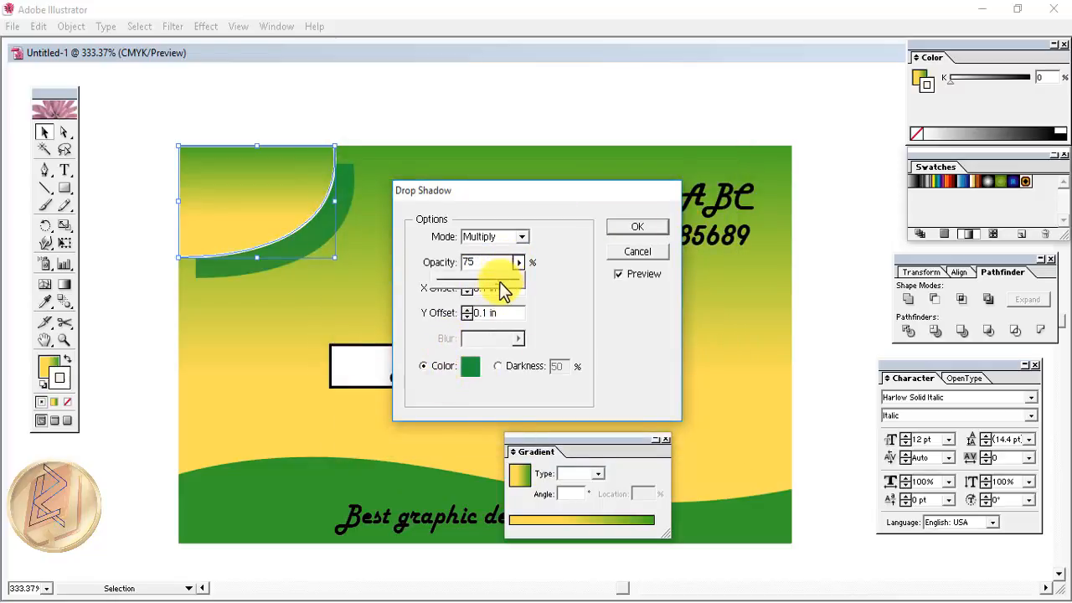
- Set the shadow to Multiply, 18% opacity, X offset 0 in, Y offset 0.13 in, and apply
left_click_drag(500, 284, 455, 291)
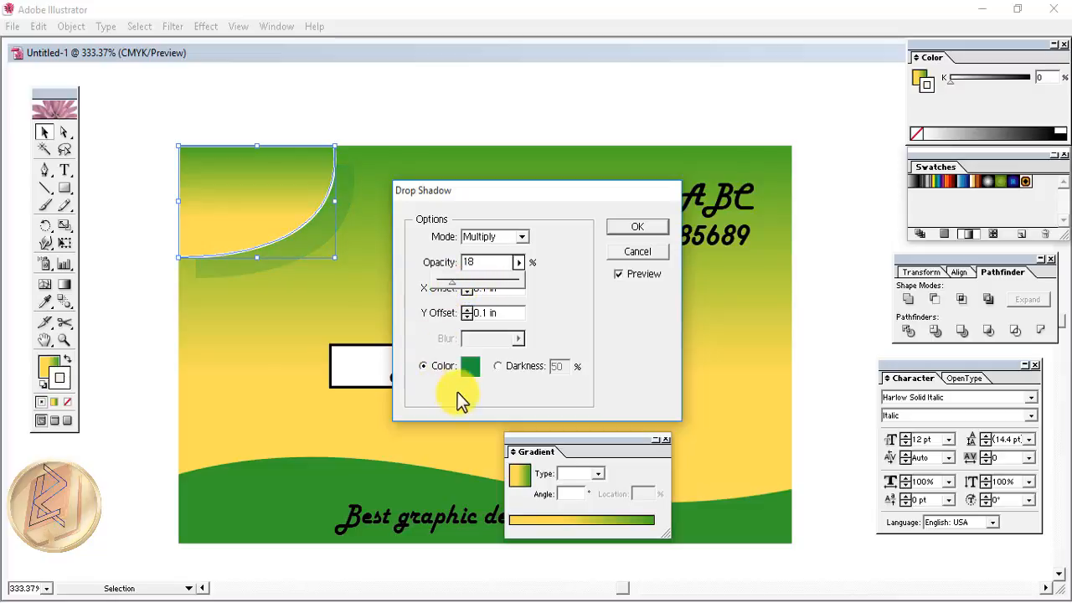
left_click(549, 314)
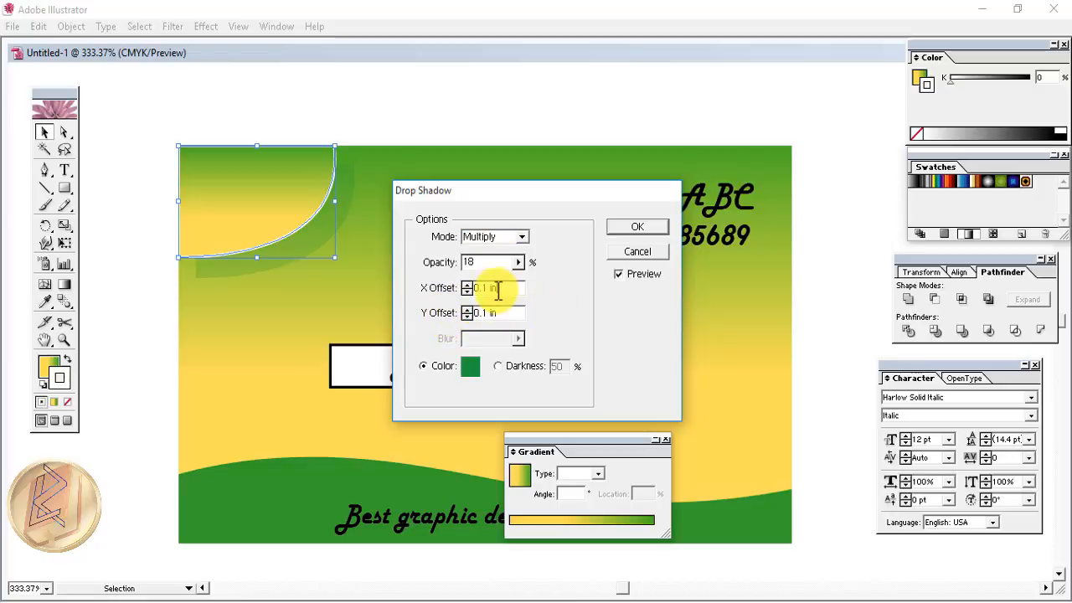
left_click(521, 237)
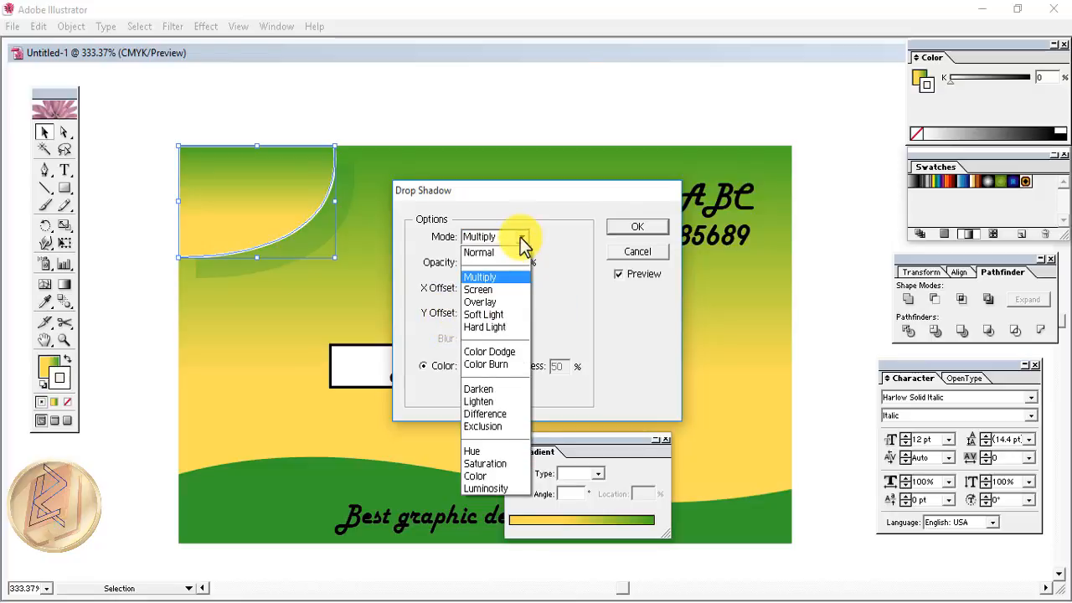
left_click(520, 237)
left_click(520, 237)
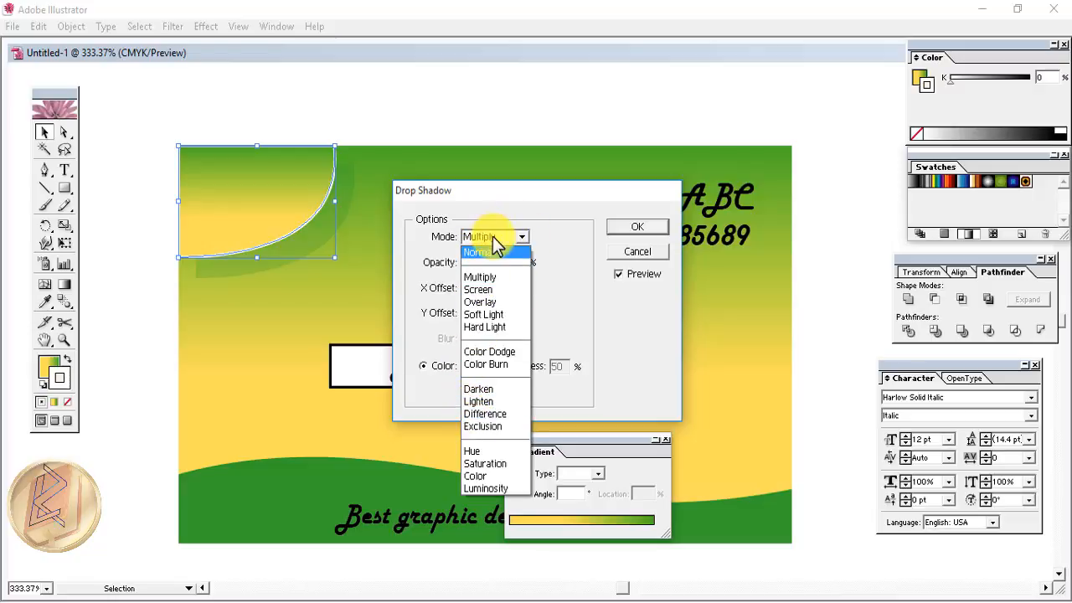
left_click(488, 277)
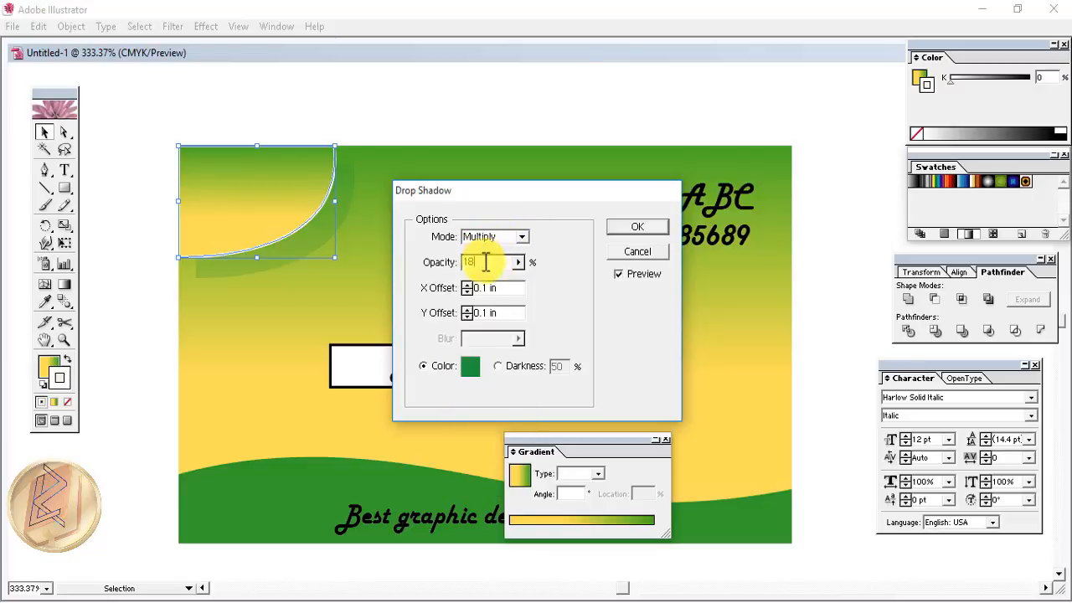
left_click(495, 288)
key("Up")
key("Up")
key("Up")
key("Up")
key("Up")
key("Up")
key("Up")
key("Up")
key("Up")
key("Up")
key("Up")
key("Up")
key("Up")
key("Up")
key("Up")
key("Up")
key("Up")
key("Up")
key("Up")
key("Up")
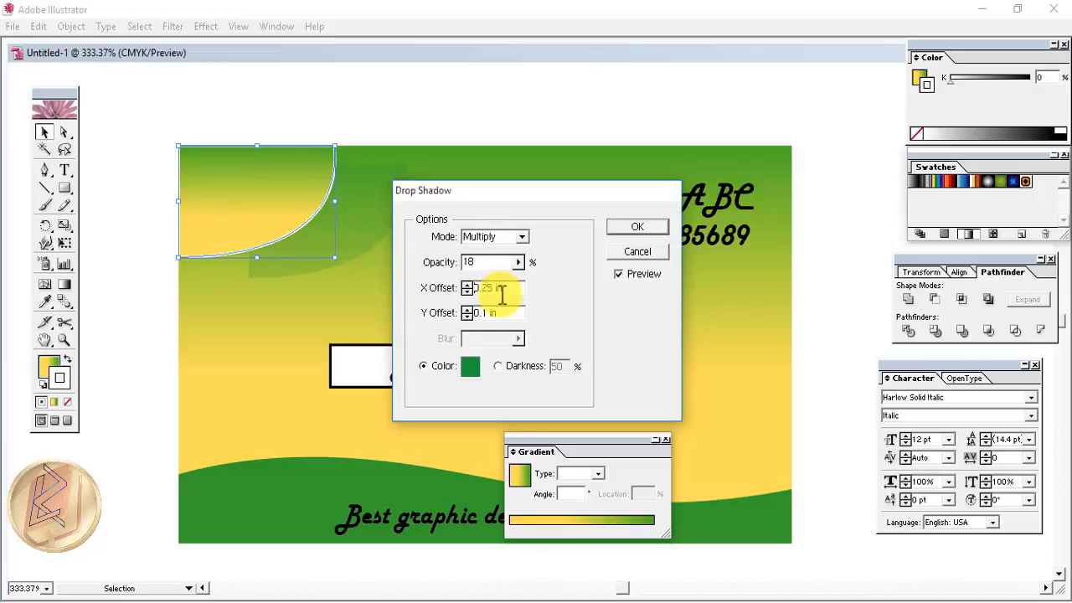
key("Down")
key("Down")
key("Down")
key("Down")
key("Down")
key("Down")
key("Down")
key("Down")
key("Down")
key("Down")
key("Down")
key("Down")
key("Down")
key("Down")
key("Down")
key("Down")
key("Down")
key("Down")
key("Down")
key("Down")
left_click(492, 311)
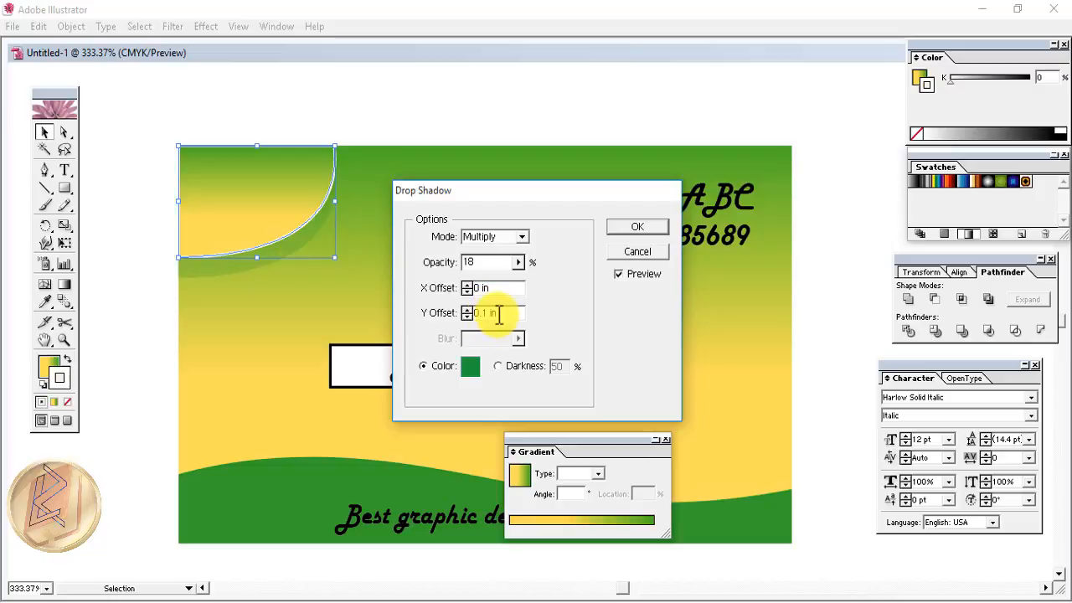
key("Up")
key("Up")
key("Up")
key("Up")
key("Up")
key("Up")
key("Up")
key("Up")
key("Up")
key("Up")
key("Up")
key("Up")
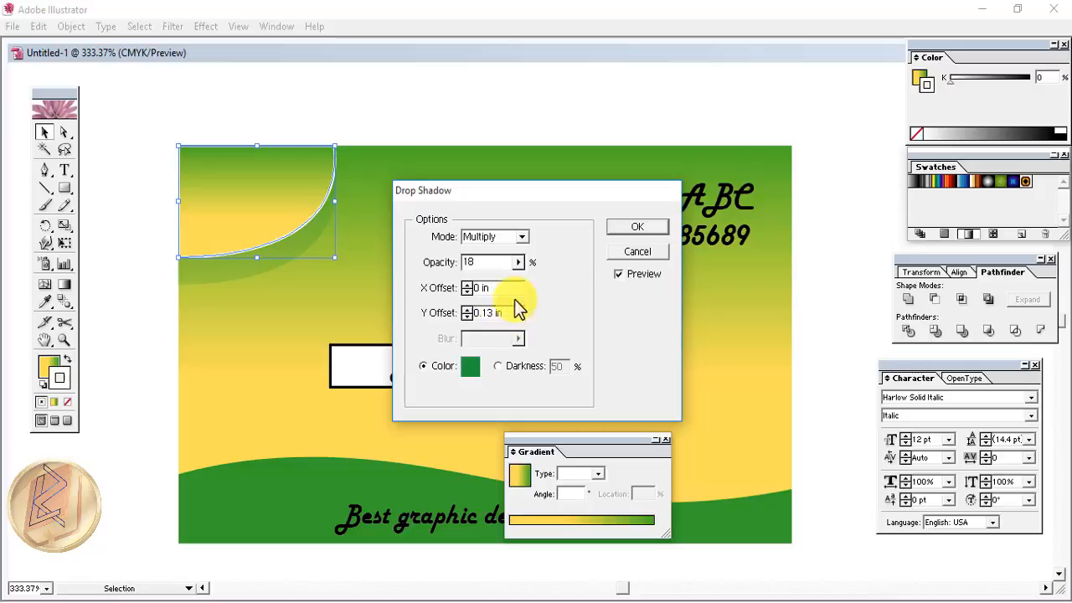
left_click(626, 227)
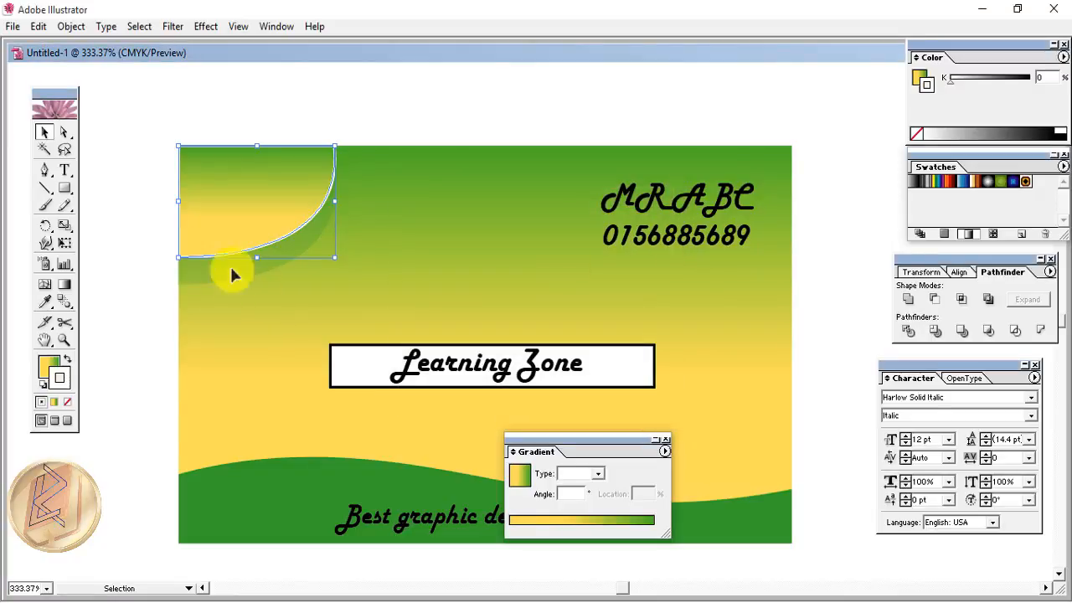
left_click(114, 192)
- Remove the white outline from the top-left curved shape
left_click(46, 140)
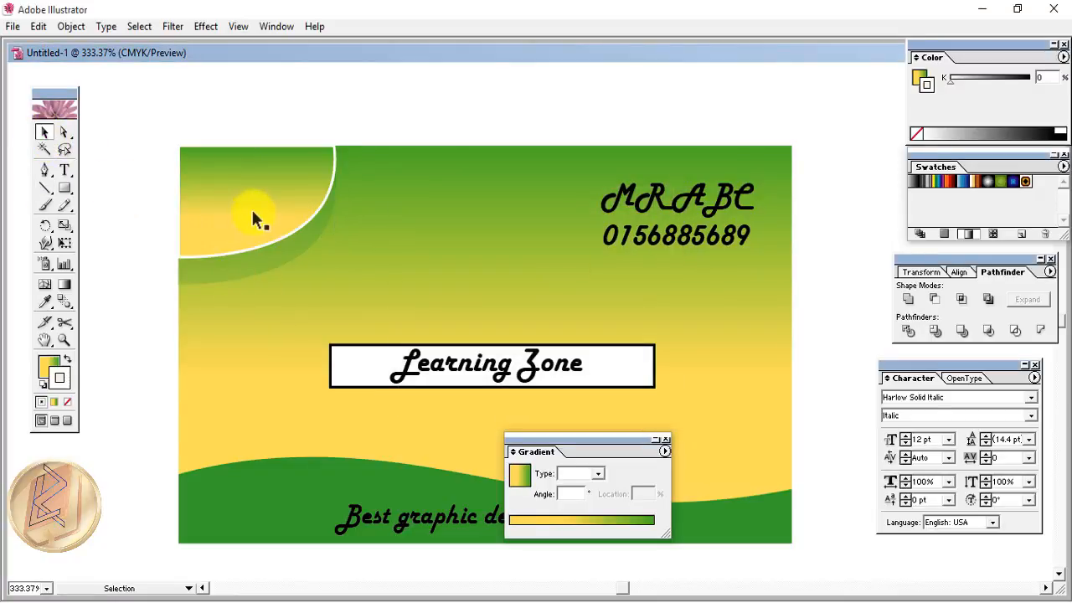
left_click(254, 216)
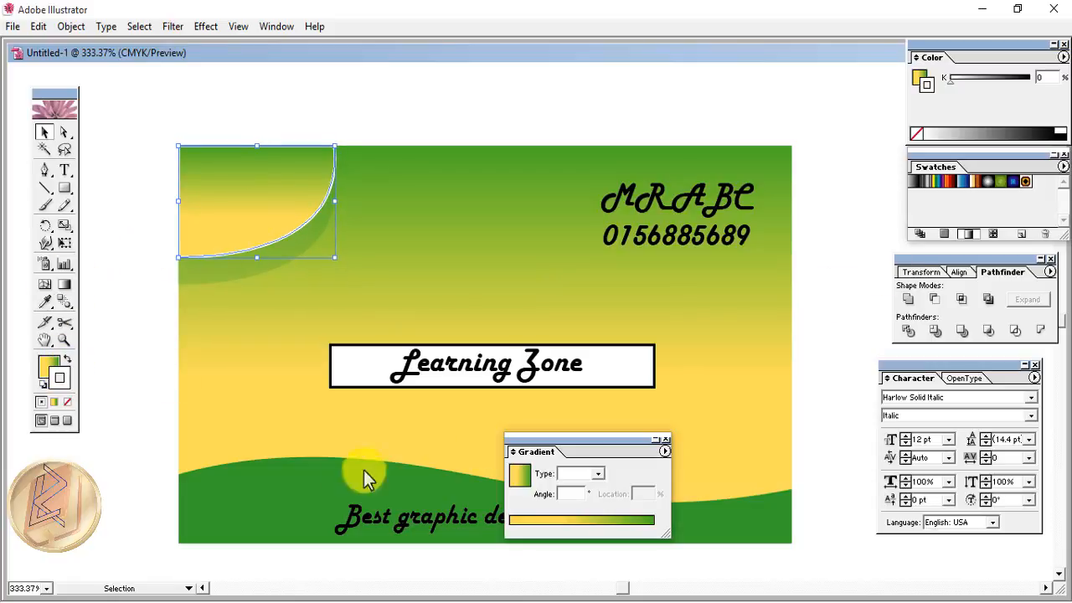
left_click(68, 402)
left_click(211, 284)
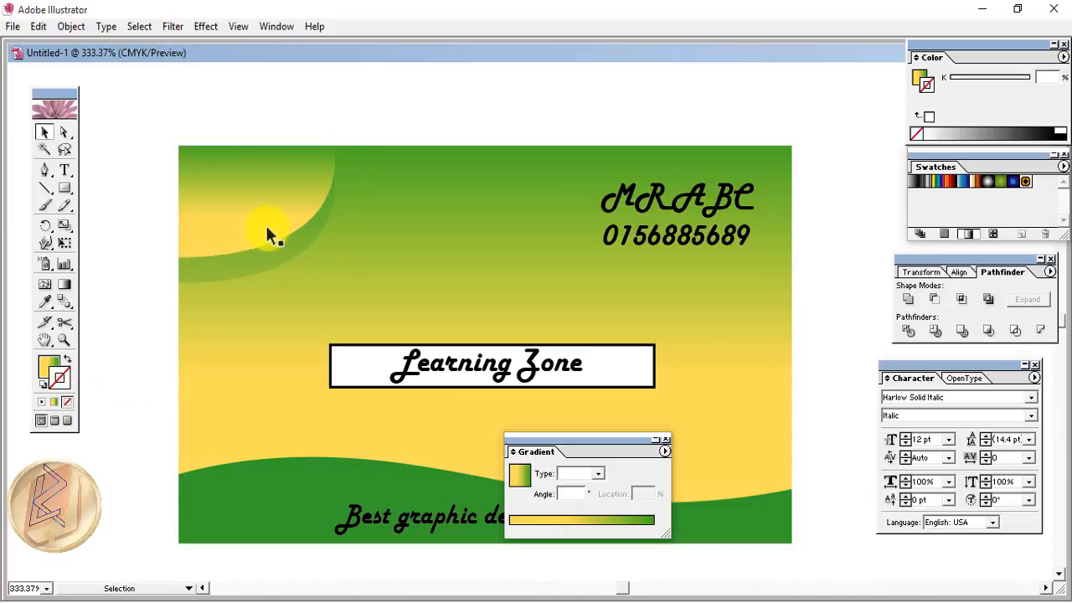
- Drag the logo (2) image from File Explorer onto the artboard
left_click(251, 202)
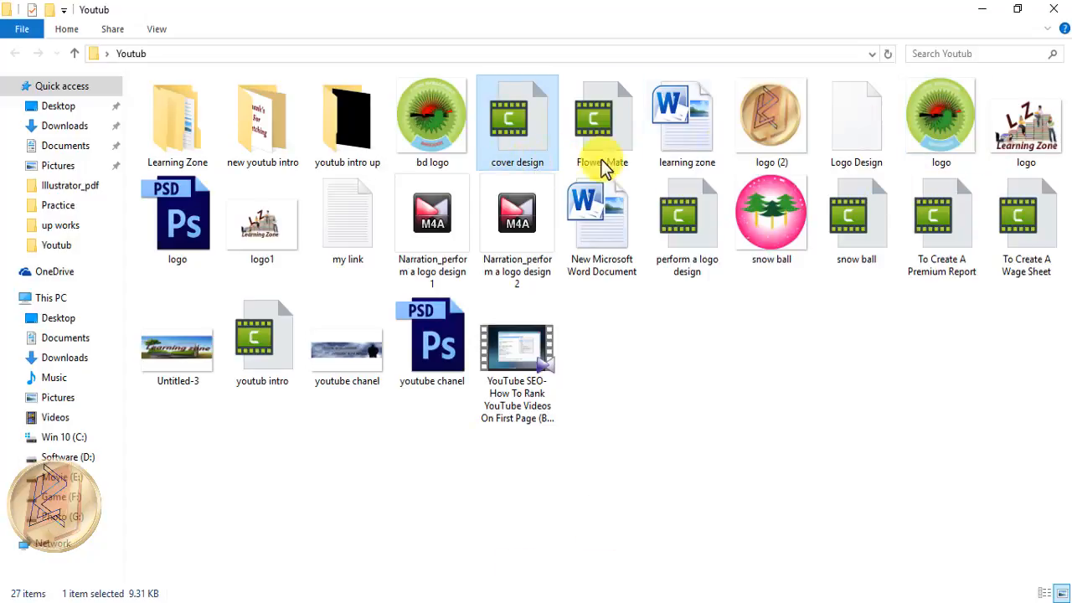
left_click_drag(771, 130, 645, 587)
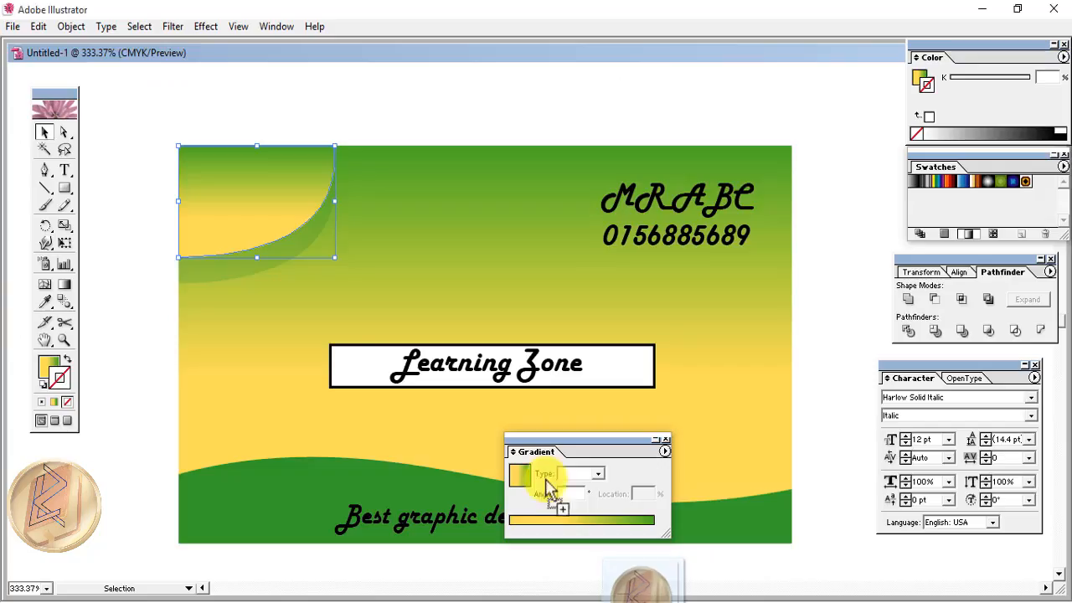
left_click_drag(549, 485, 284, 216)
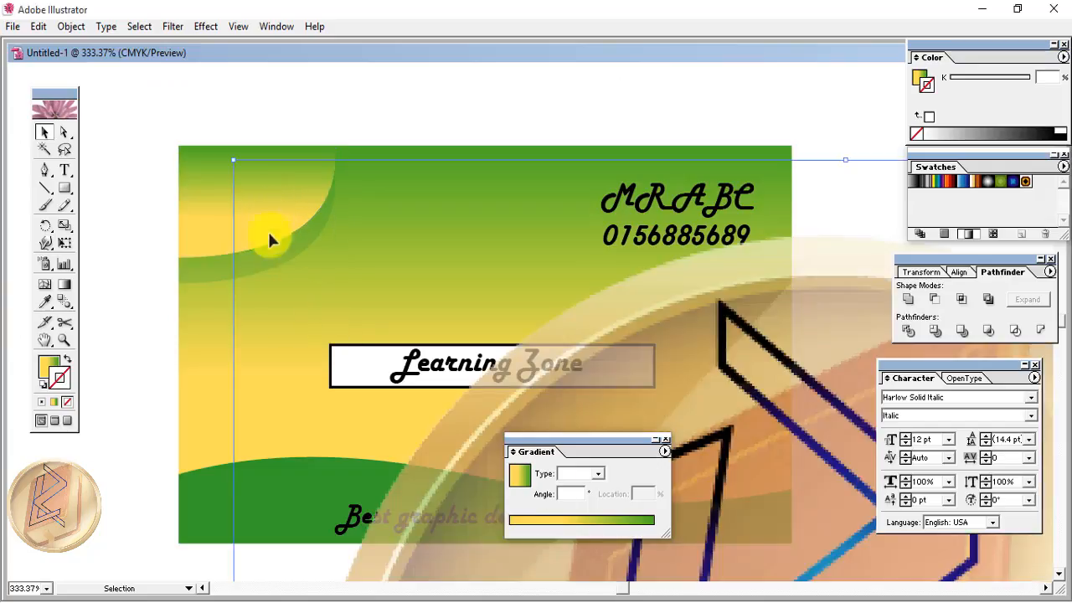
- Shrink the large logo and move it over the card's top-left corner
left_click_drag(844, 512, 211, 459)
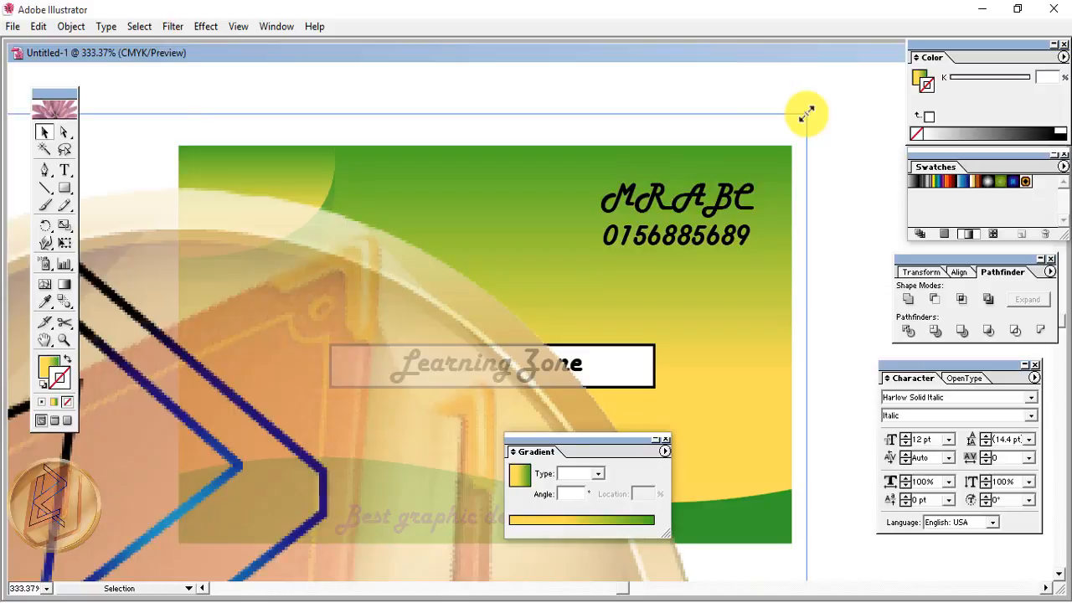
left_click_drag(806, 113, 208, 329)
key("space")
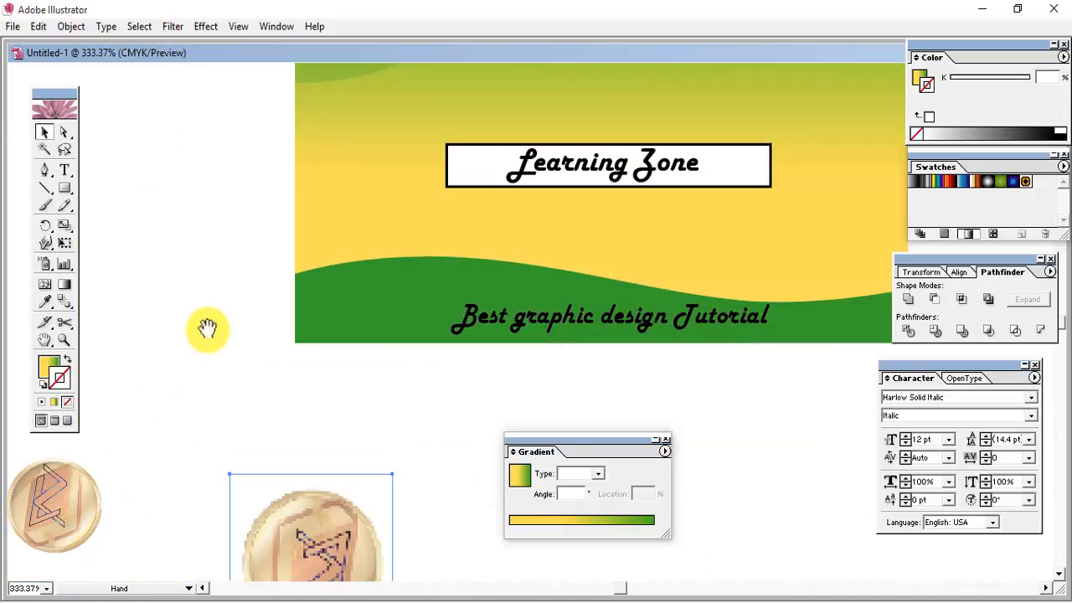
left_click_drag(287, 562, 436, 141)
key("space")
left_click_drag(194, 277, 101, 531)
left_click_drag(333, 448, 262, 282)
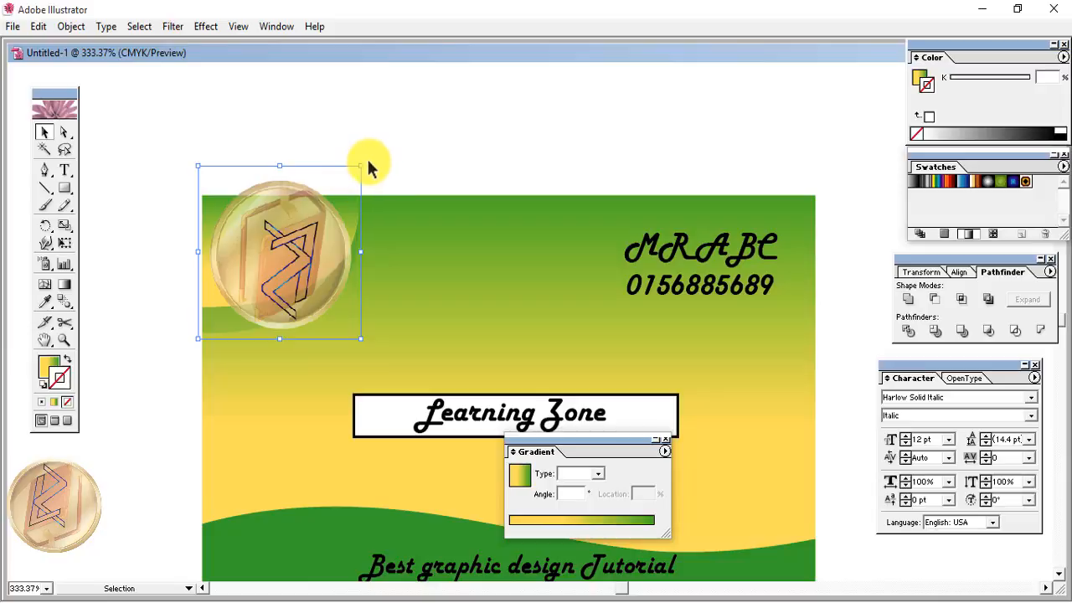
- Rotate the coin logo, scale it small, and nudge it into the corner piece
left_click_drag(366, 164, 169, 361)
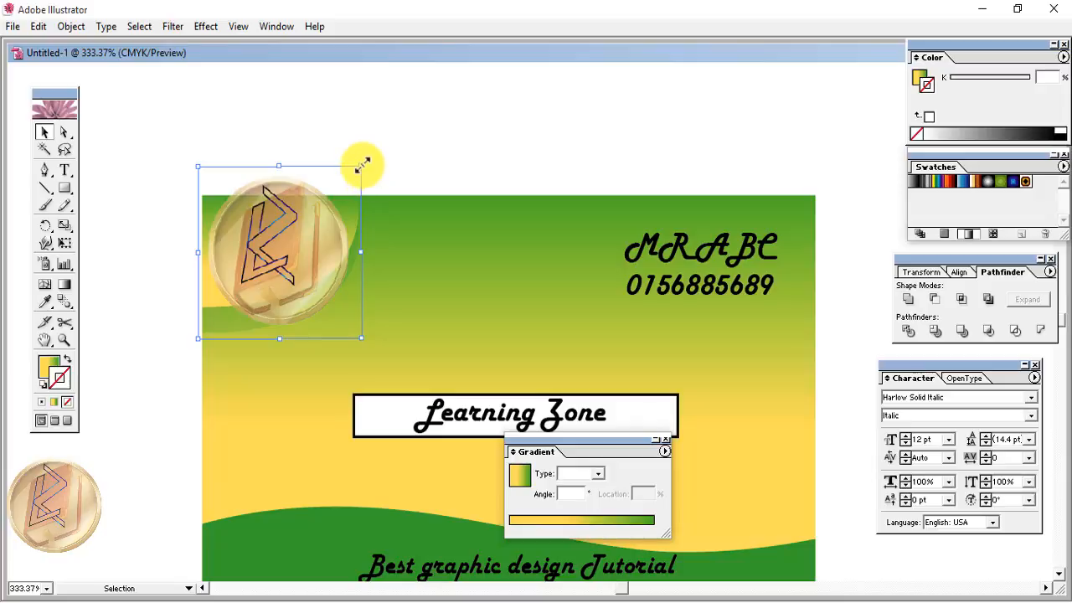
left_click_drag(362, 164, 319, 213)
left_click_drag(281, 249, 260, 260)
key("Up")
key("Up")
key("Right")
key("Right")
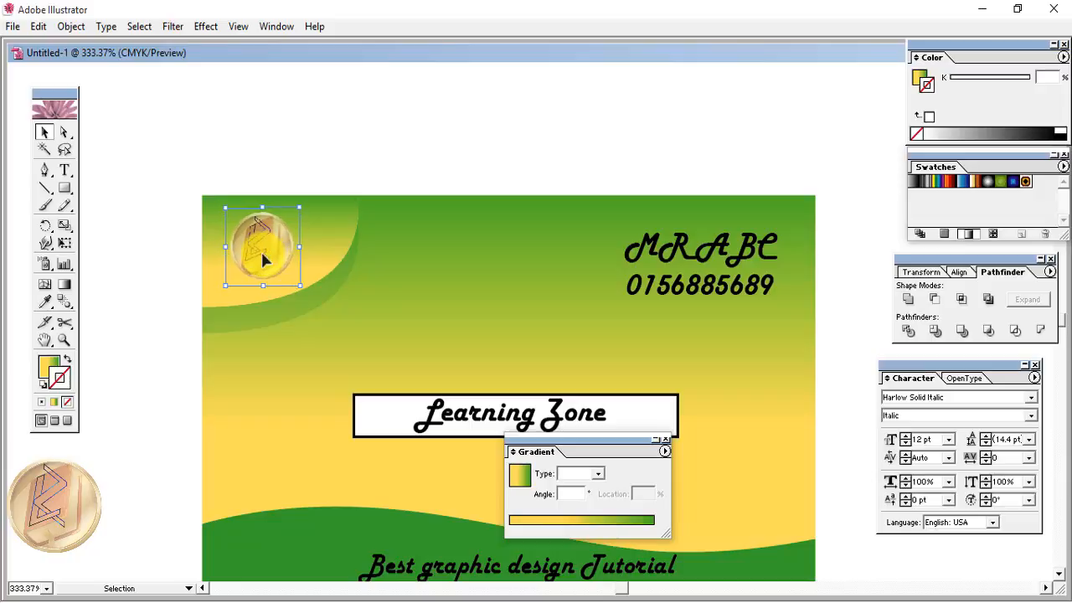
key("Left")
key("Down")
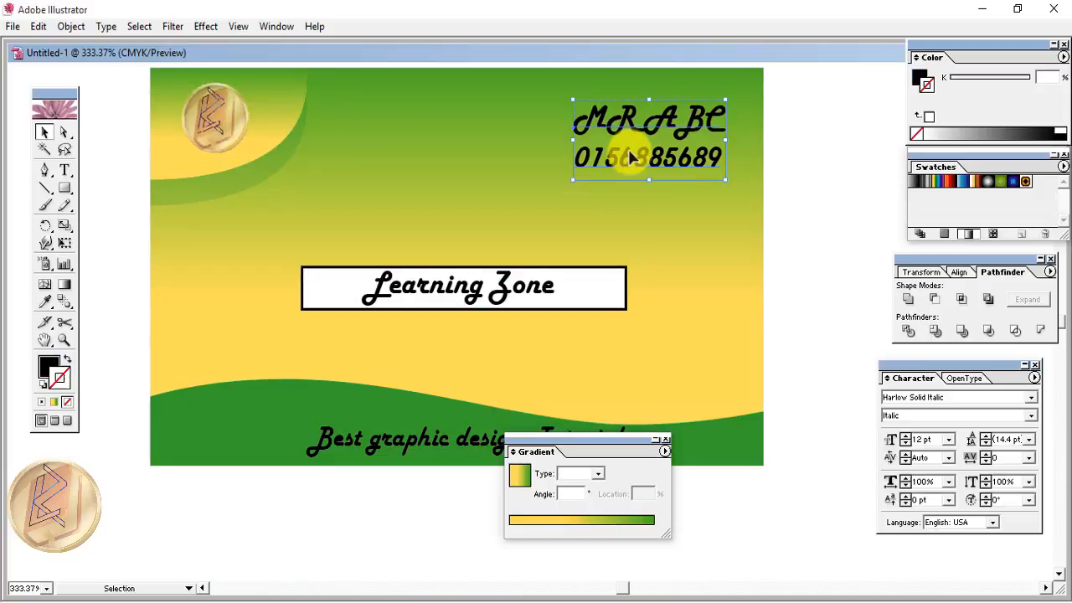
- Fill the Learning Zone banner box with Global Lime and remove its outline
left_click(546, 283)
left_click(339, 292)
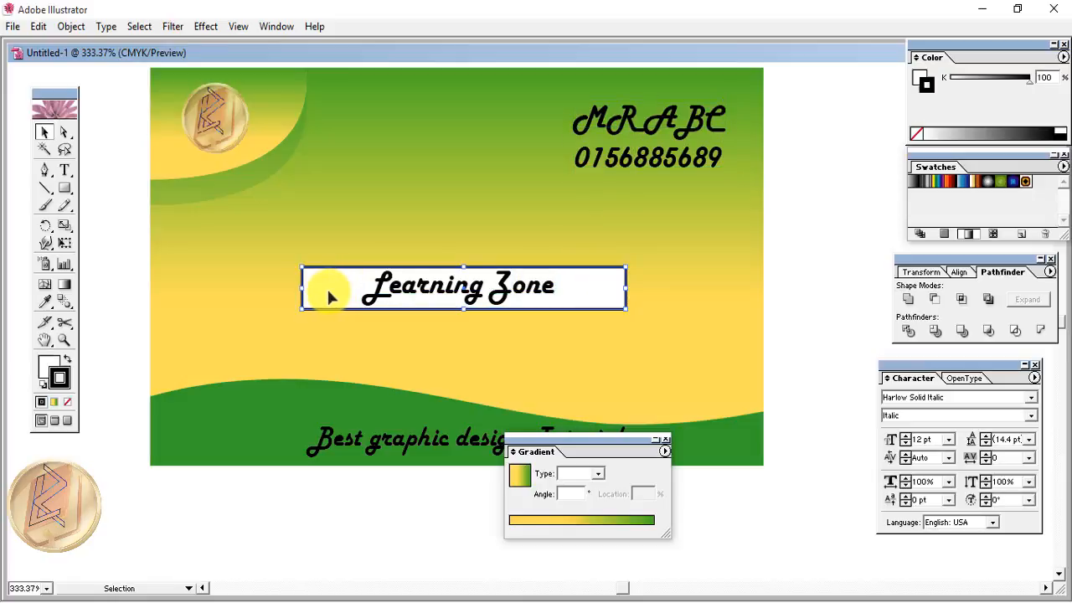
left_click(944, 235)
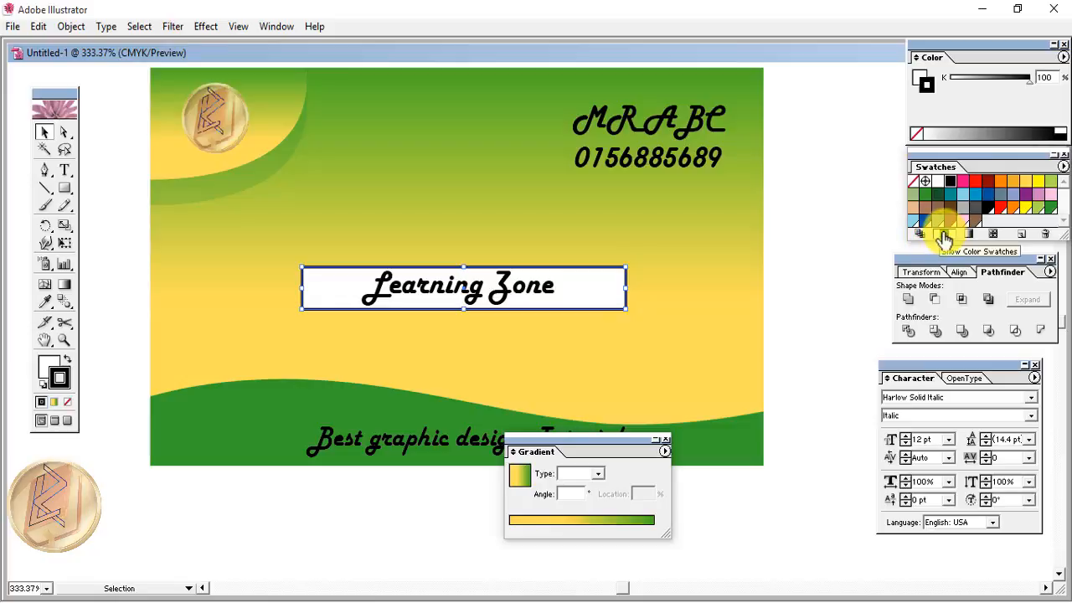
left_click(1036, 209)
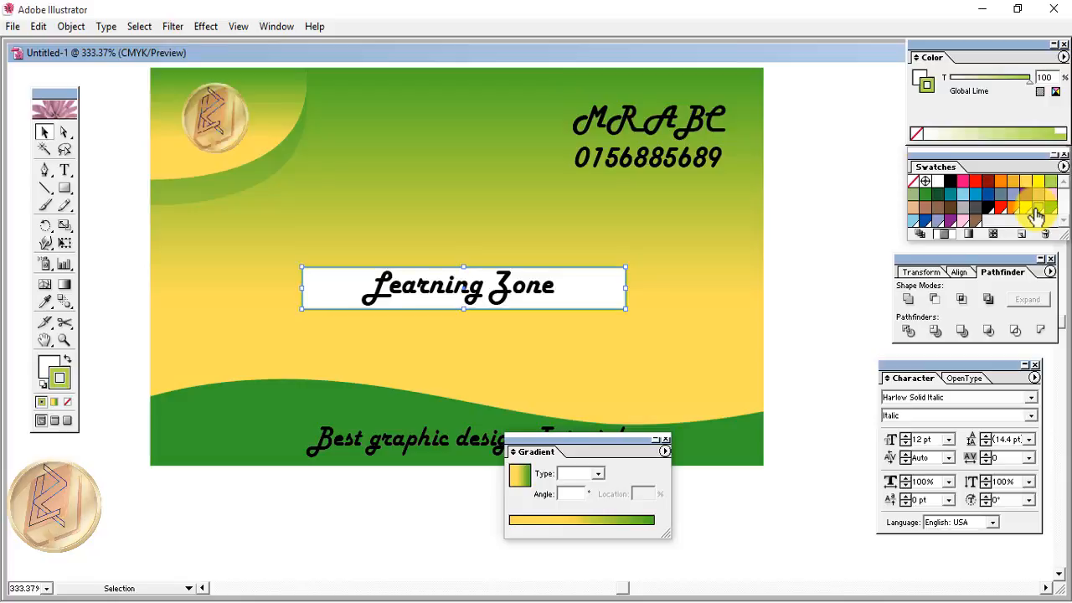
left_click(67, 360)
left_click(194, 326)
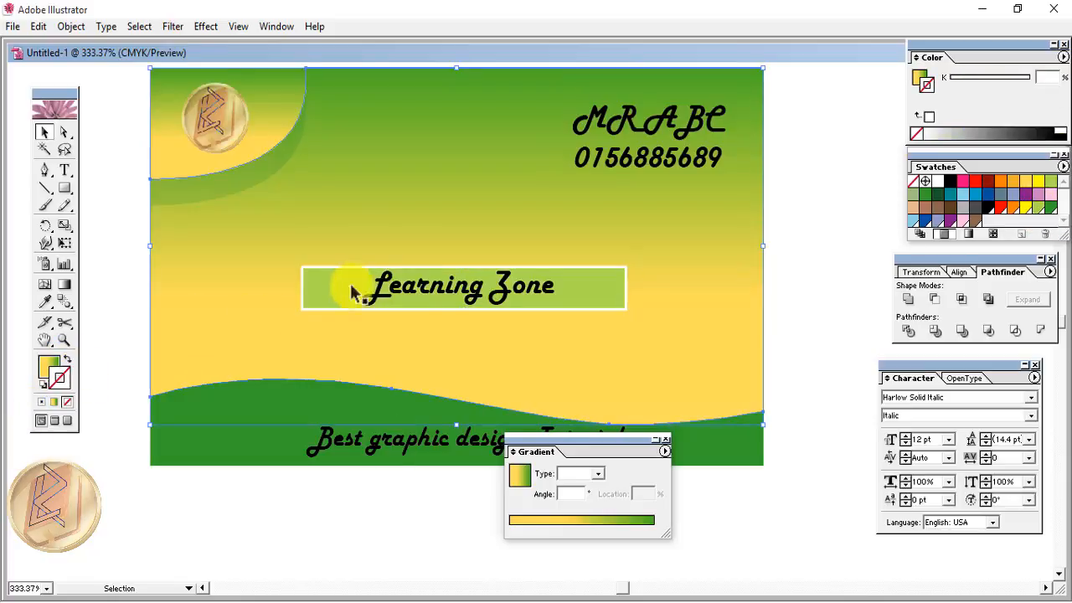
left_click(328, 307)
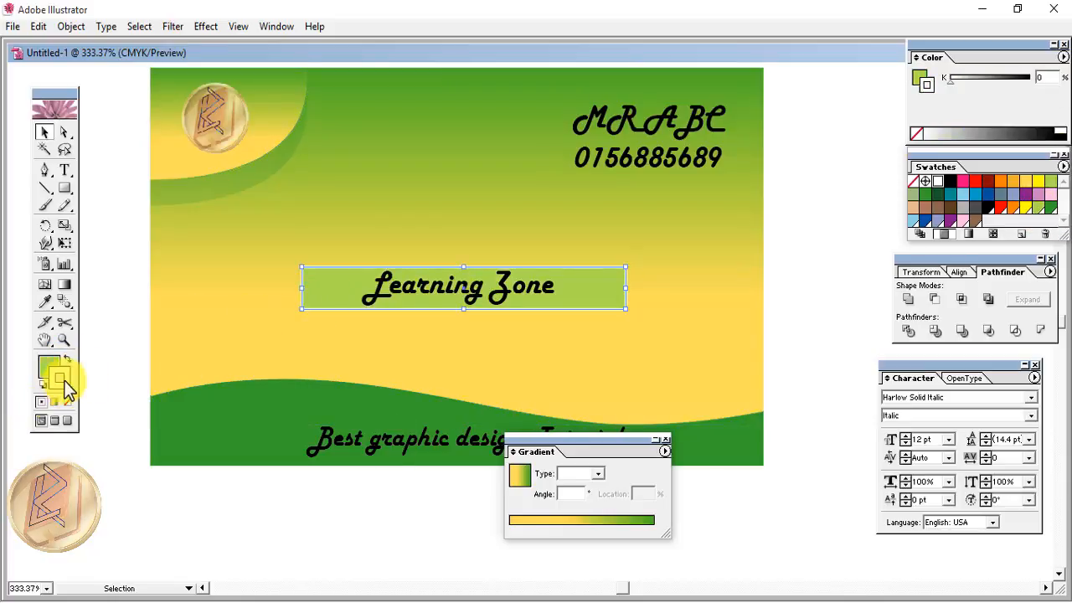
left_click(67, 403)
- Give the Learning Zone lettering a green outline
left_click(167, 329)
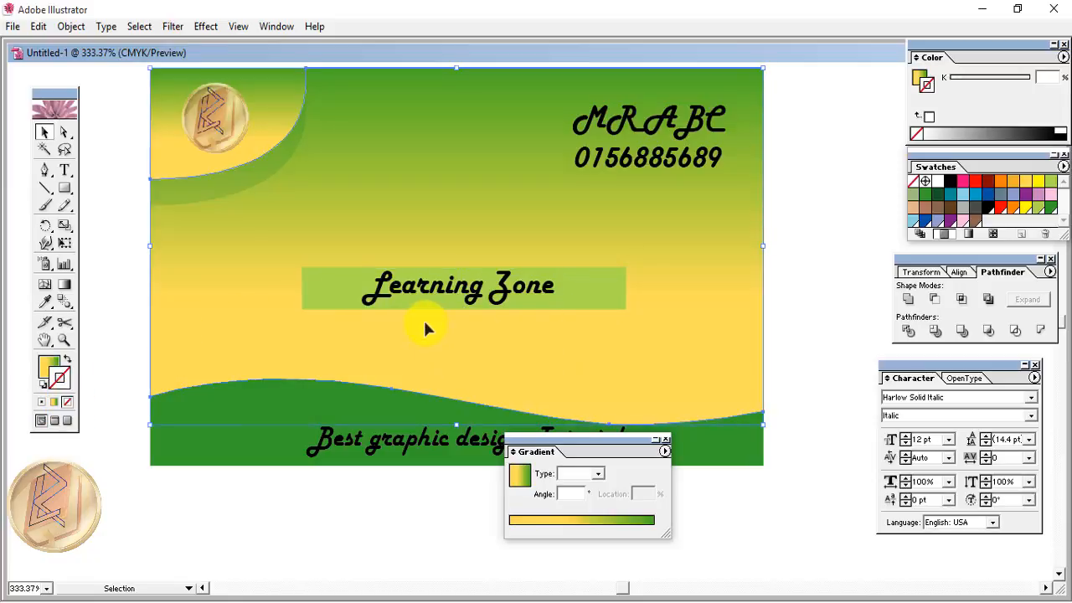
left_click(423, 292)
left_click(929, 201)
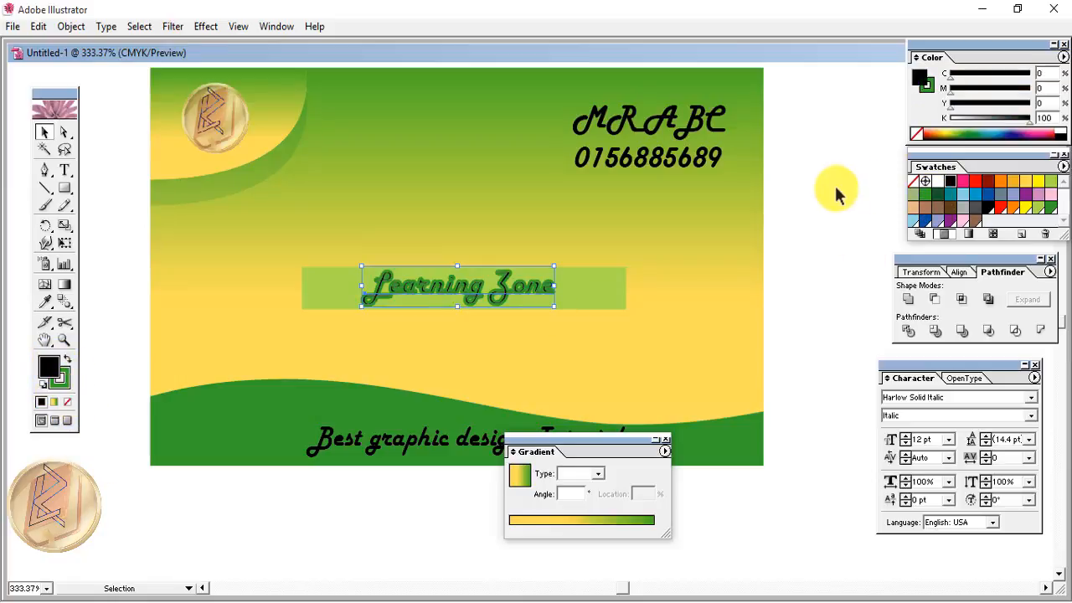
- Fill the Learning Zone lettering white, then move the Gradient panel aside to uncover the bottom text
left_click(937, 184)
left_click(822, 322)
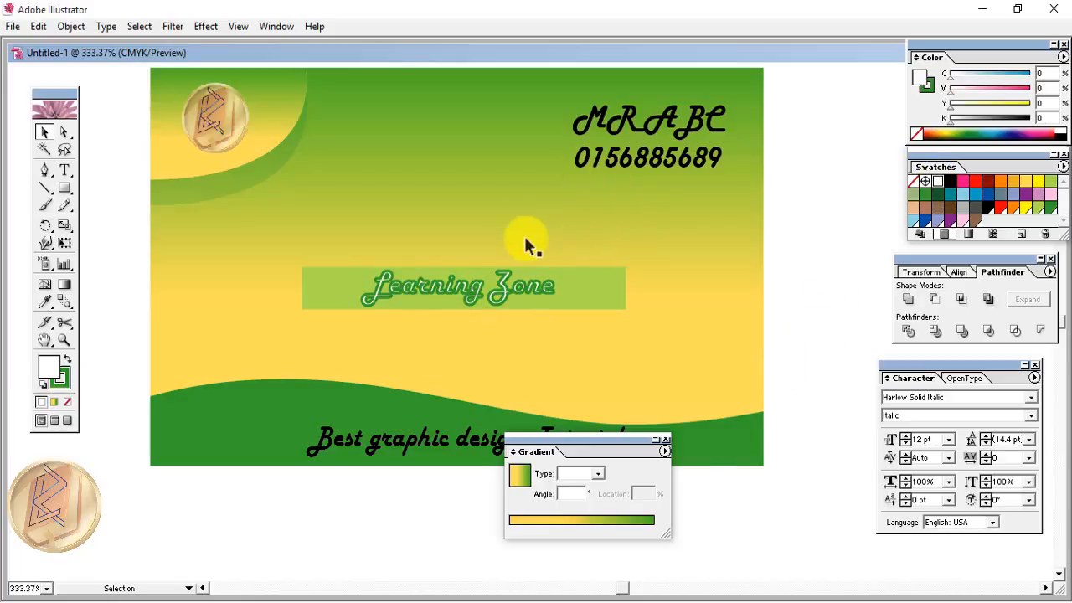
left_click_drag(586, 439, 757, 500)
left_click(428, 453)
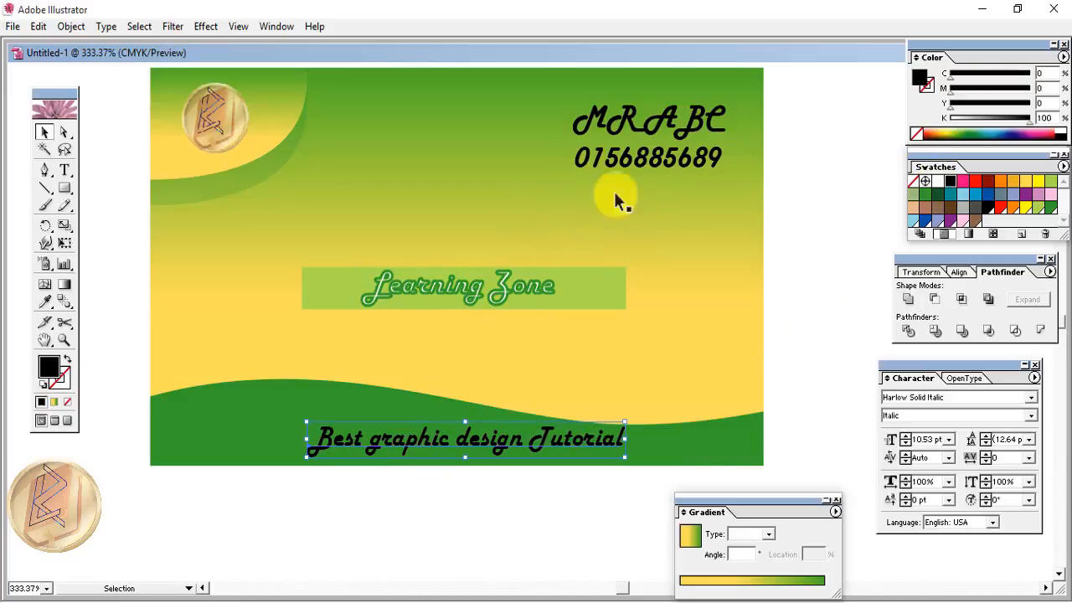
left_click(643, 155)
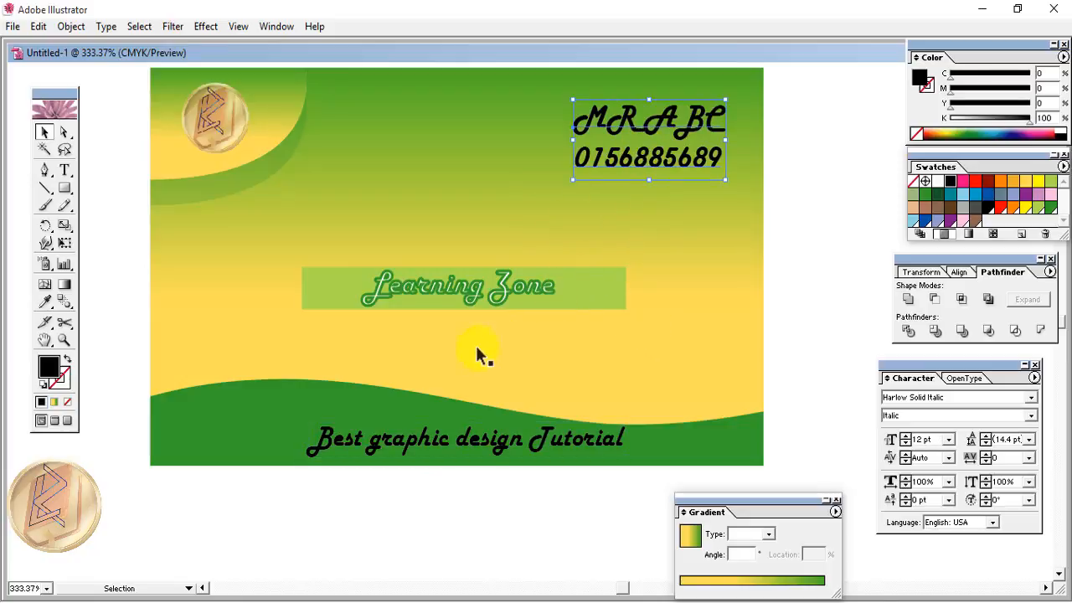
left_click_drag(736, 502, 751, 484)
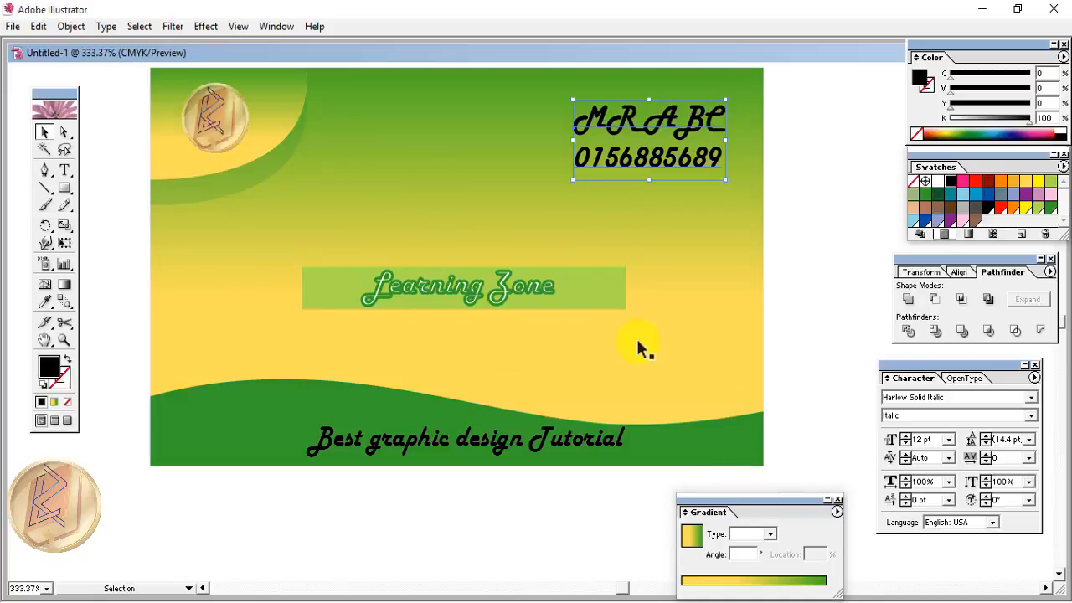
- Show the Brushes panel and pick the grey textured brush for the Paintbrush
left_click(273, 29)
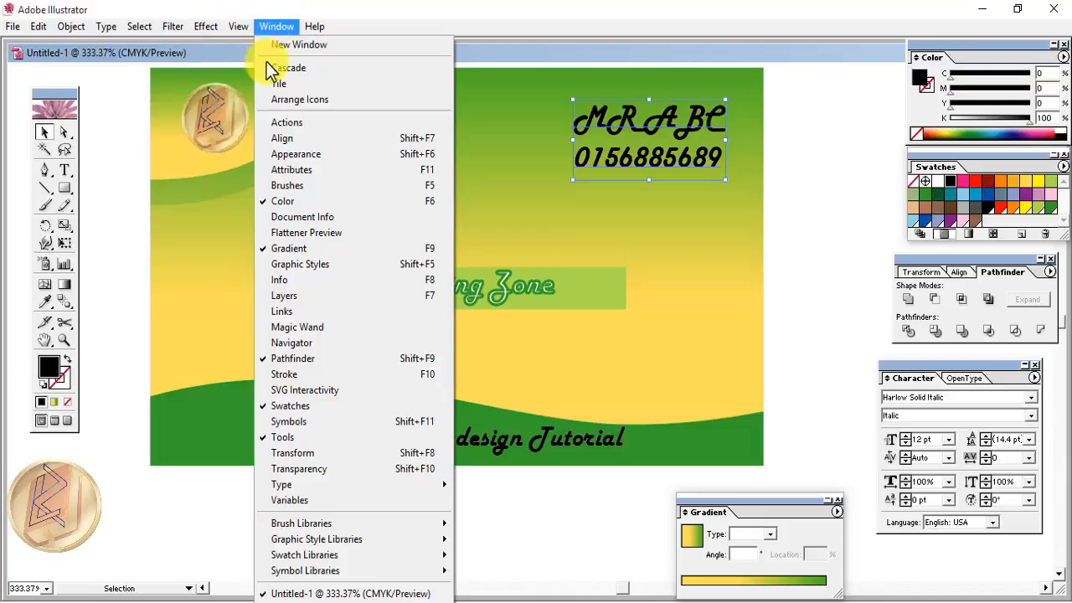
left_click(281, 189)
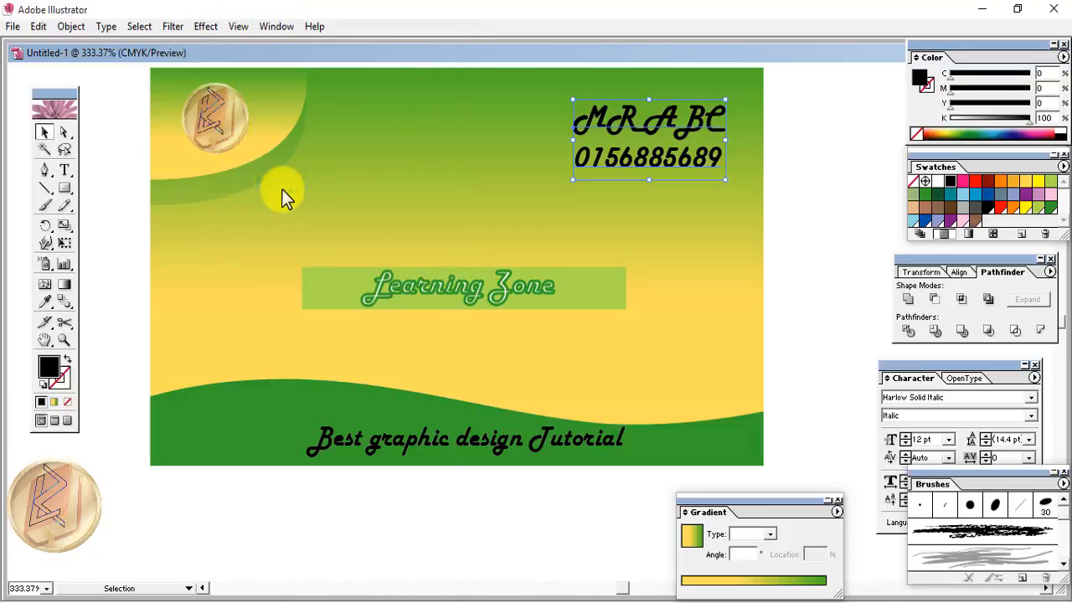
left_click(44, 205)
left_click(970, 554)
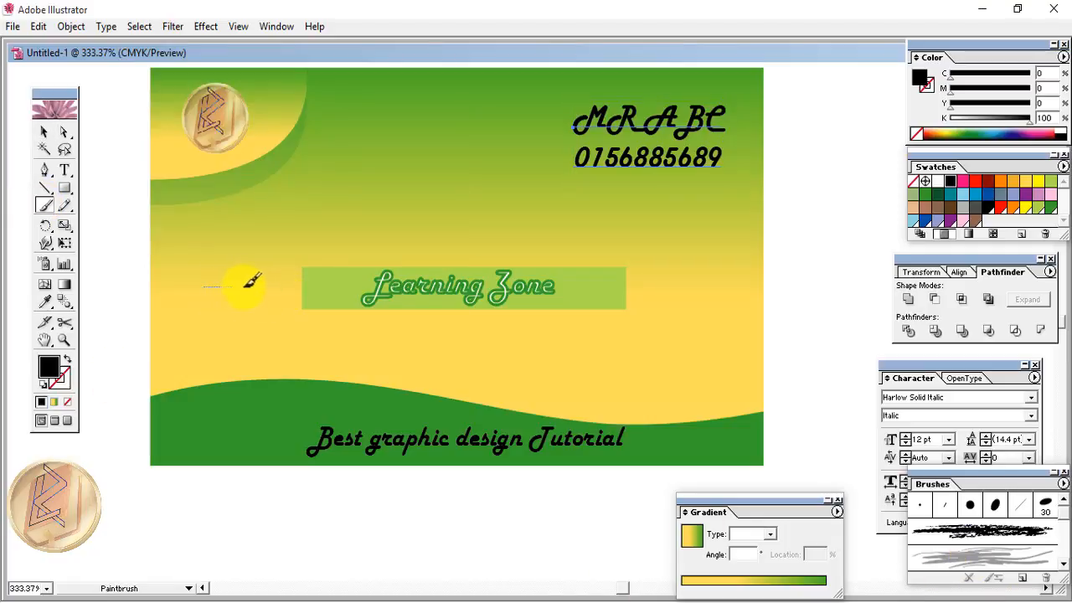
- Paint swirls left, right and above the banner, making the top swirl white
left_click_drag(268, 288, 269, 288)
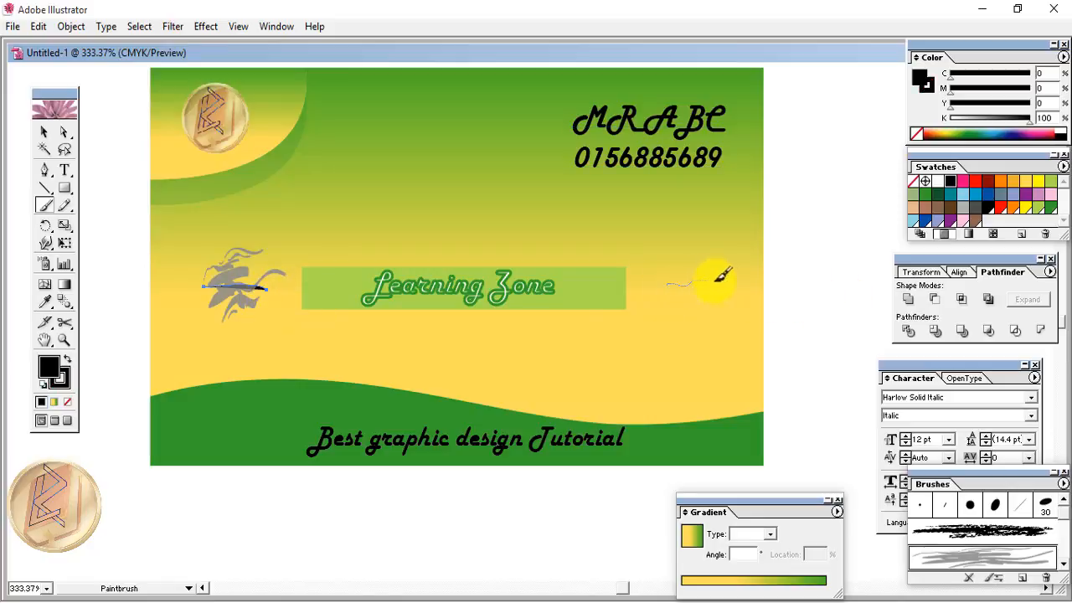
left_click_drag(720, 278, 727, 284)
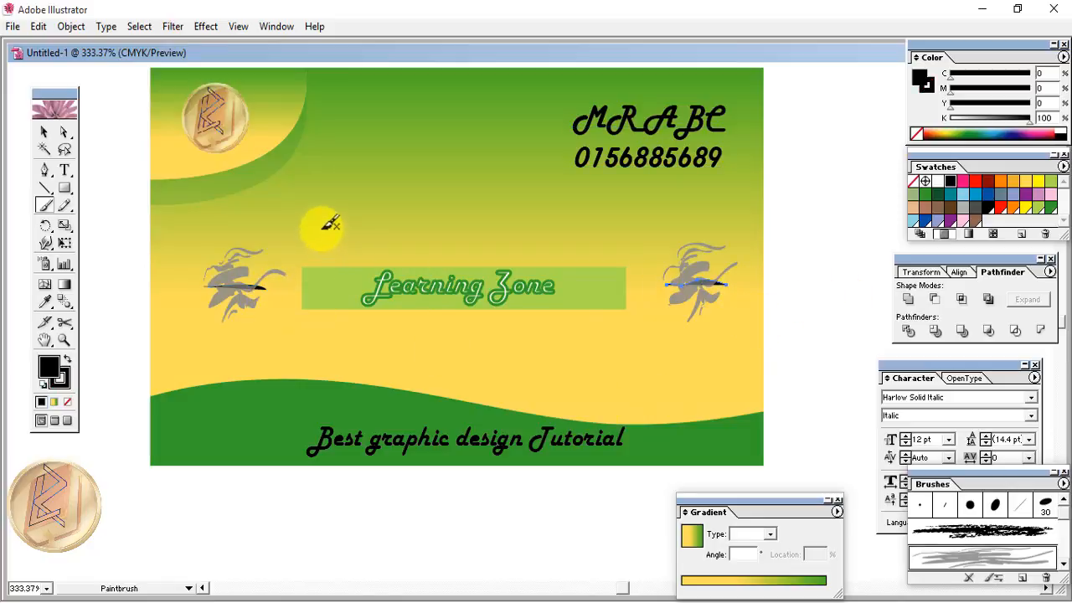
left_click_drag(307, 219, 500, 226)
left_click(938, 183)
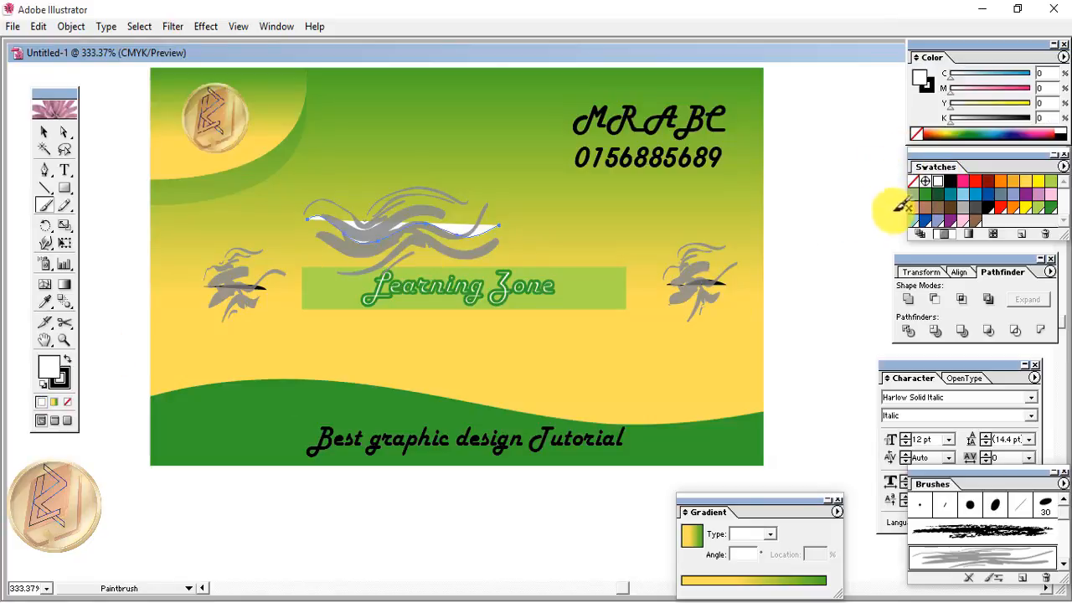
left_click(69, 363)
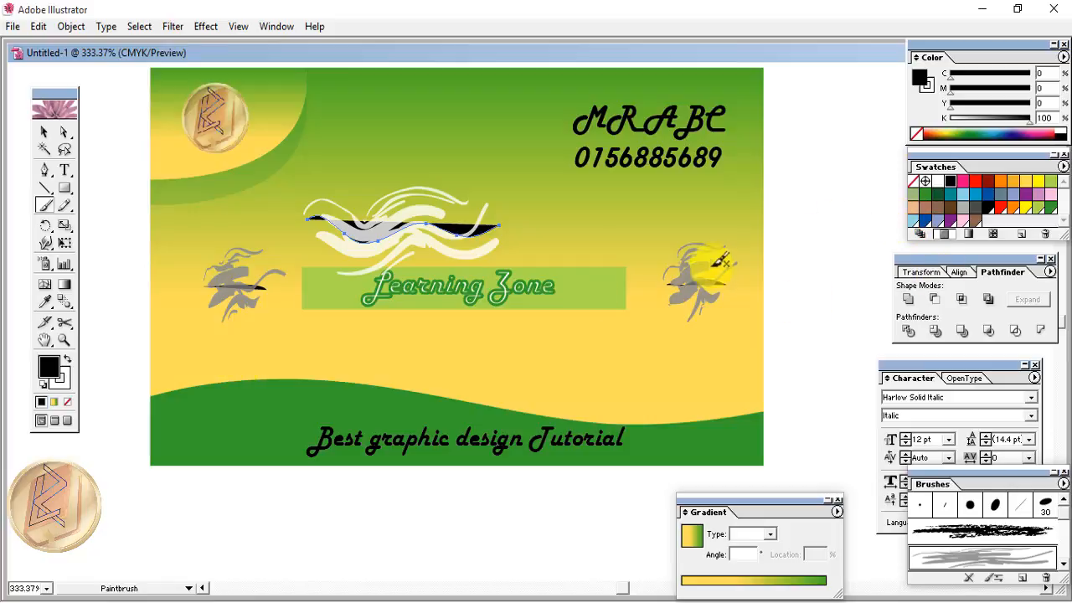
left_click(44, 131)
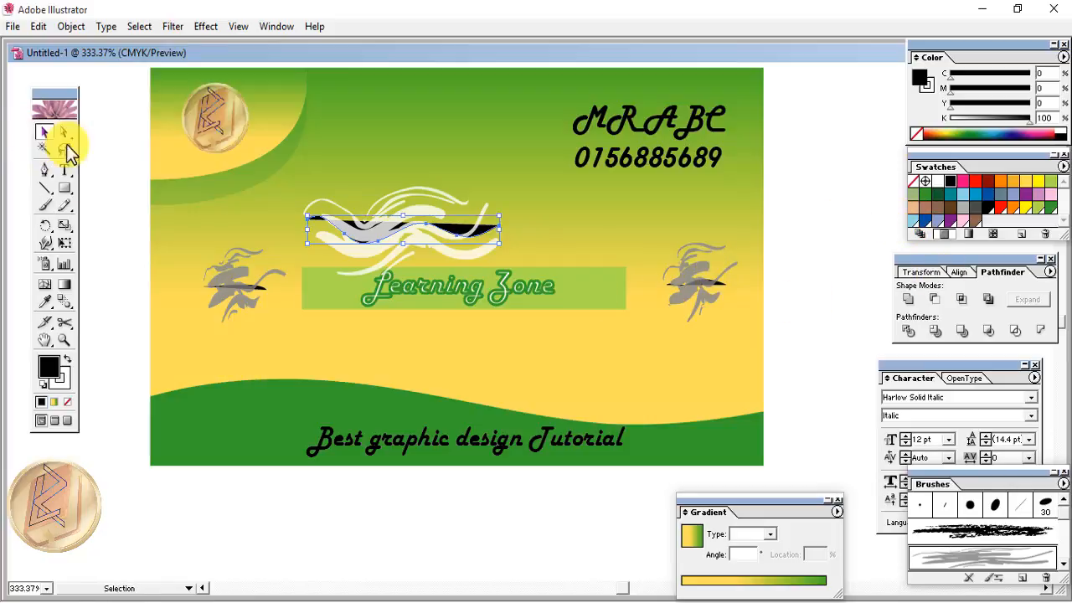
- Give the right-hand swirl no fill and a white stroke
left_click(685, 277)
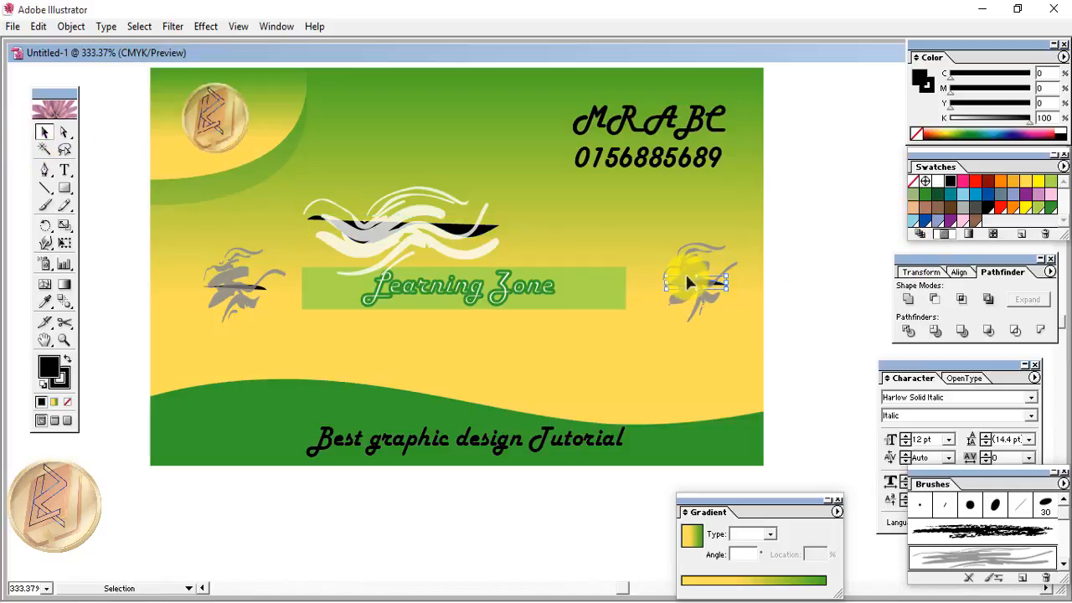
left_click(65, 360)
left_click(67, 405)
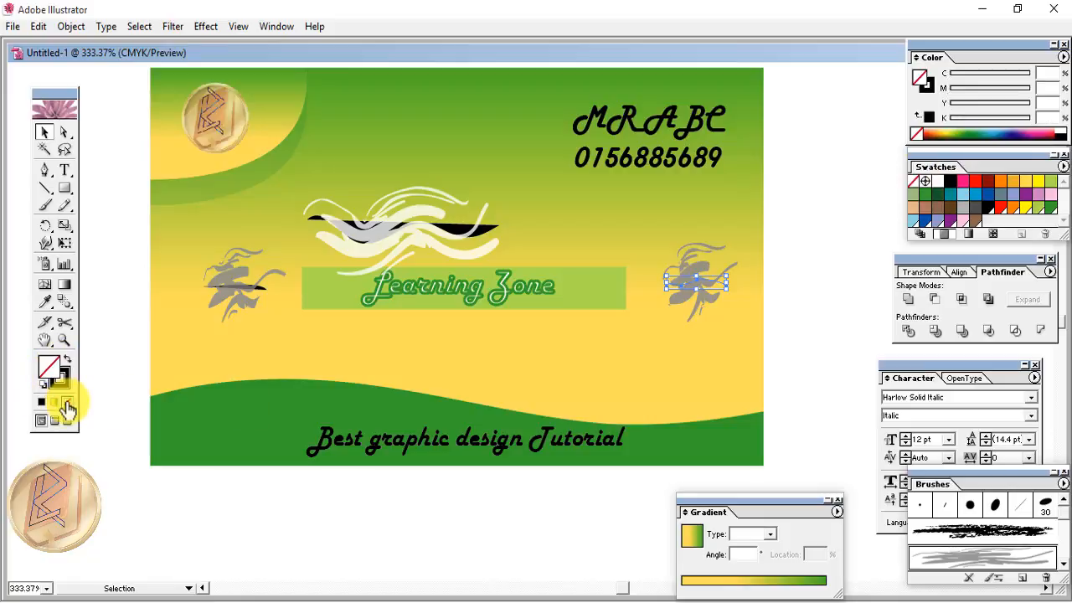
key("ctrl+z")
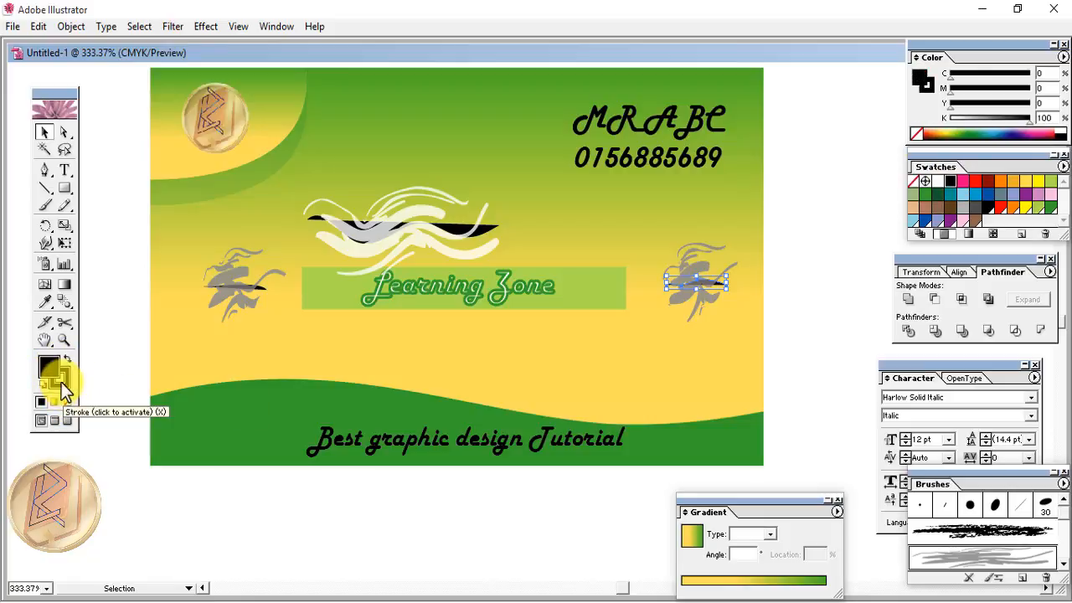
left_click(67, 405)
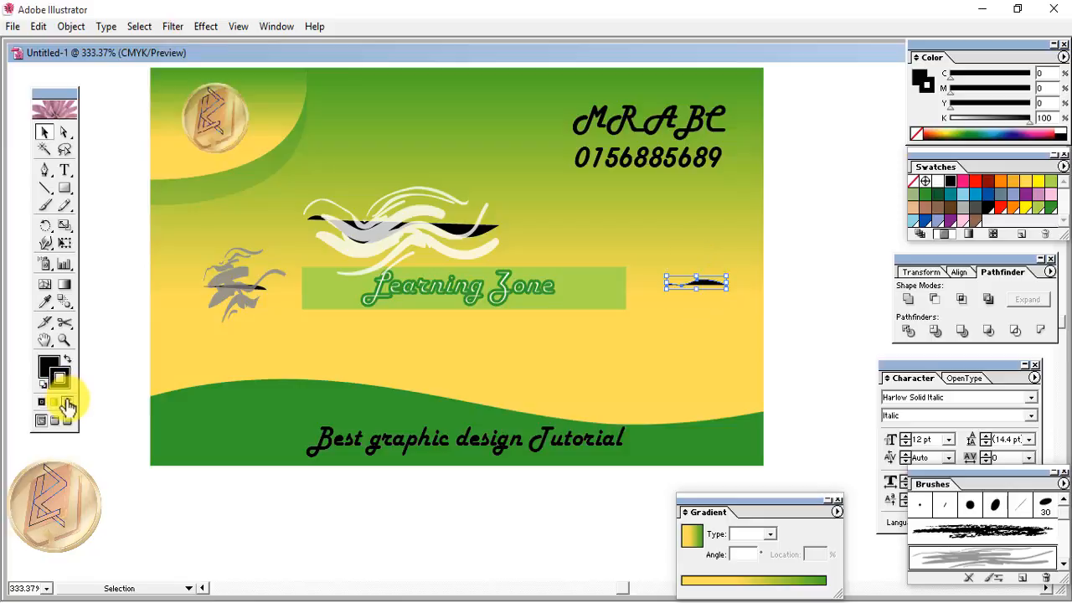
key("ctrl+z")
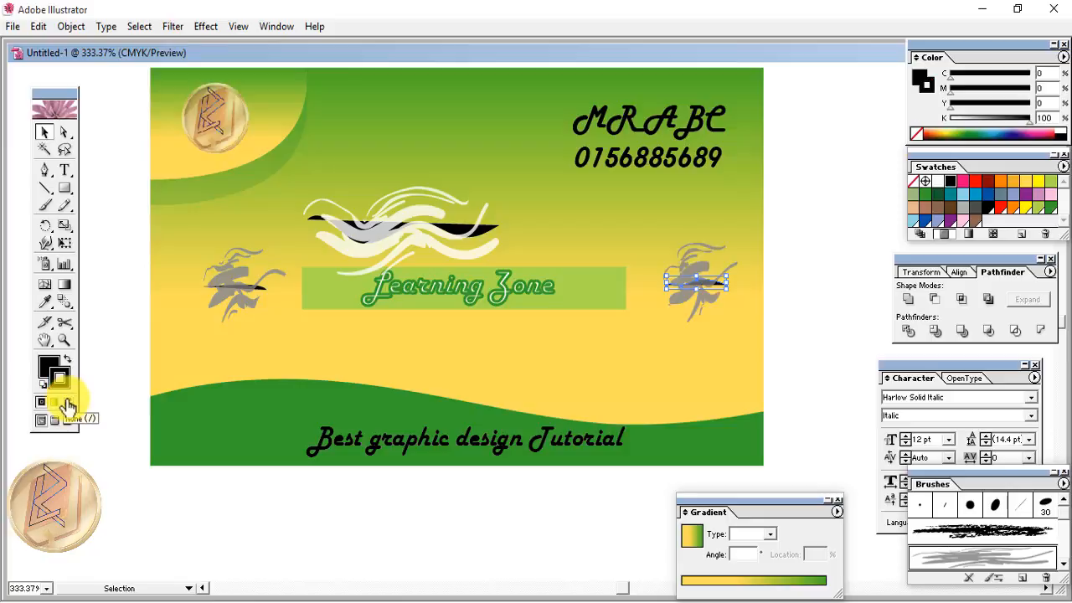
left_click(48, 368)
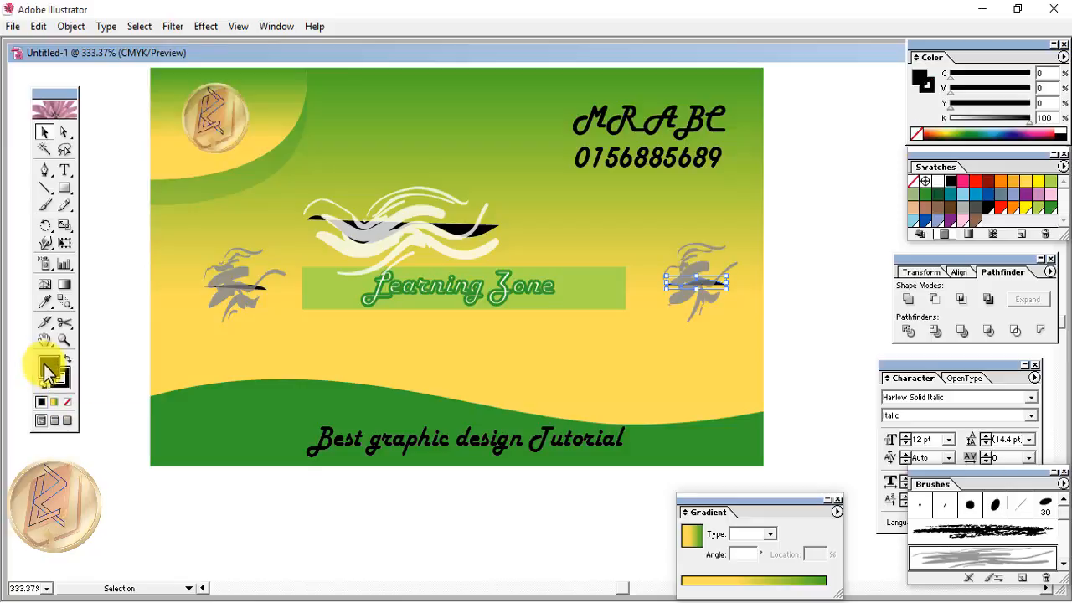
left_click(939, 181)
left_click(67, 402)
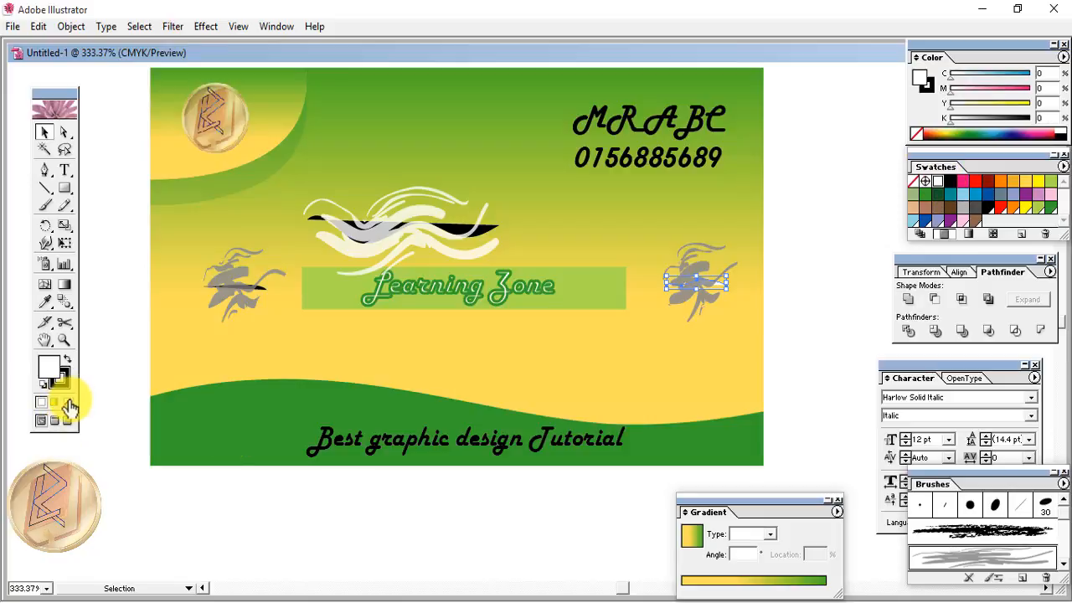
left_click(58, 382)
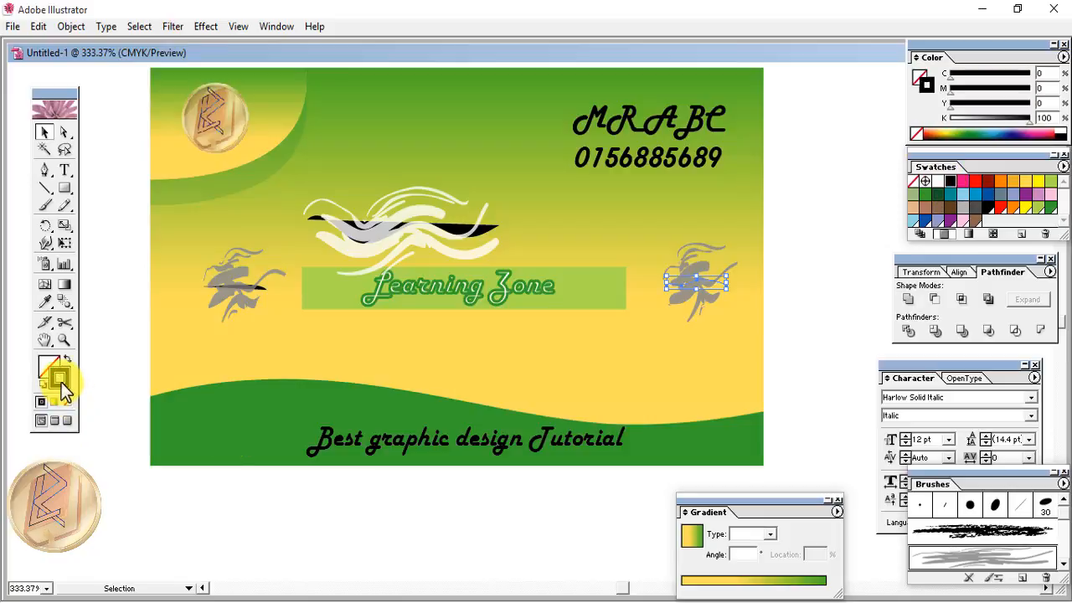
left_click(938, 181)
left_click(823, 329)
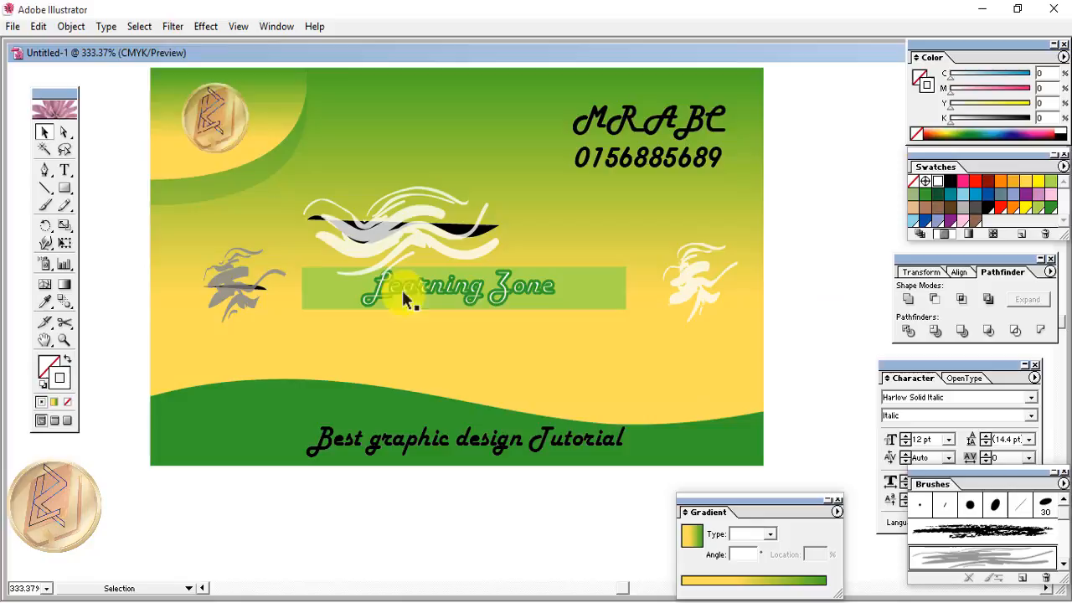
- Remove the top wave's black fill and make the left swirl white with no fill
left_click(372, 229)
left_click(43, 365)
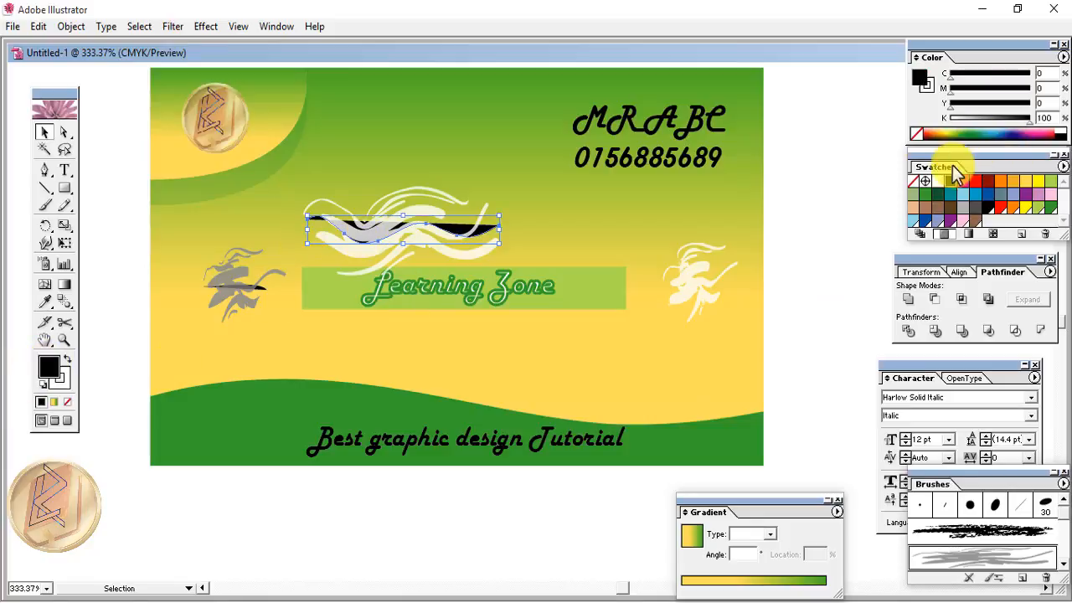
left_click(67, 405)
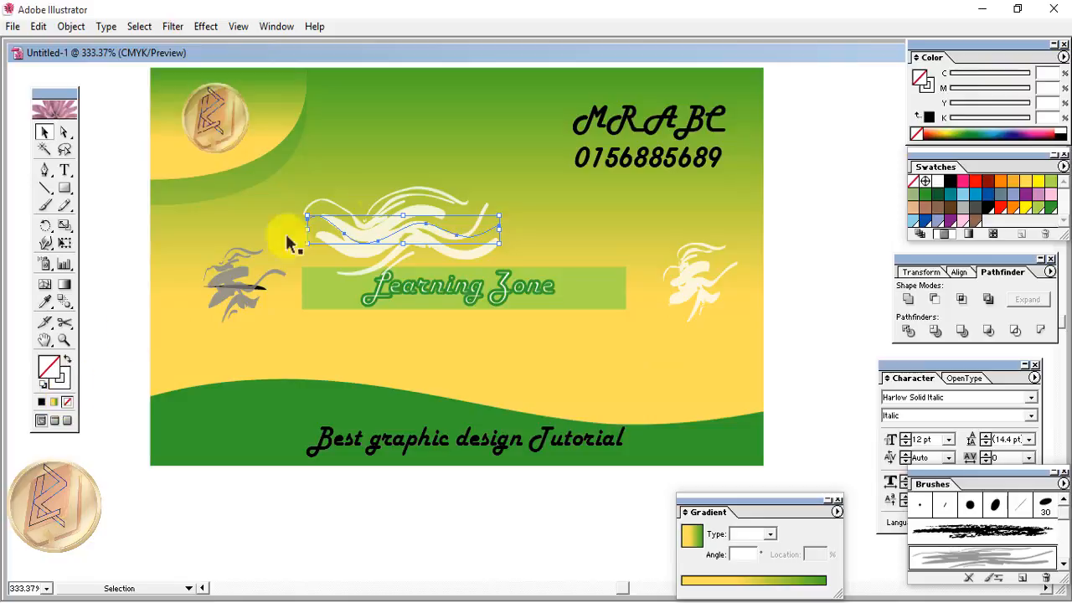
left_click(236, 285)
left_click(66, 402)
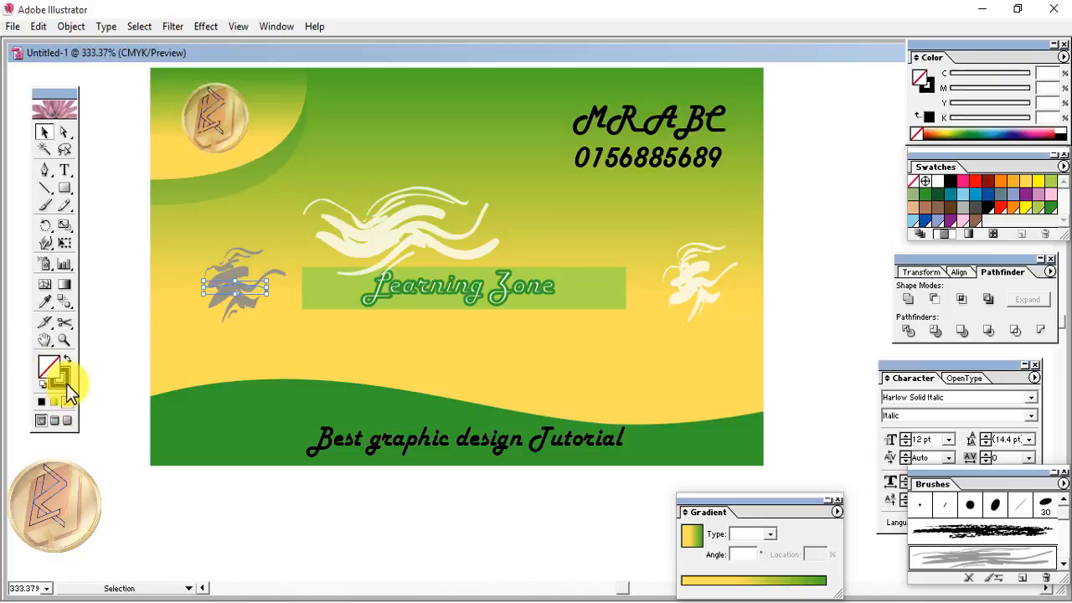
left_click(936, 181)
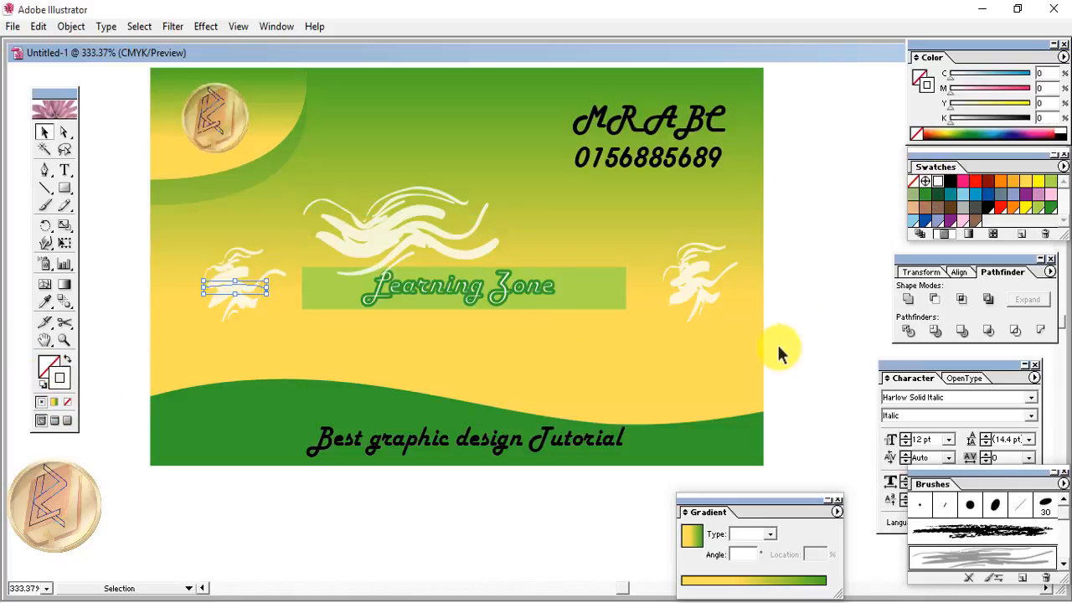
- Nudge the white top wave slightly up and to the right
left_click(291, 323)
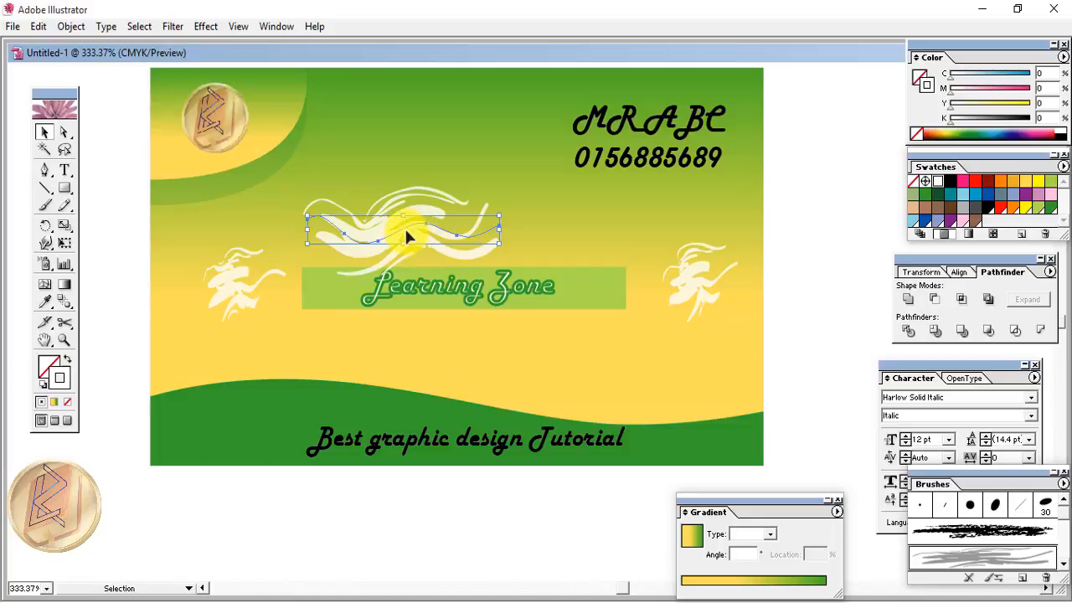
key("Up")
key("Up")
key("Up")
key("Up")
key("Up")
key("Up")
key("Up")
key("Right")
key("Right")
key("Right")
key("Right")
key("Right")
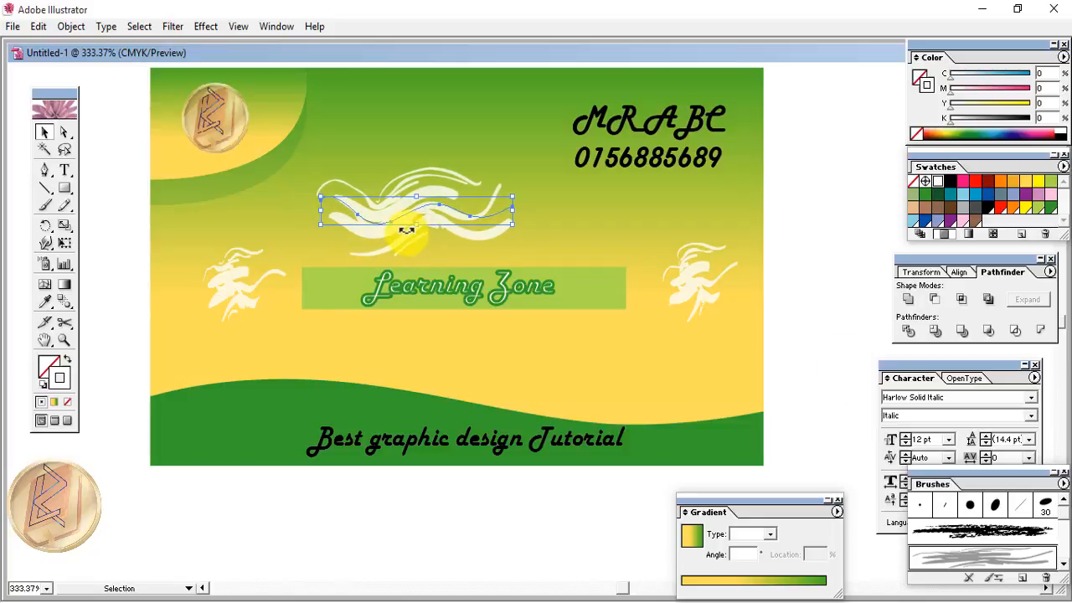
key("Right")
key("Right")
key("Right")
key("Right")
key("Right")
key("Down")
key("Down")
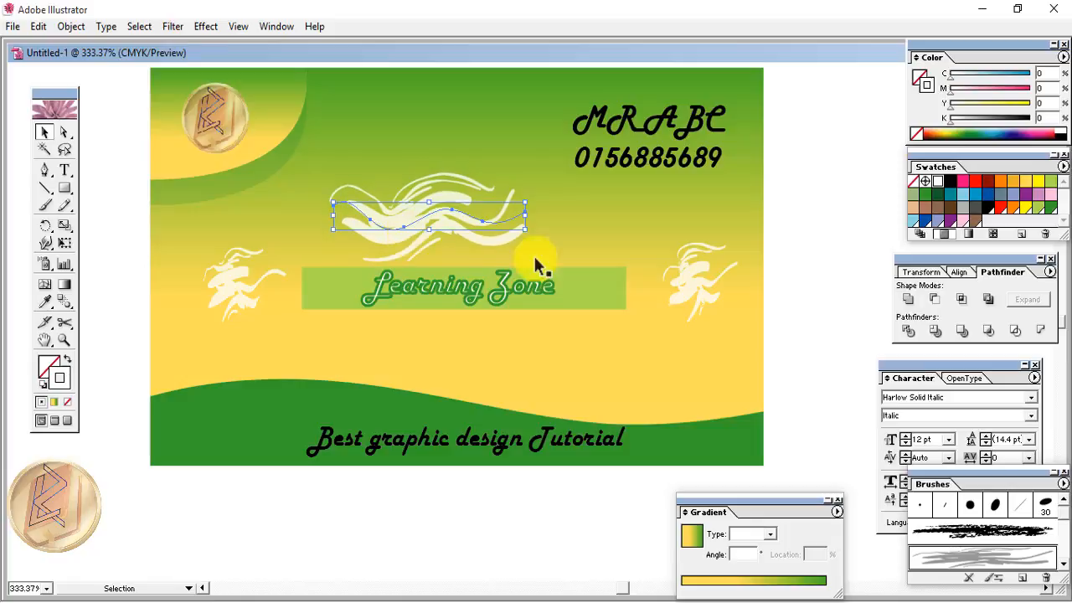
key("Up")
key("Right")
key("Right")
key("Right")
left_click(823, 287)
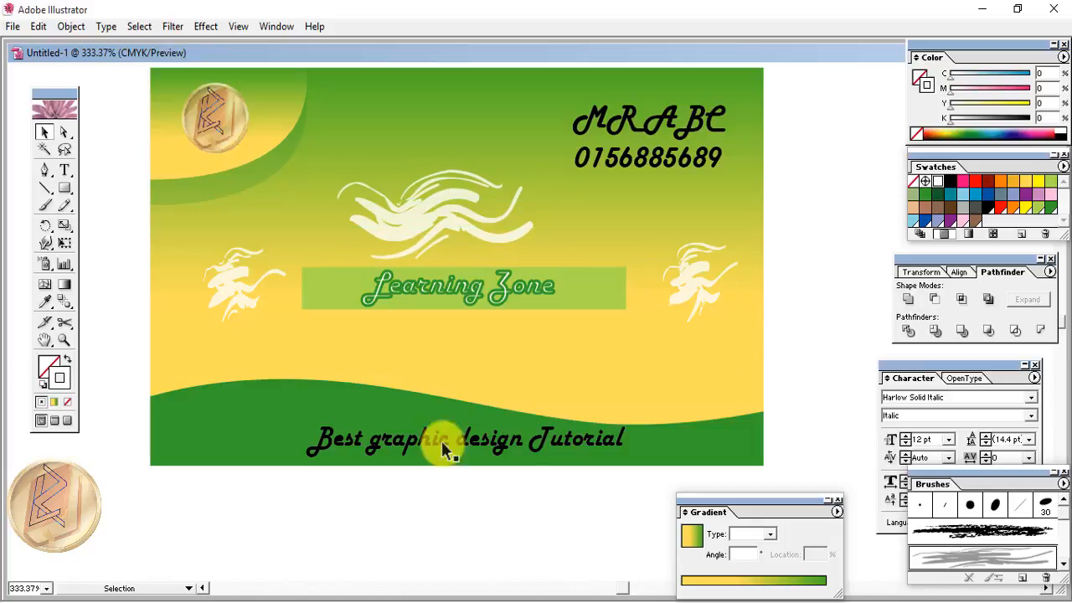